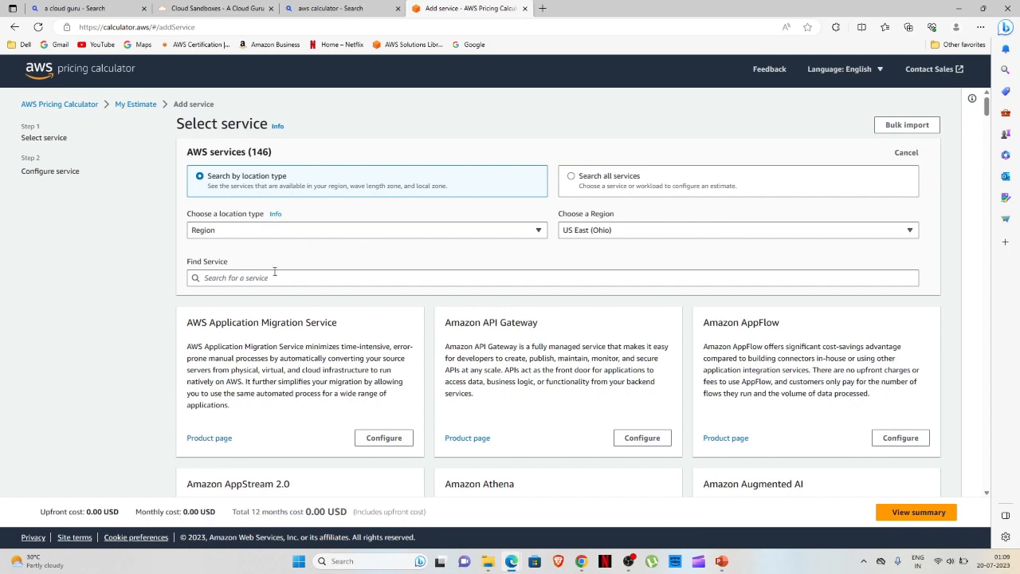
Step: Search the service list for s3 and open the configuration of Amazon Simple Storage Service (S3)
left_click(271, 278)
type("s3")
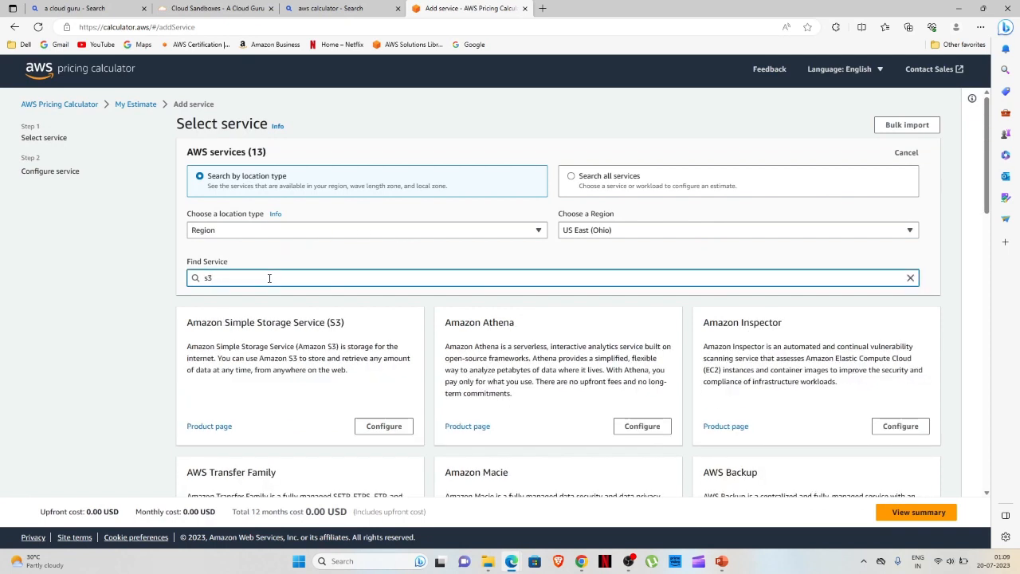
left_click(397, 431)
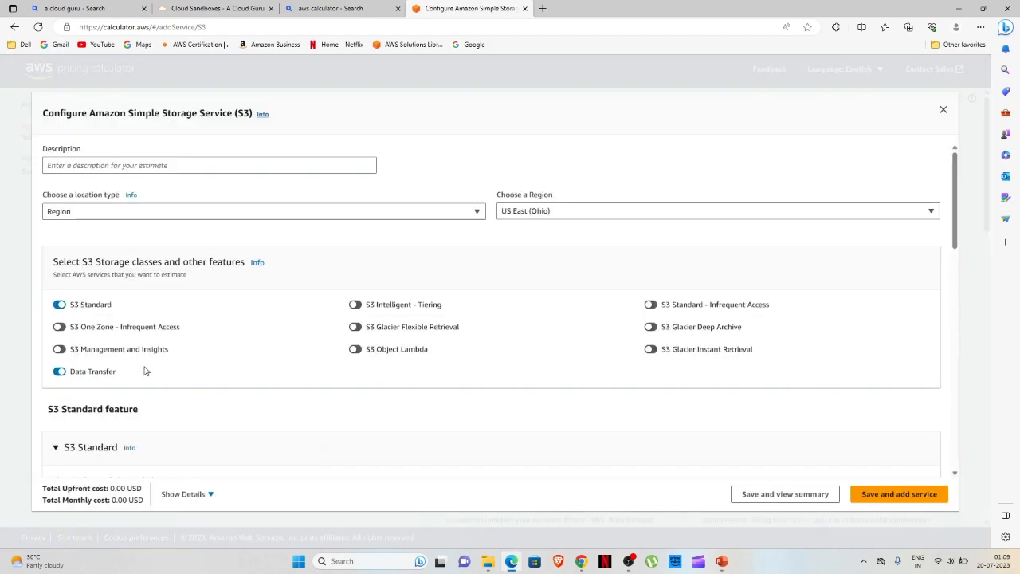
Step: Exclude Data Transfer from the S3 estimate and set its region to Asia Pacific (Mumbai)
left_click(649, 216)
scroll(629, 310, "down", 3)
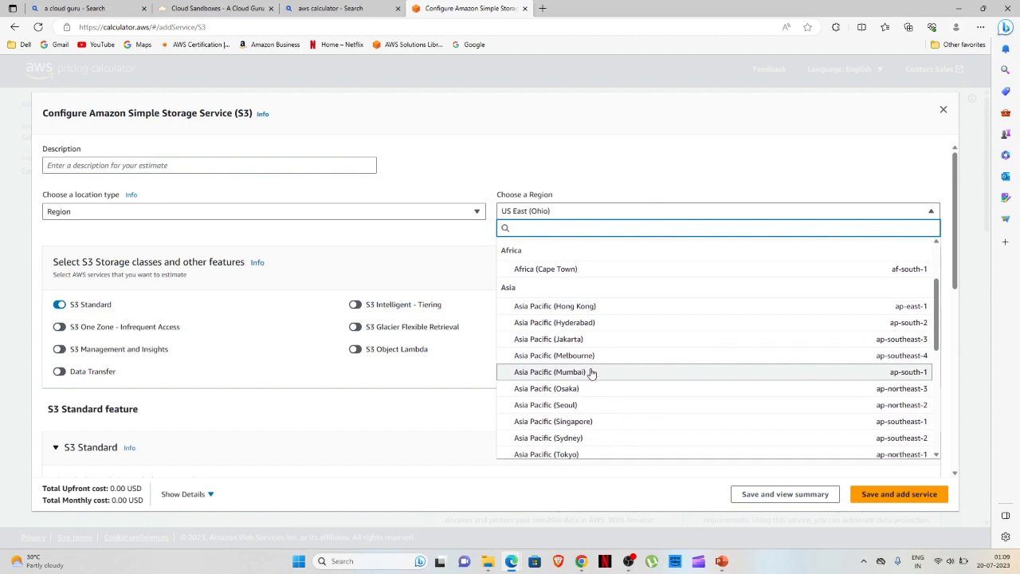
left_click(592, 372)
Step: Set the S3 Standard storage amount to 100 GB per month
scroll(378, 291, "down", 3)
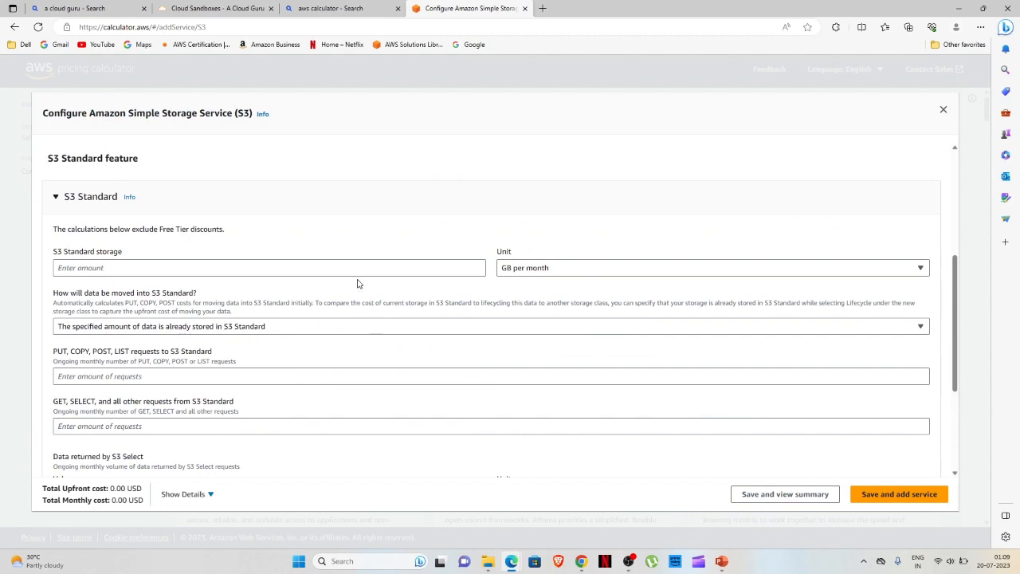
scroll(358, 284, "down", 3)
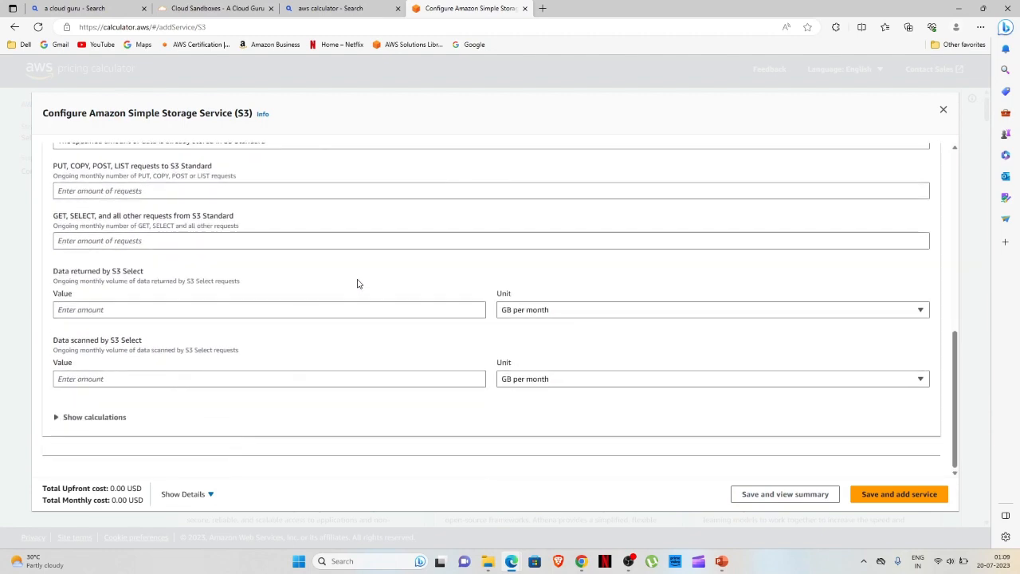
scroll(357, 280, "up", 4)
scroll(342, 292, "down", 1)
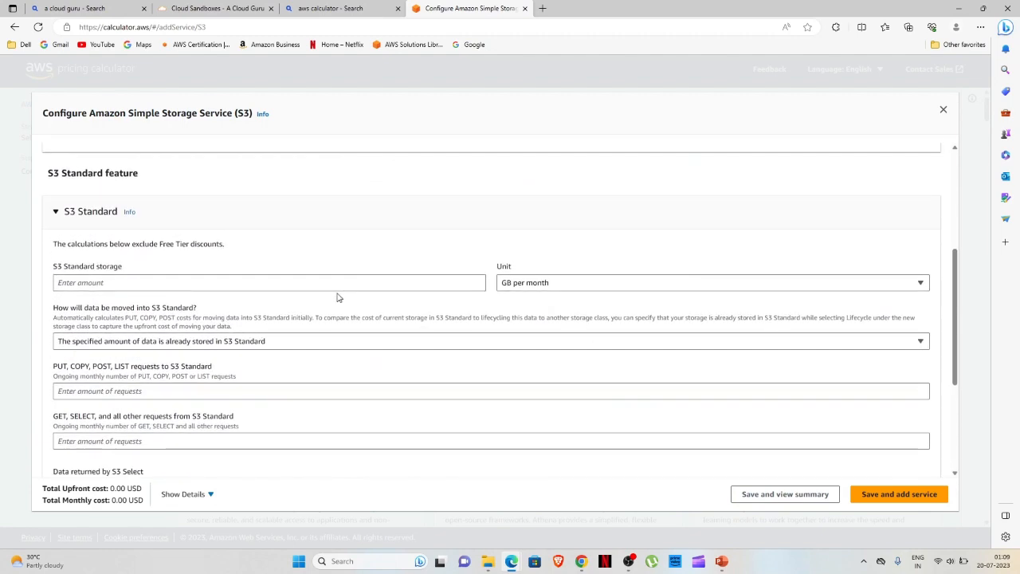
left_click(215, 289)
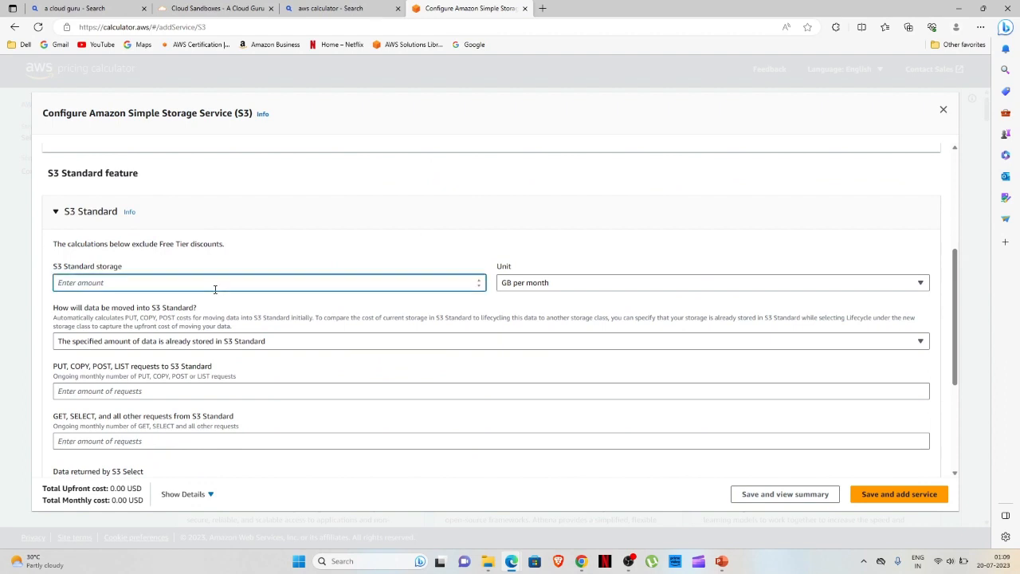
type("100")
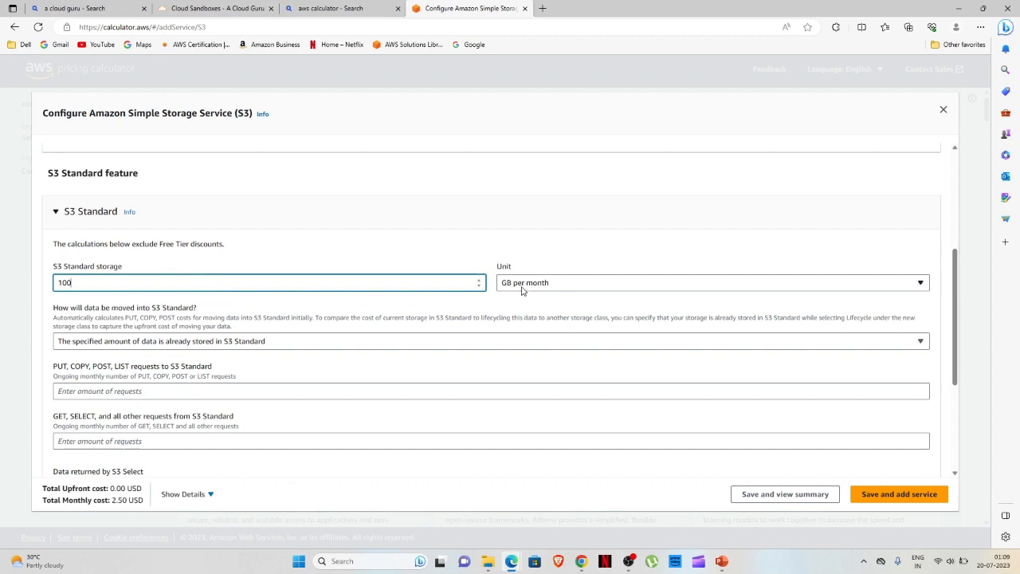
Step: Enter 10000 monthly PUT, COPY, POST, LIST requests and 10000 monthly GET, SELECT requests for S3 Standard
left_click(158, 393)
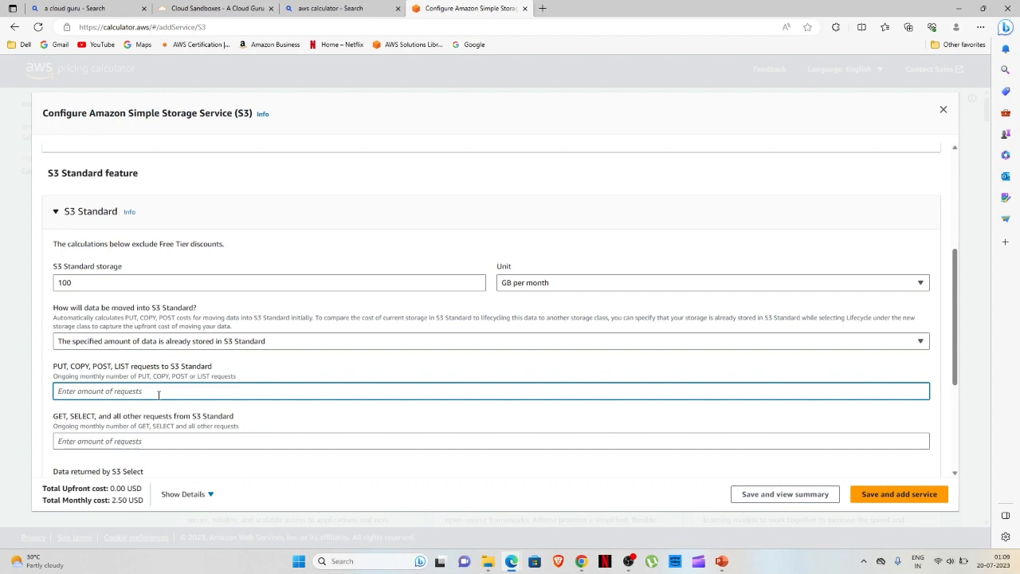
type("10000")
scroll(151, 346, "down", 1)
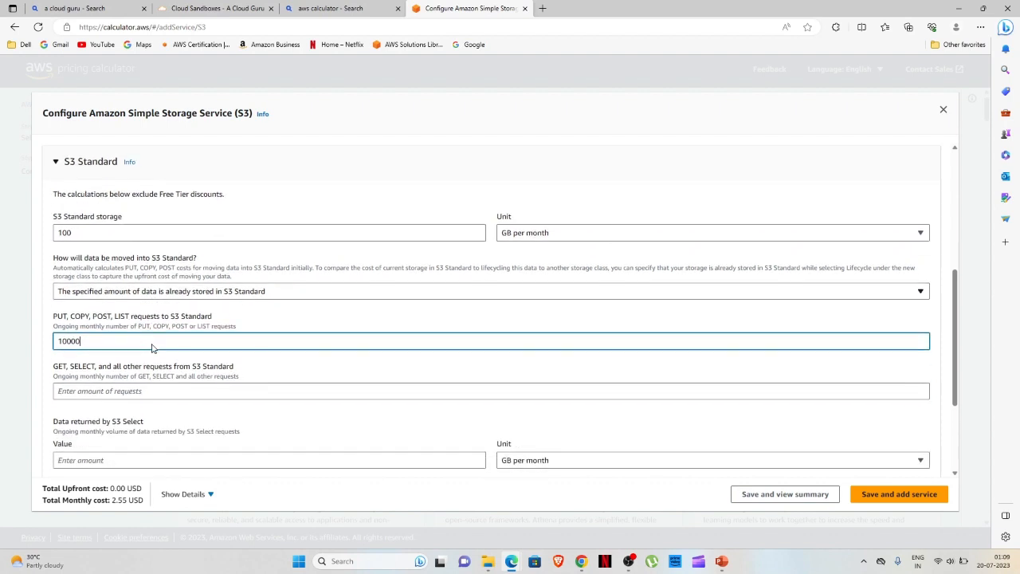
left_click(127, 392)
type("10000")
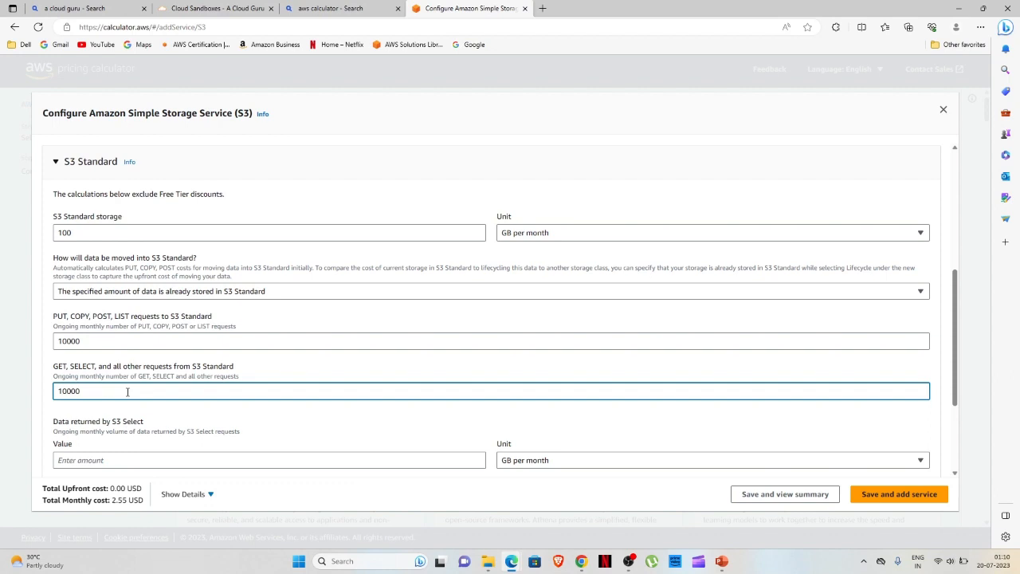
Step: Review the S3 configuration form, including the storage classes, entered amounts, S3 Select fields and total monthly cost
scroll(154, 385, "down", 2)
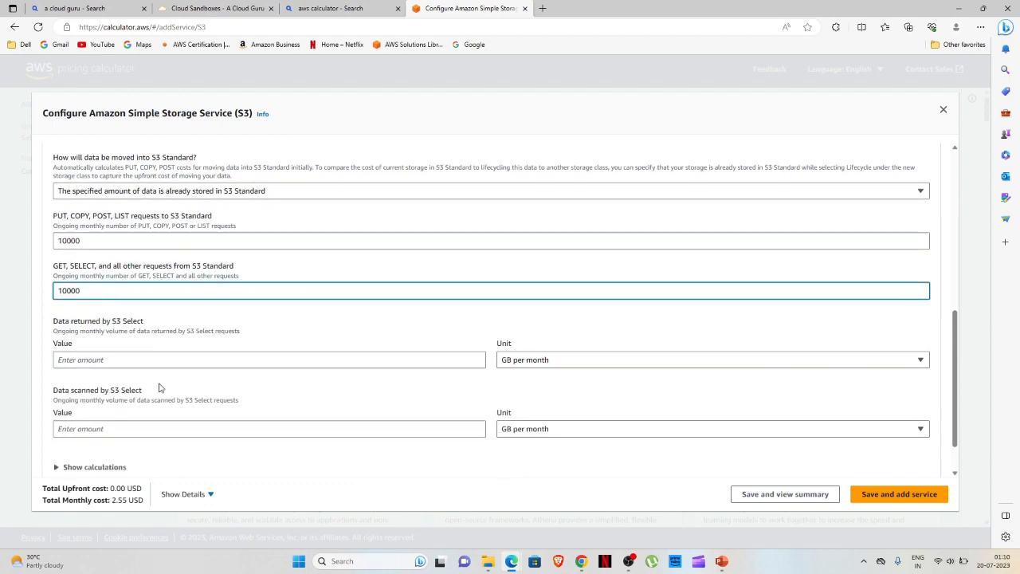
scroll(160, 388, "down", 1)
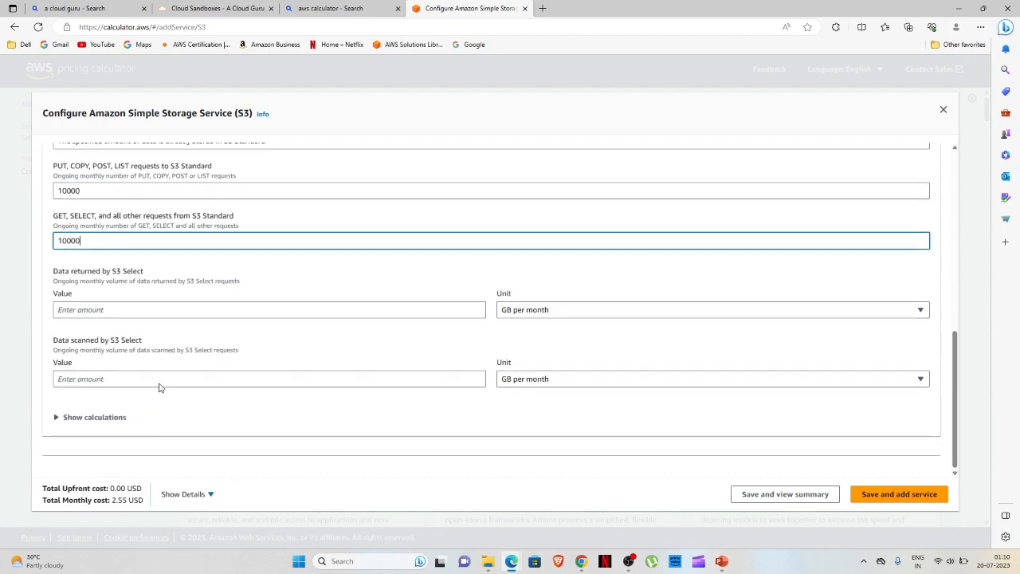
scroll(159, 384, "up", 4)
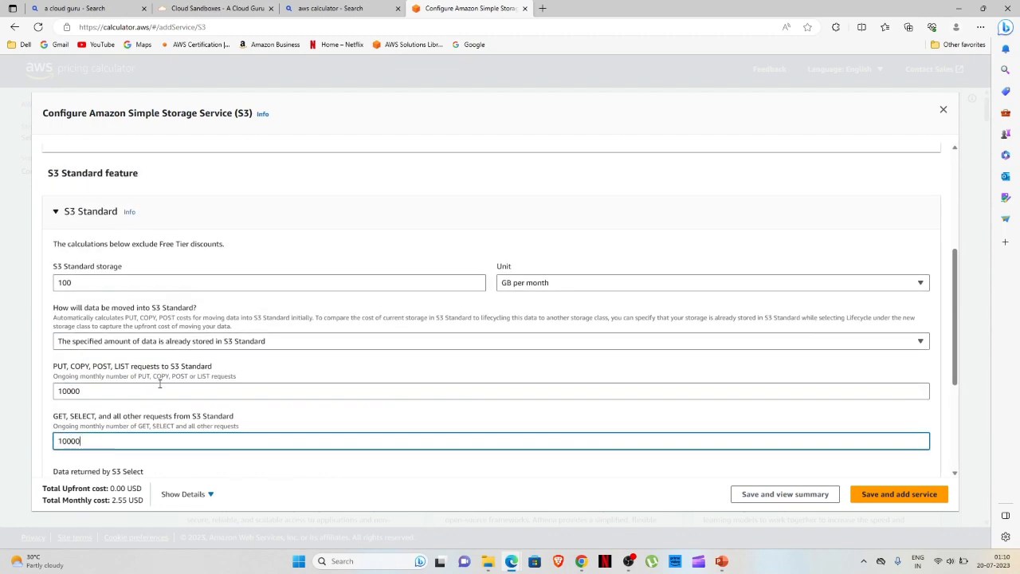
scroll(160, 383, "up", 5)
scroll(160, 388, "down", 7)
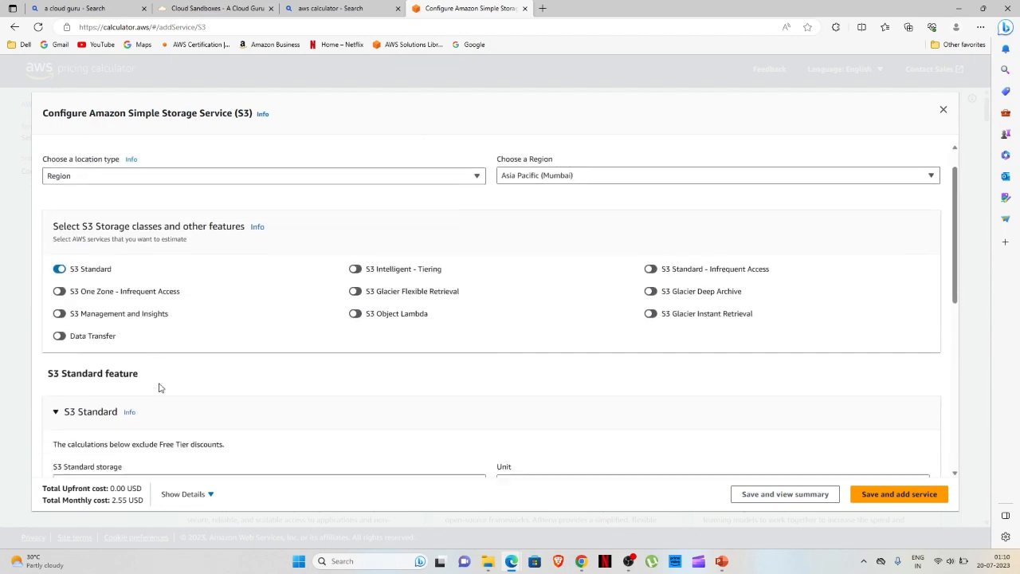
scroll(158, 391, "down", 1)
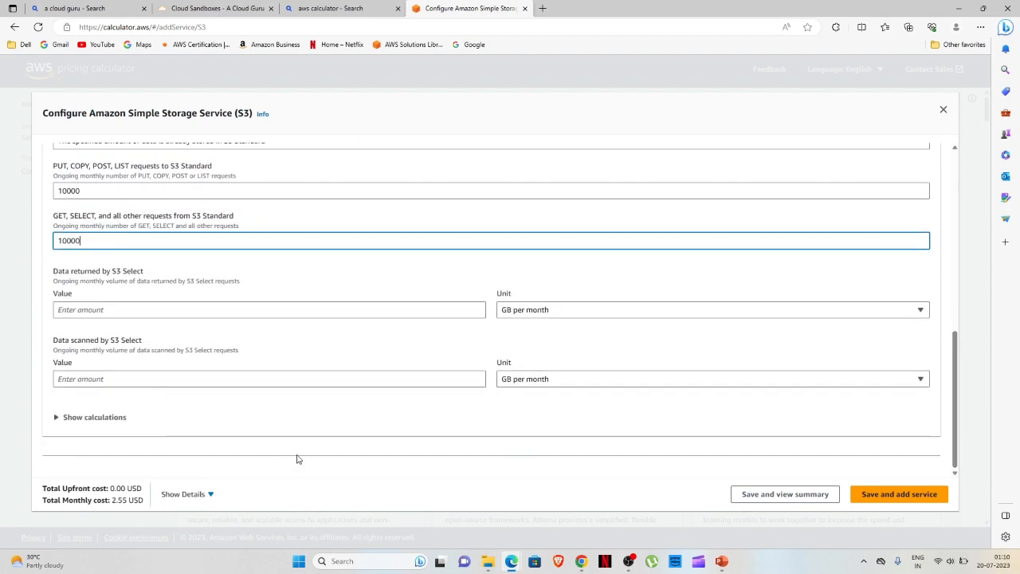
scroll(280, 443, "up", 10)
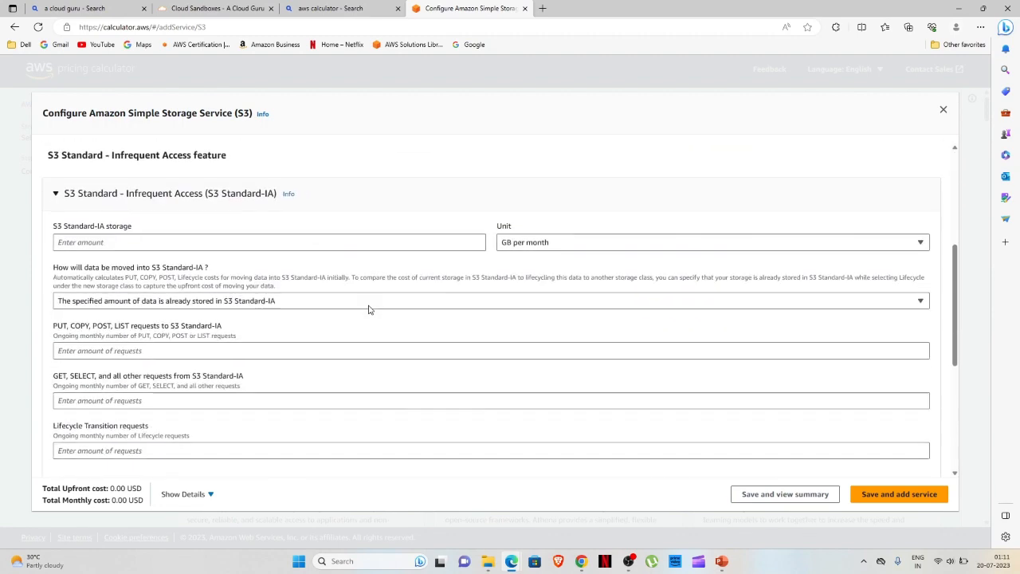
scroll(364, 314, "down", 1)
scroll(365, 314, "down", 2)
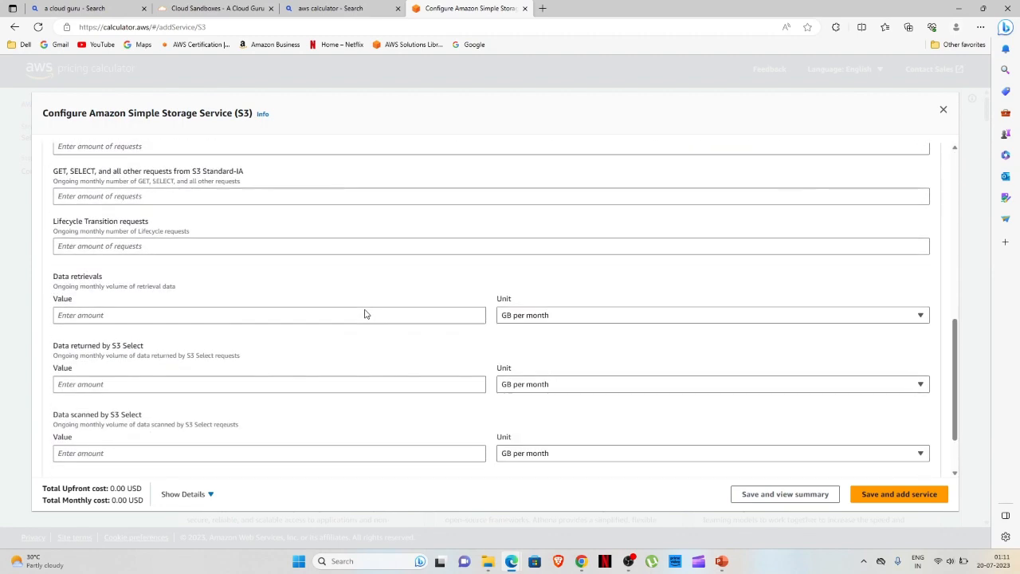
scroll(364, 314, "up", 3)
left_click(135, 293)
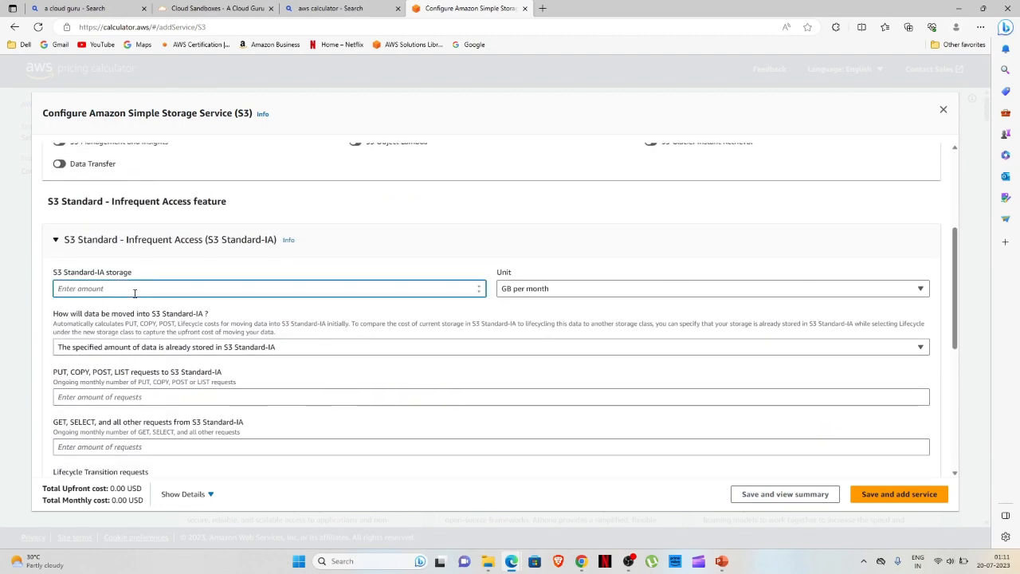
type("1000")
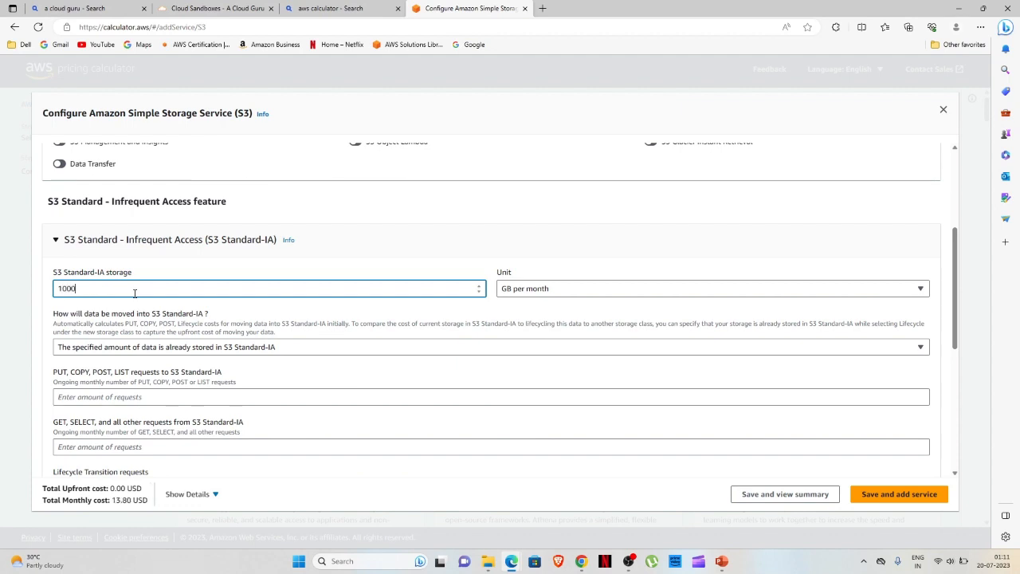
key("BackSpace")
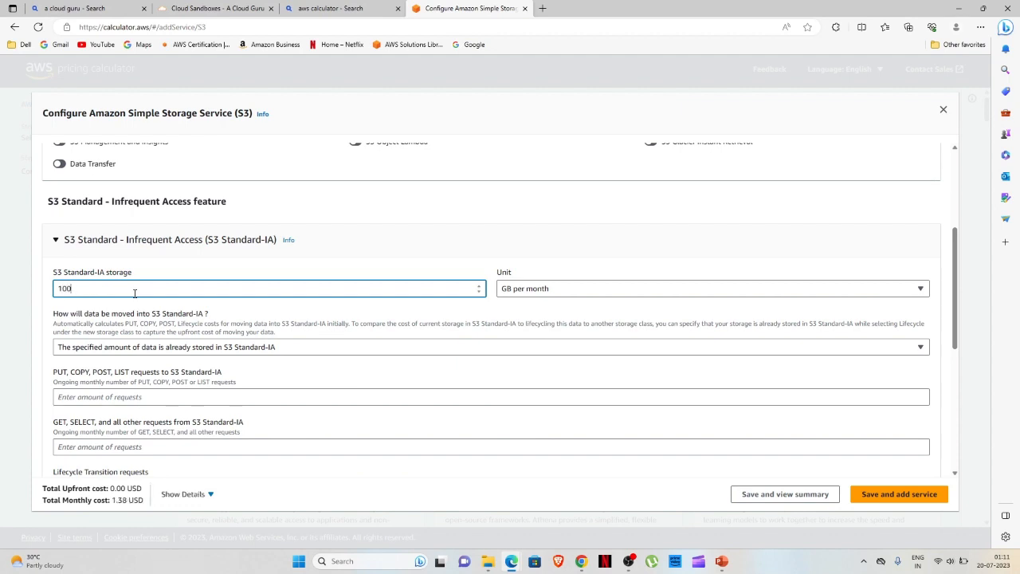
left_click(94, 348)
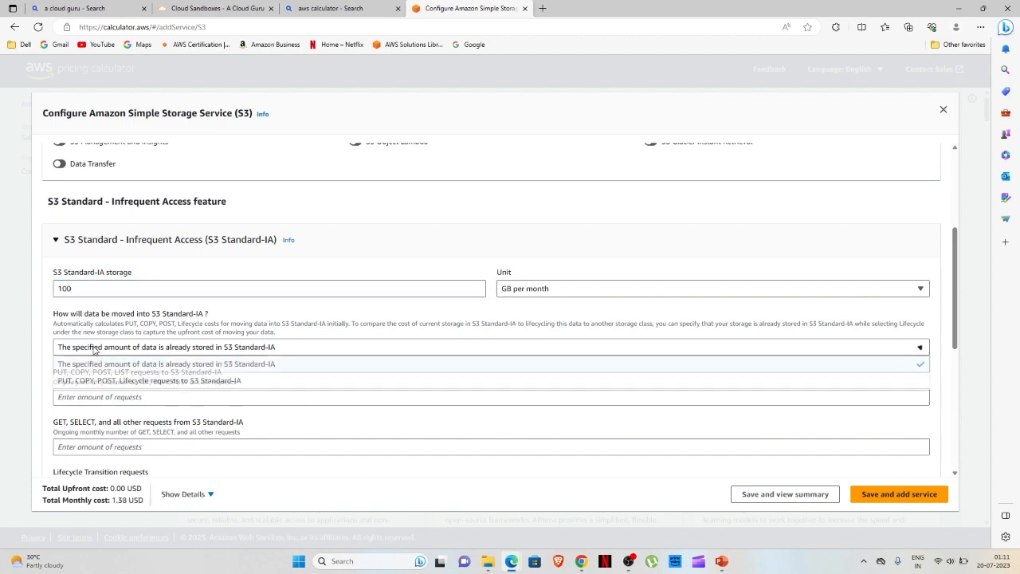
left_click(2, 340)
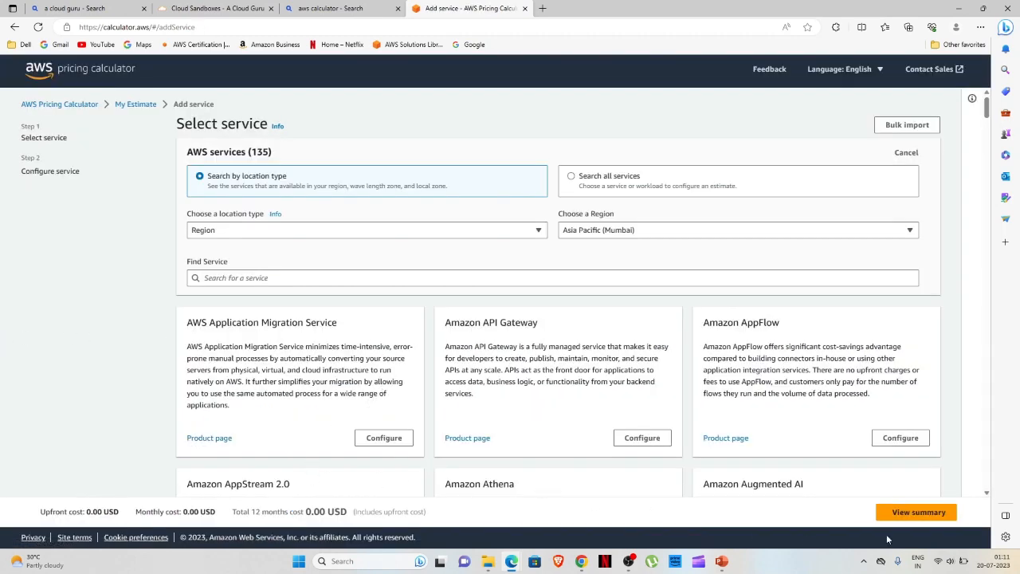
Step: Start adding a service from the My Estimate summary, search for s3 and open the Amazon S3 configuration
left_click(893, 511)
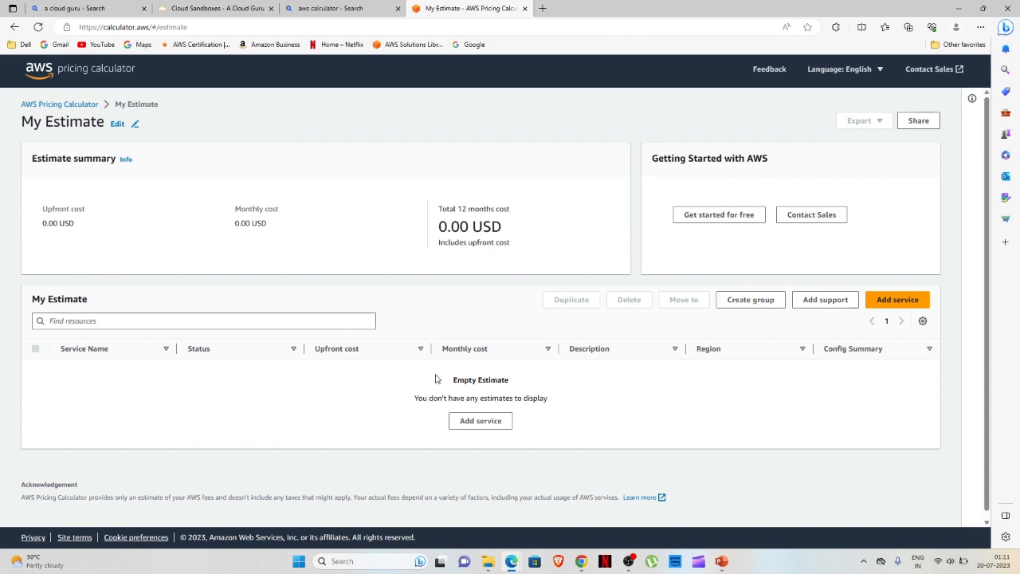
left_click(470, 420)
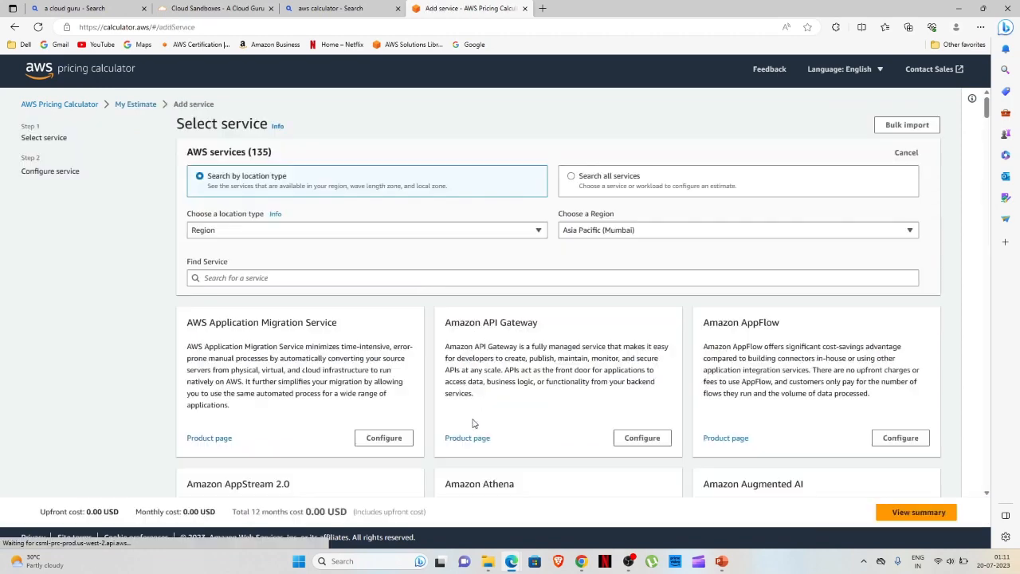
left_click(270, 278)
type("s3")
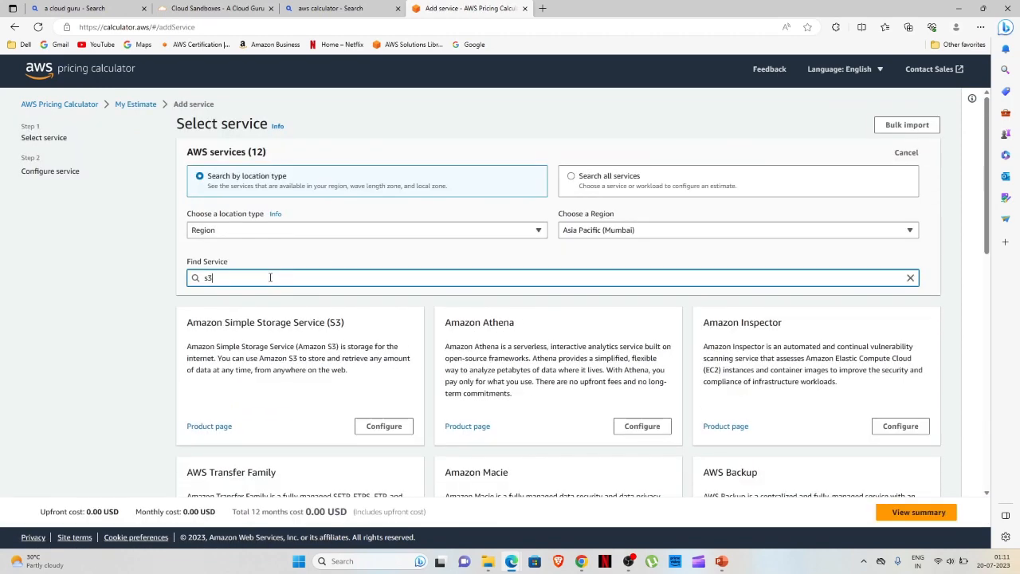
left_click(383, 426)
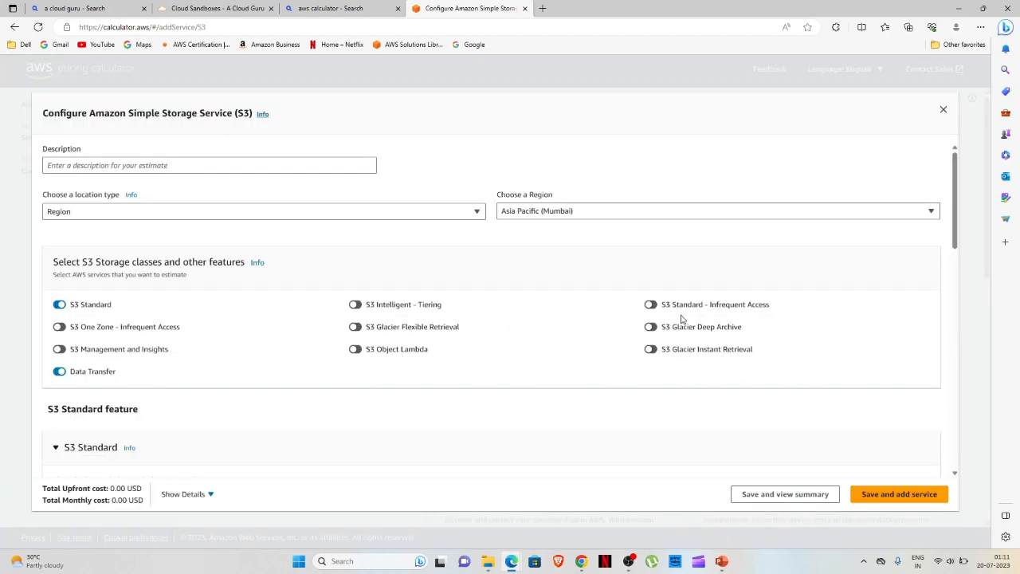
Step: Enable S3 Standard - Infrequent Access and disable both S3 Standard and Data Transfer in the S3 estimate
left_click(655, 306)
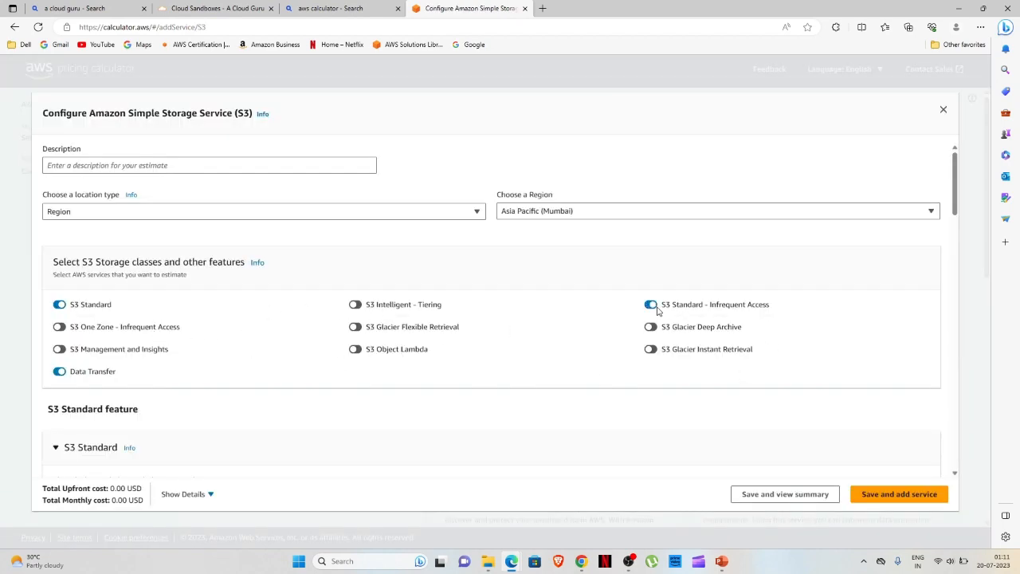
left_click(59, 305)
left_click(60, 371)
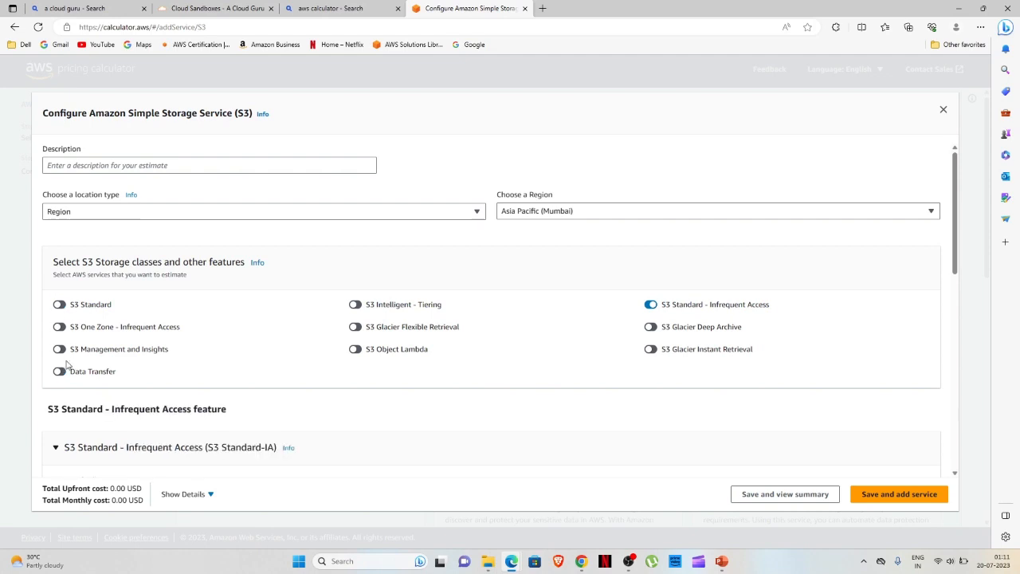
Step: Set the S3 Standard-IA storage amount to 100 GB per month
scroll(279, 322, "down", 1)
scroll(279, 322, "down", 1)
left_click(153, 296)
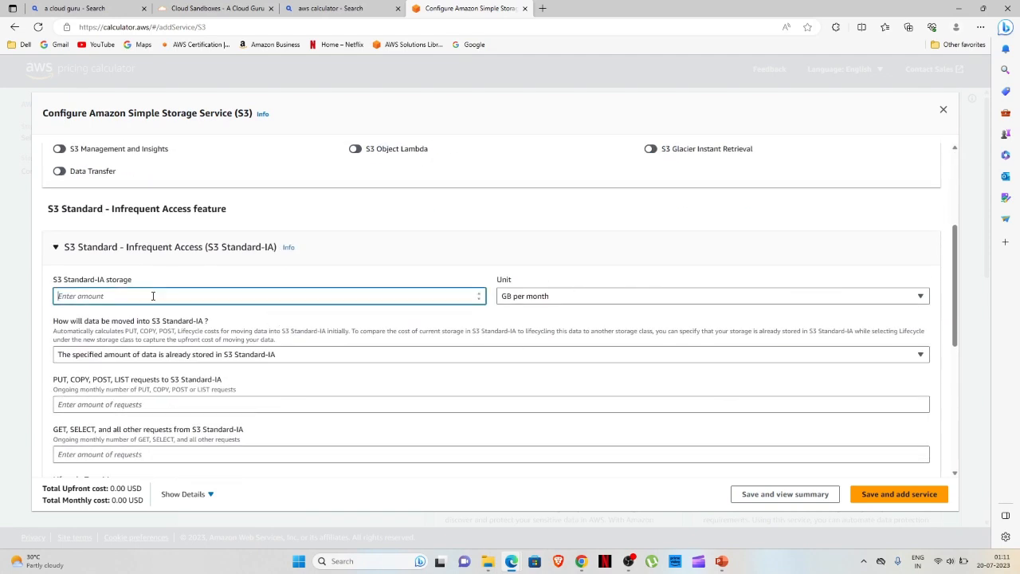
type("100")
Step: Enter 10000 monthly PUT, COPY, POST, LIST requests and 10000 monthly GET, SELECT requests for S3 Standard-IA
scroll(94, 401, "down", 1)
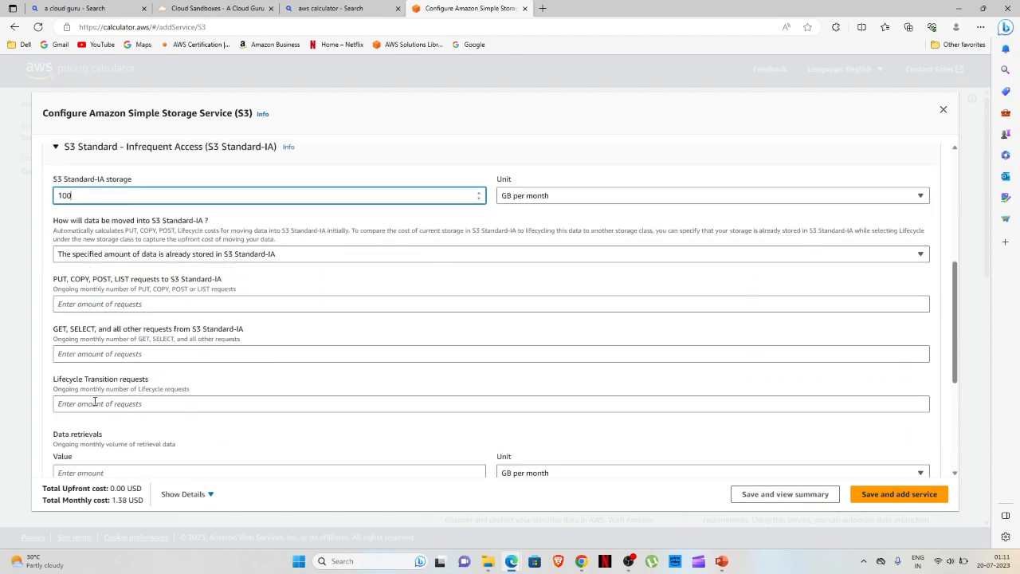
left_click(108, 307)
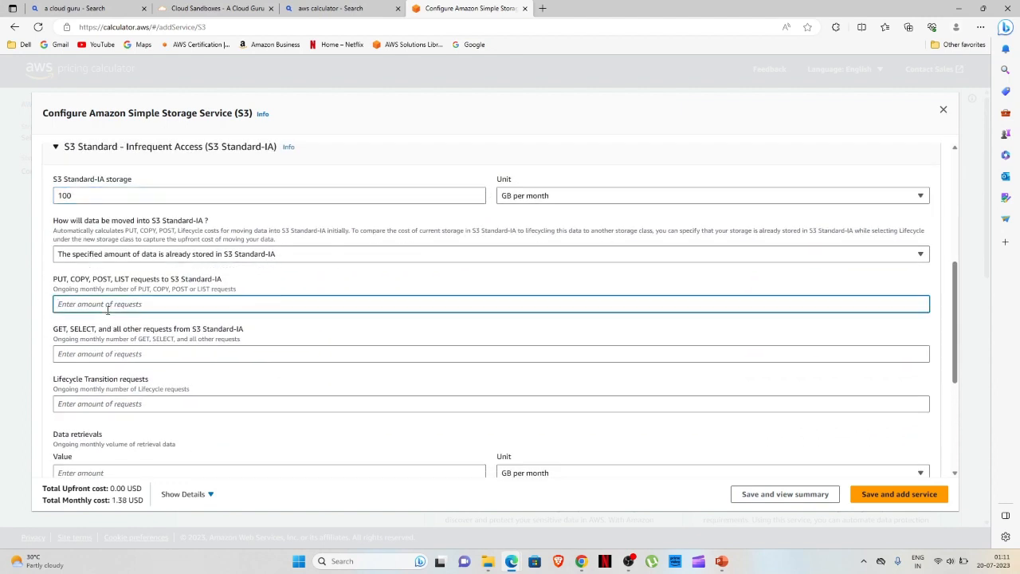
type("10000")
left_click(119, 353)
type("1000")
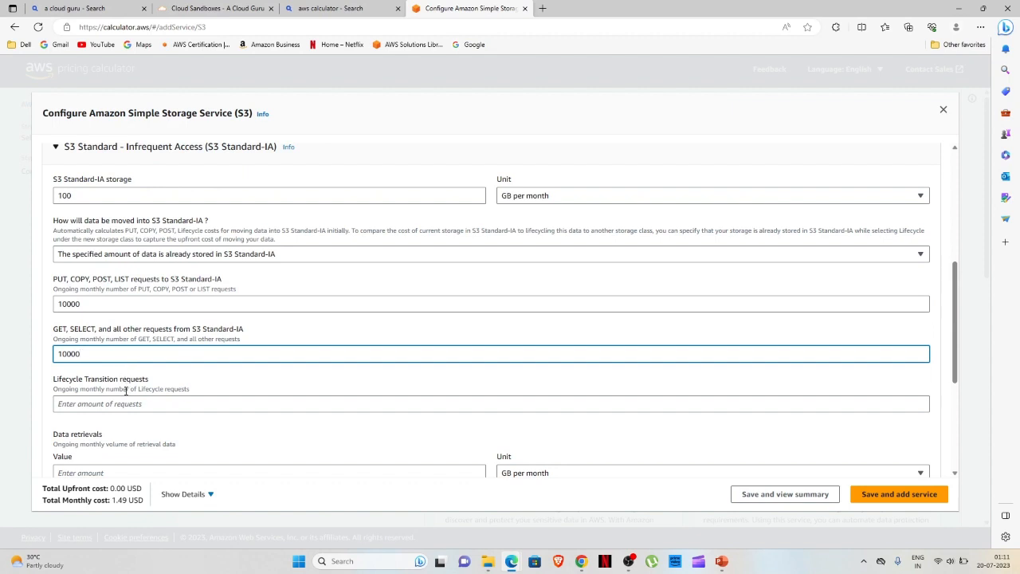
Step: Switch the estimate's storage class from S3 Standard - Infrequent Access to S3 Glacier Flexible Retrieval
scroll(125, 391, "down", 1)
scroll(127, 392, "down", 3)
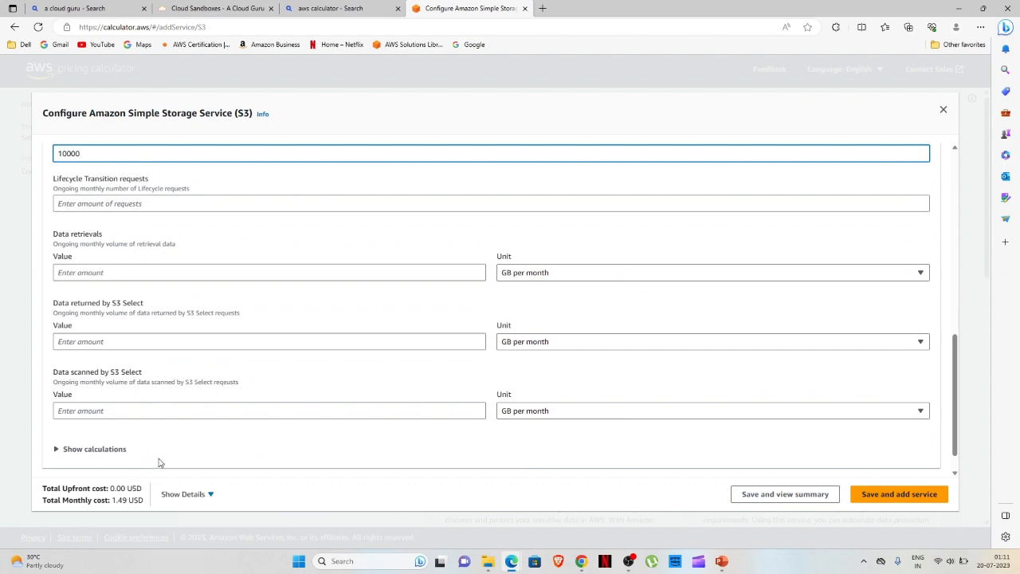
scroll(159, 462, "up", 10)
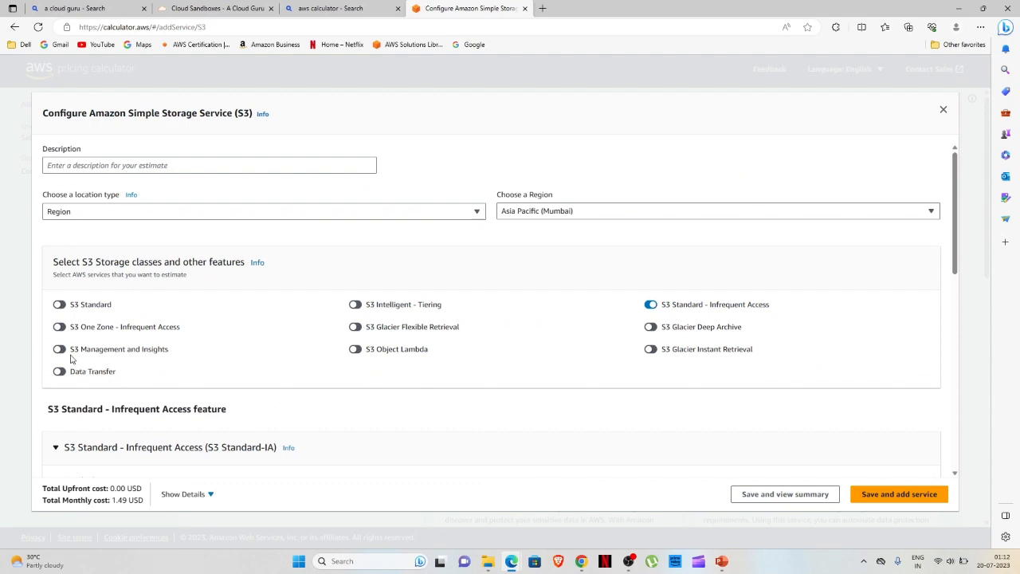
left_click(356, 327)
left_click(651, 307)
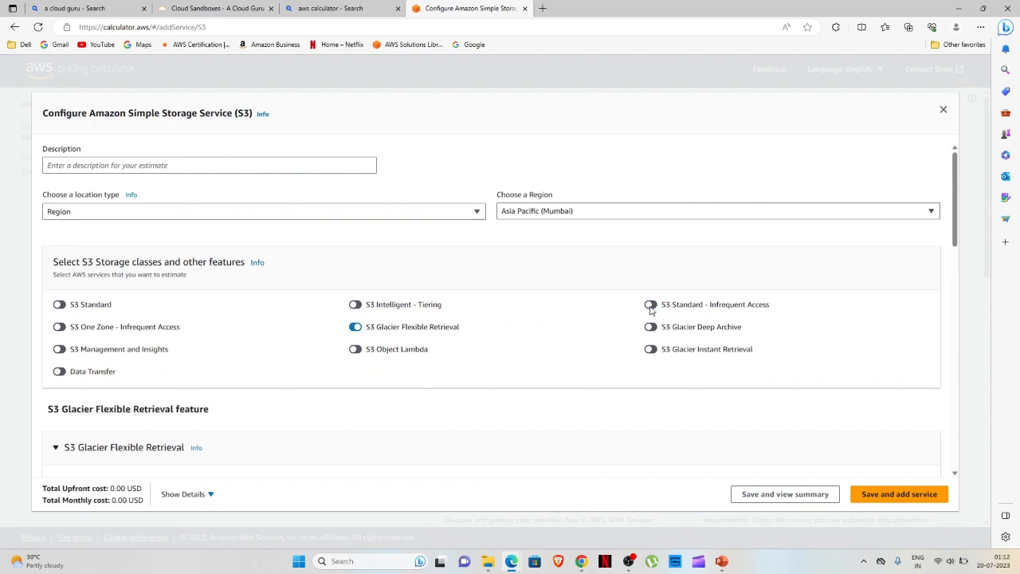
Step: Set the S3 Glacier Flexible Retrieval storage amount to 100 GB per month
scroll(319, 391, "down", 4)
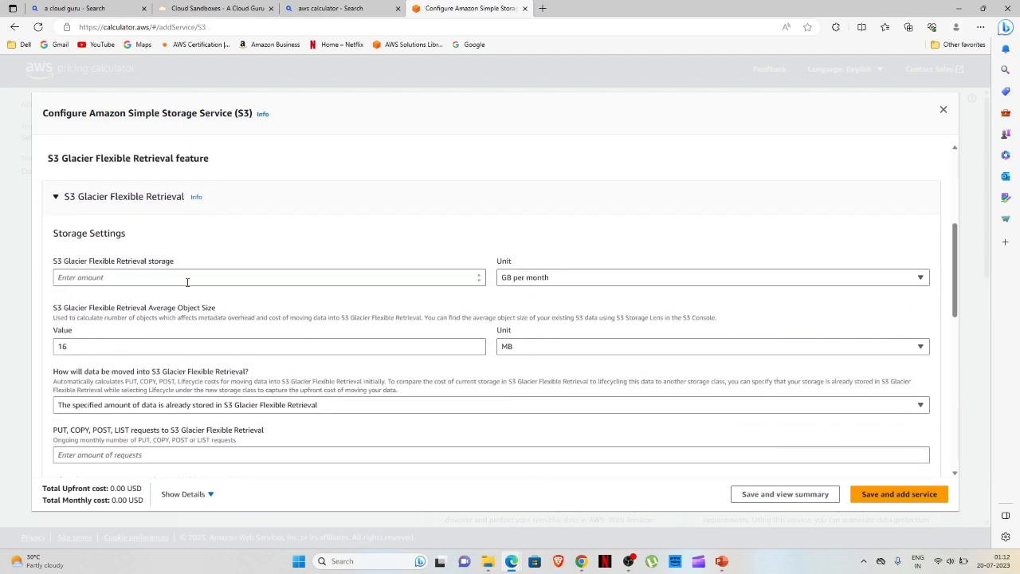
left_click(188, 280)
type("1")
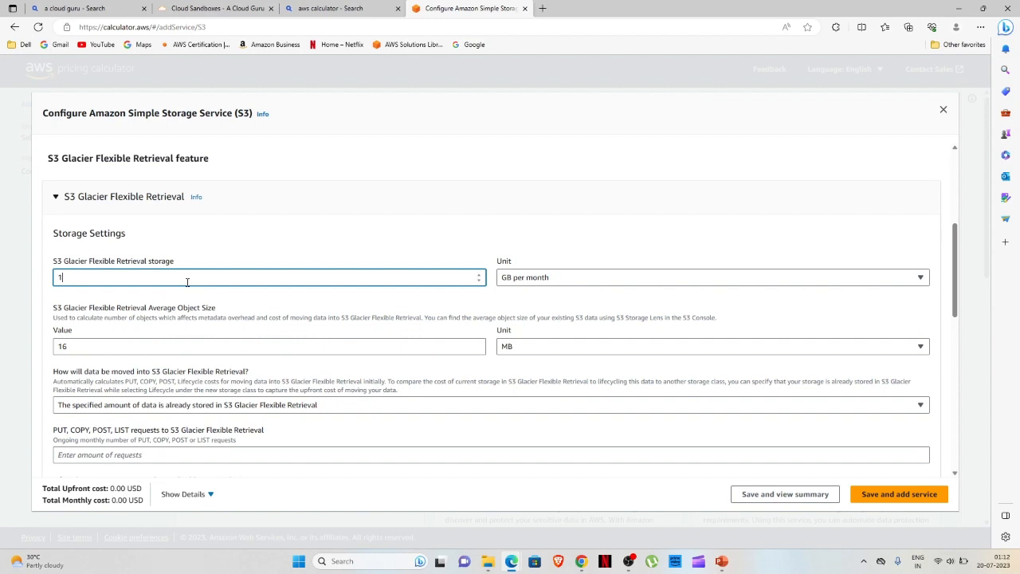
type("00")
Step: Enter 10000 monthly PUT, COPY, POST, LIST requests and 10000 Lifecycle Transitions for S3 Glacier Flexible Retrieval
scroll(228, 441, "down", 1)
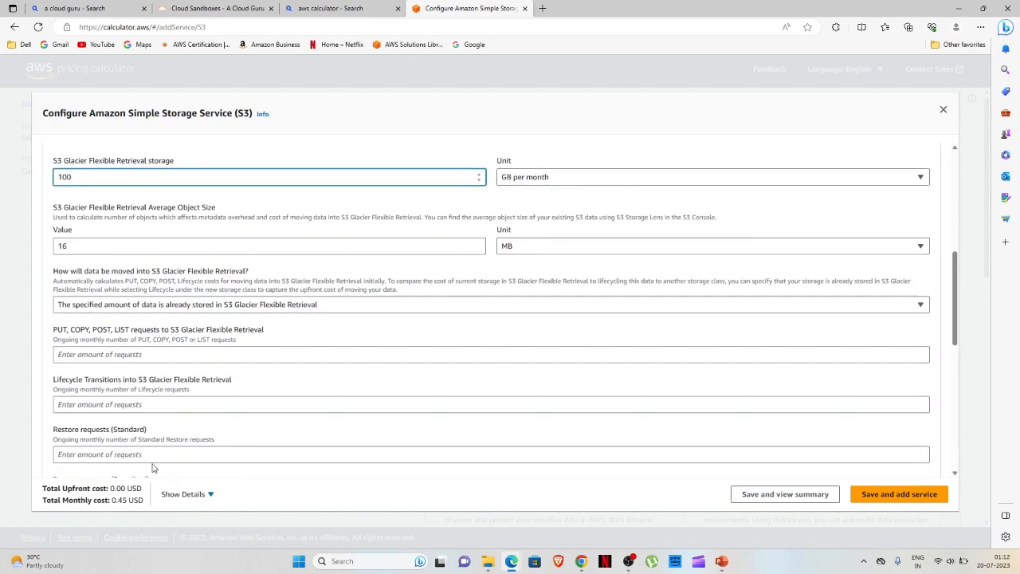
left_click(98, 358)
type("10")
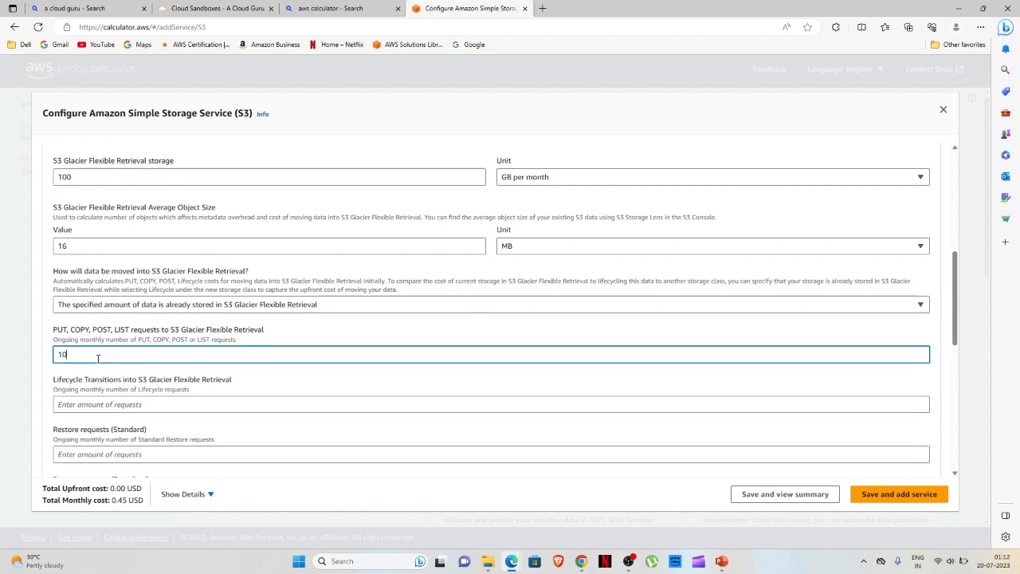
type("000")
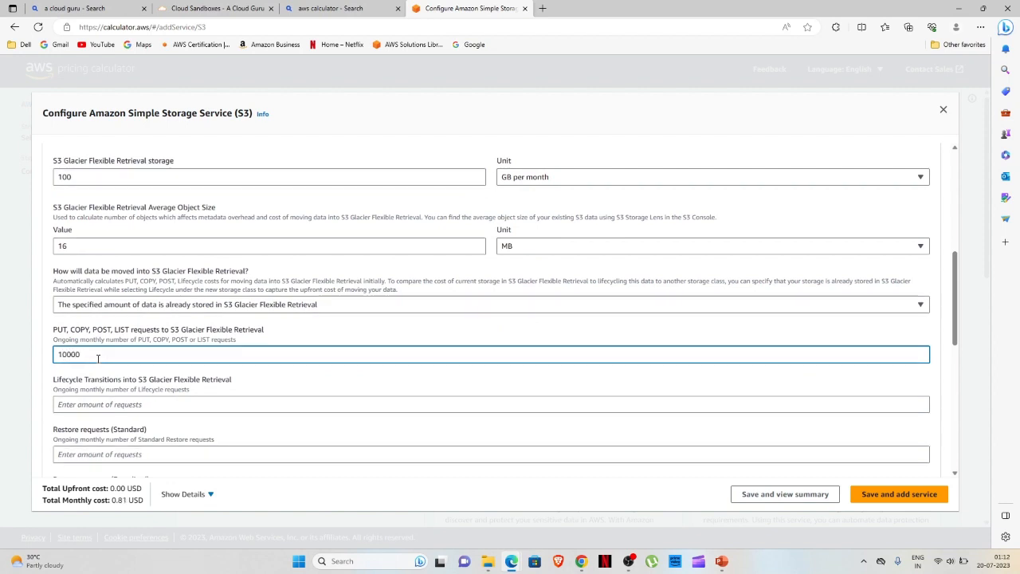
left_click(95, 402)
type("10")
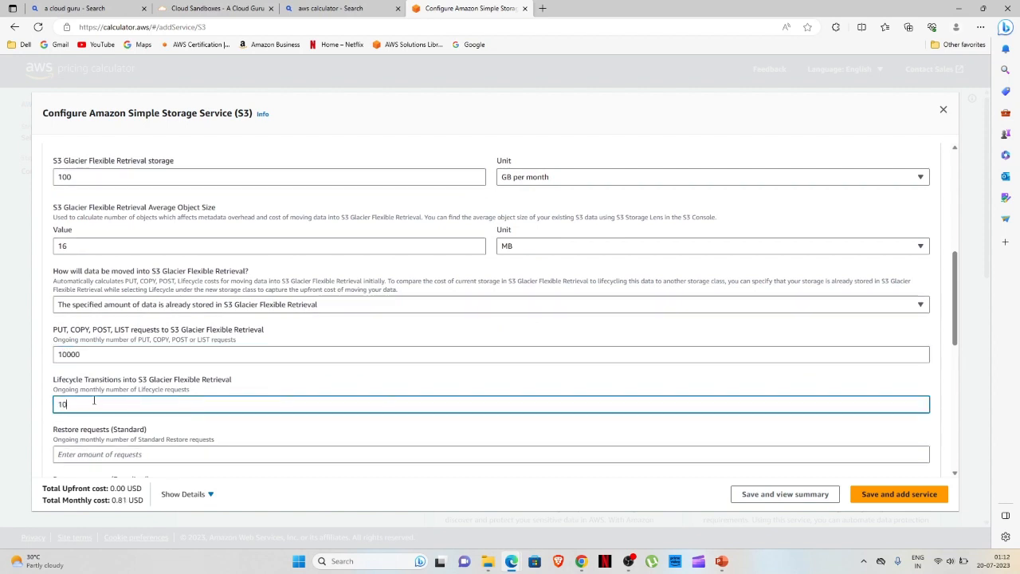
type("000")
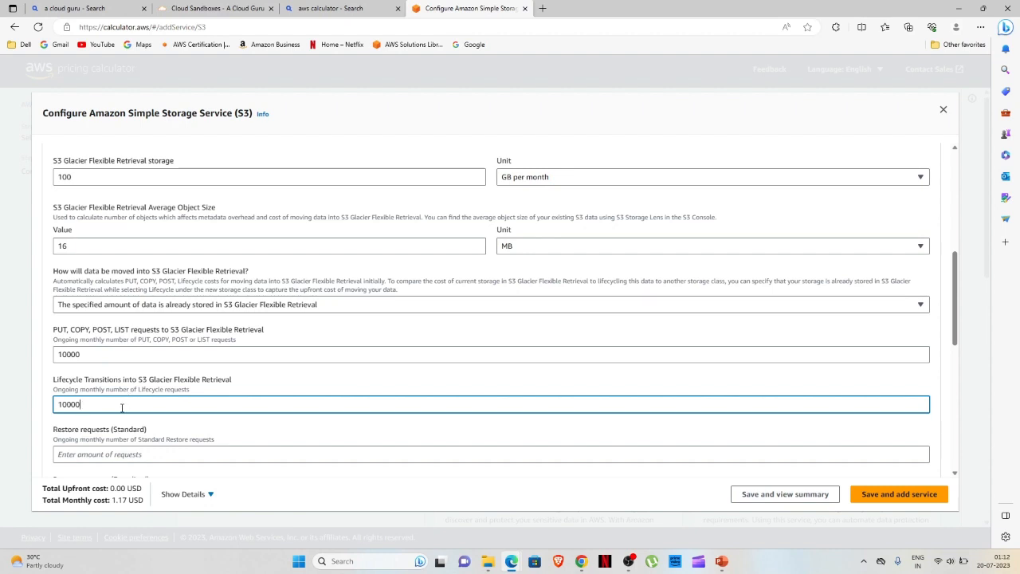
Step: Clear the Lifecycle Transitions and the PUT, COPY, POST, LIST request amounts for S3 Glacier Flexible Retrieval
key("BackSpace")
key("BackSpace")
key("BackSpace")
key("BackSpace")
key("BackSpace")
left_click(108, 355)
key("BackSpace")
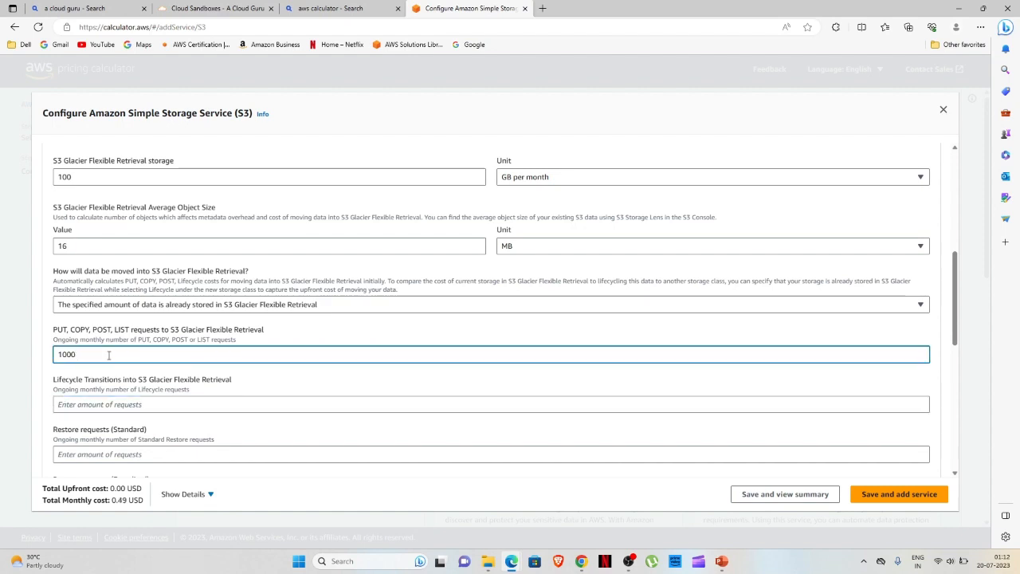
key("BackSpace")
key("BackSpace")
key("BackSpace")
key("BackSpace")
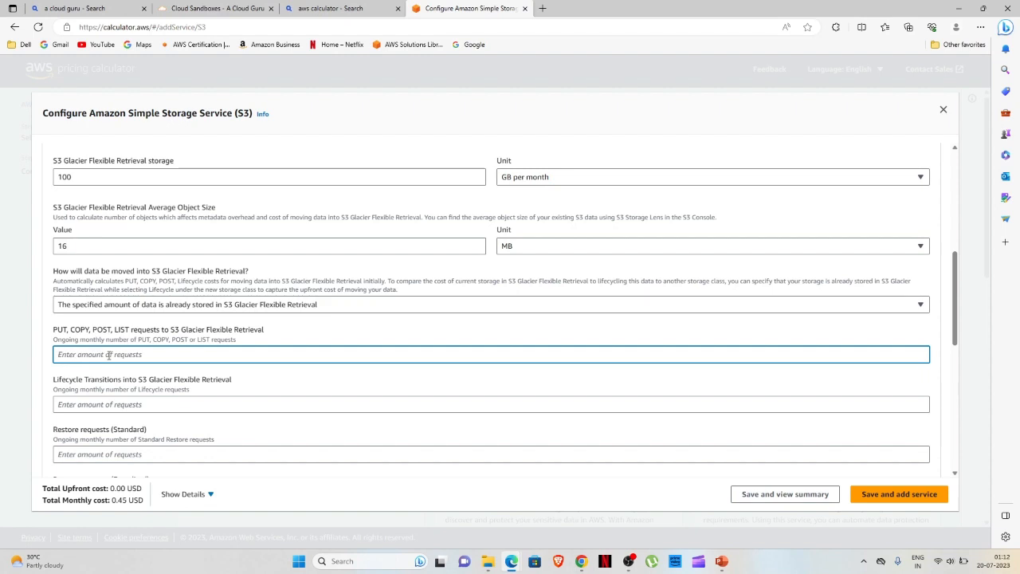
Step: Re-enter 10000 for both the PUT, COPY, POST, LIST requests and the Lifecycle Transitions into S3 Glacier Flexible Retrieval
type("1")
key("BackSpace")
type("1")
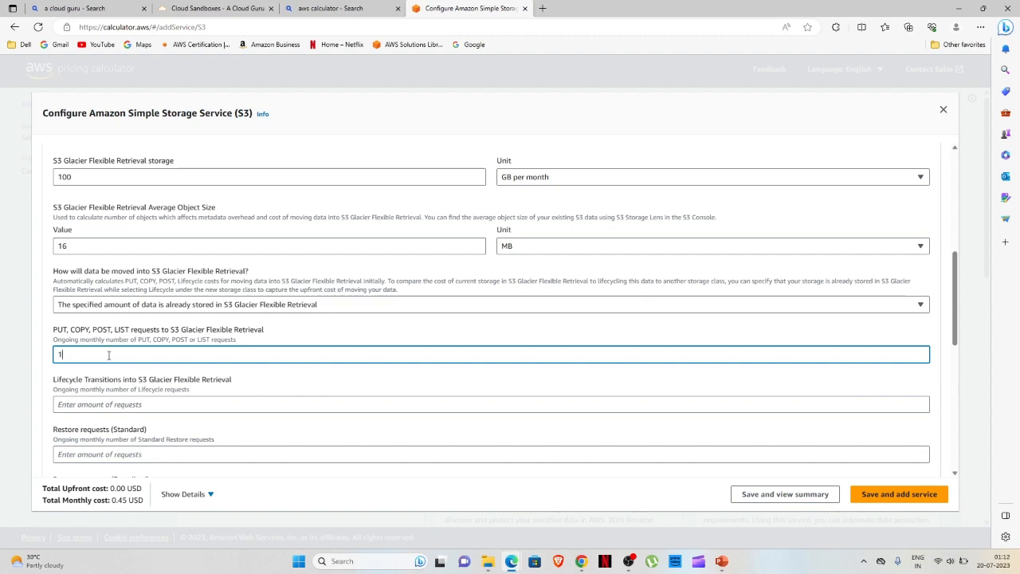
type("0000")
left_click(111, 405)
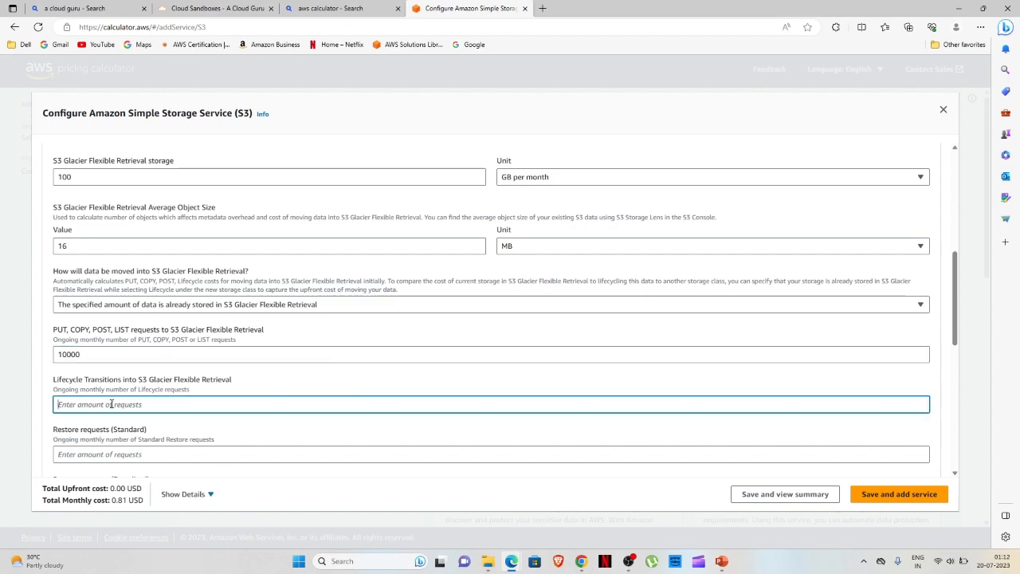
type("10000")
Step: Switch the estimate's storage class from S3 Glacier Flexible Retrieval to S3 Glacier Deep Archive
scroll(467, 426, "up", 5)
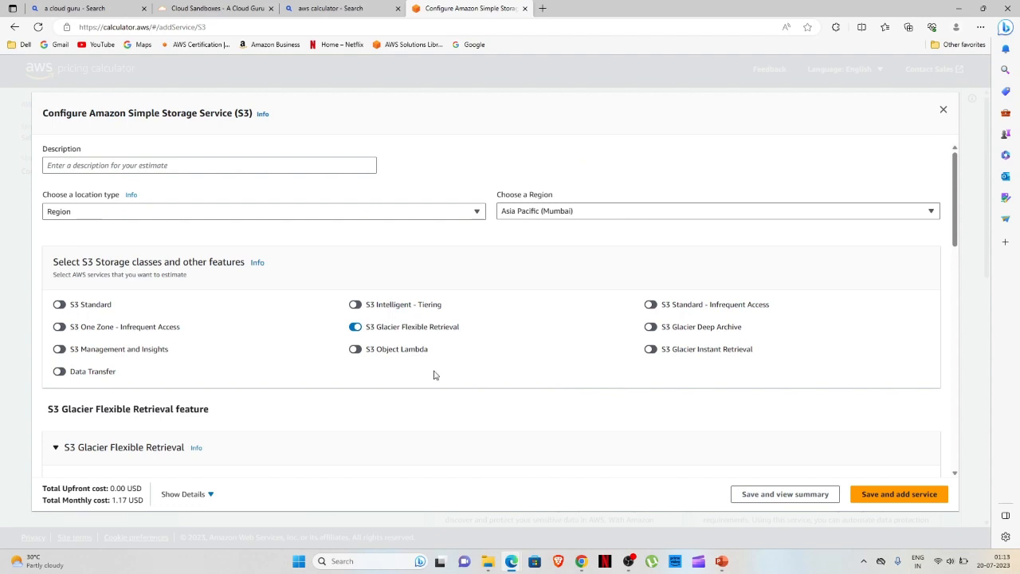
left_click(651, 327)
left_click(355, 327)
Step: Set the S3 Glacier Deep Archive storage amount to 100 GB per month
scroll(353, 327, "down", 2)
scroll(354, 327, "down", 1)
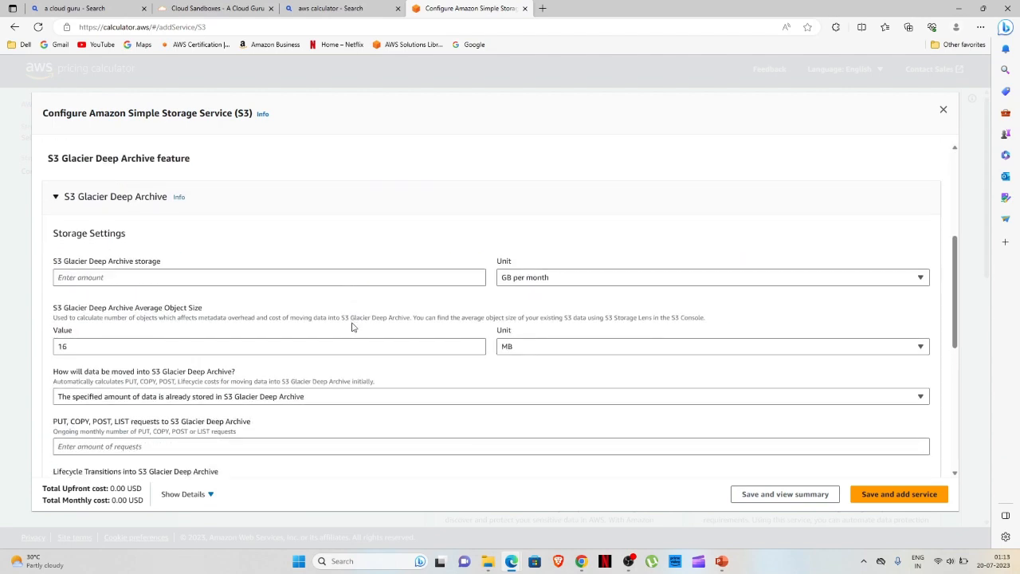
left_click(134, 272)
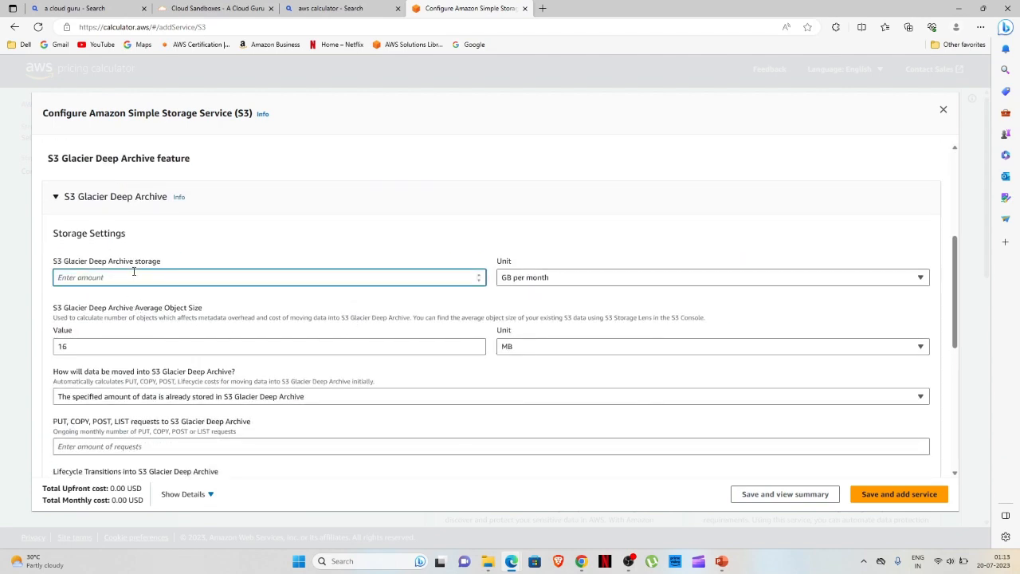
type("100")
Step: Enter 10000 monthly PUT, COPY, POST, LIST requests and 10000 Lifecycle Transitions for S3 Glacier Deep Archive
scroll(258, 417, "down", 2)
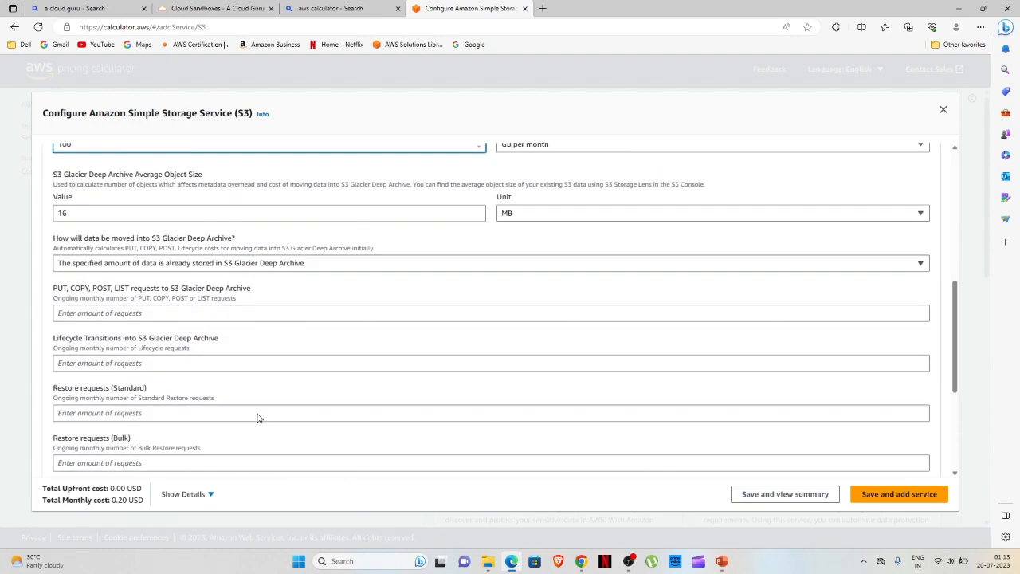
left_click(144, 295)
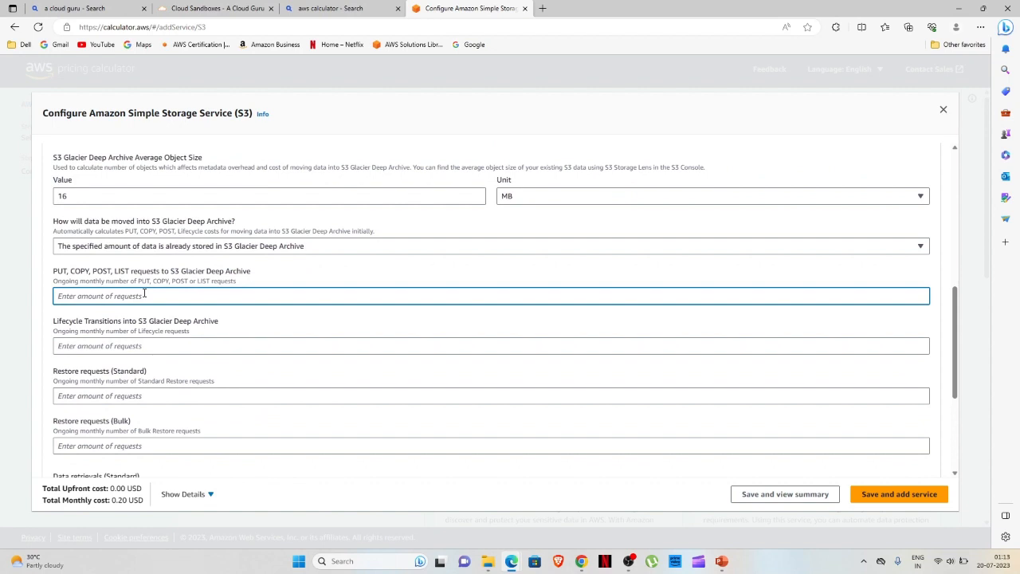
type("10000")
left_click(143, 348)
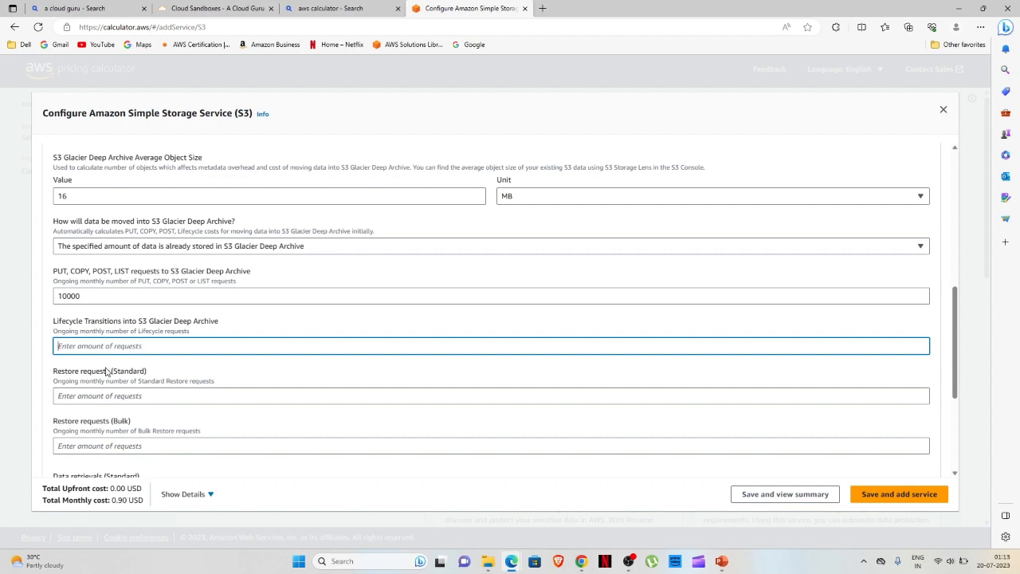
type("10000")
Step: Clear both S3 Glacier Deep Archive request amounts and close the S3 configuration without saving it
key("BackSpace")
key("BackSpace")
key("BackSpace")
key("BackSpace")
key("BackSpace")
left_click(110, 300)
key("BackSpace")
key("BackSpace")
key("BackSpace")
key("BackSpace")
key("BackSpace")
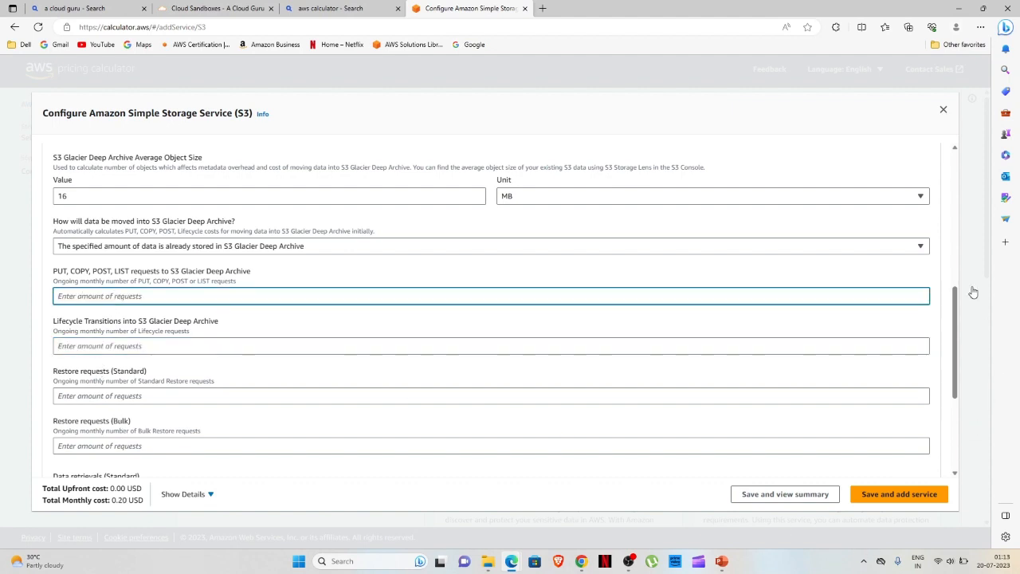
left_click(944, 111)
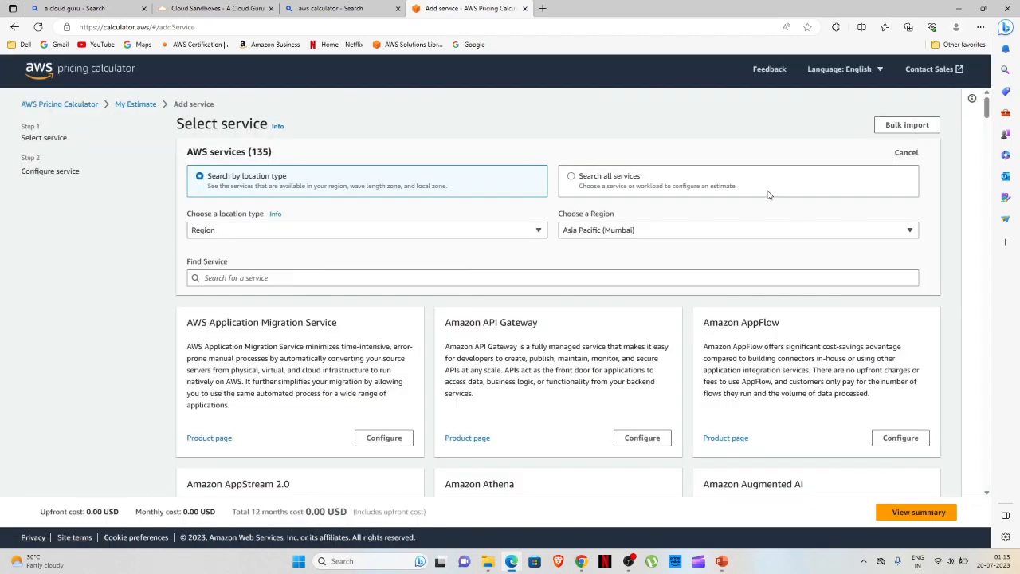
Step: Switch to the S3 presentation in PowerPoint and show the S3 Lifecycle Transition slide
key("alt+Tab")
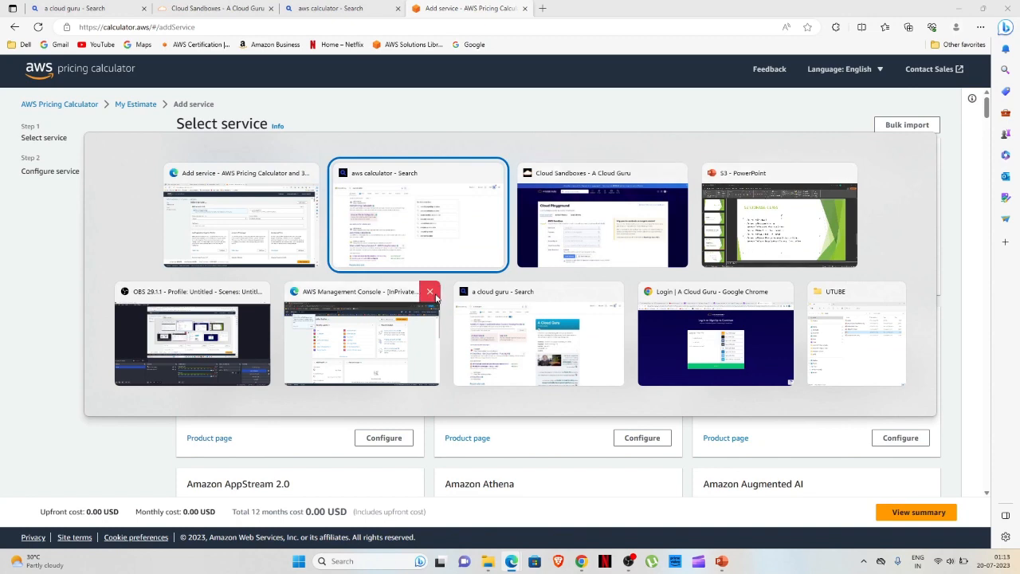
left_click(785, 236)
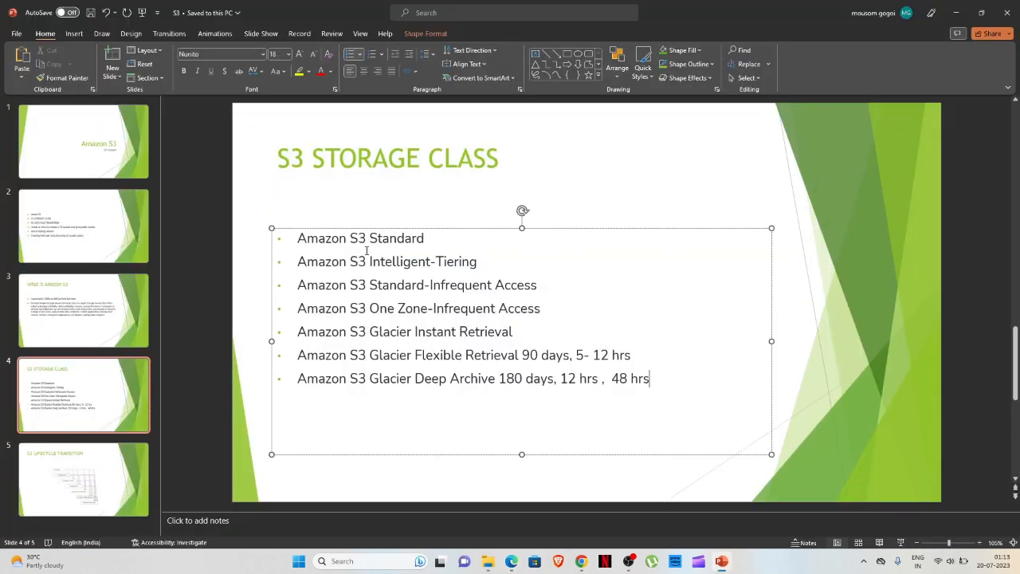
scroll(164, 331, "down", 1)
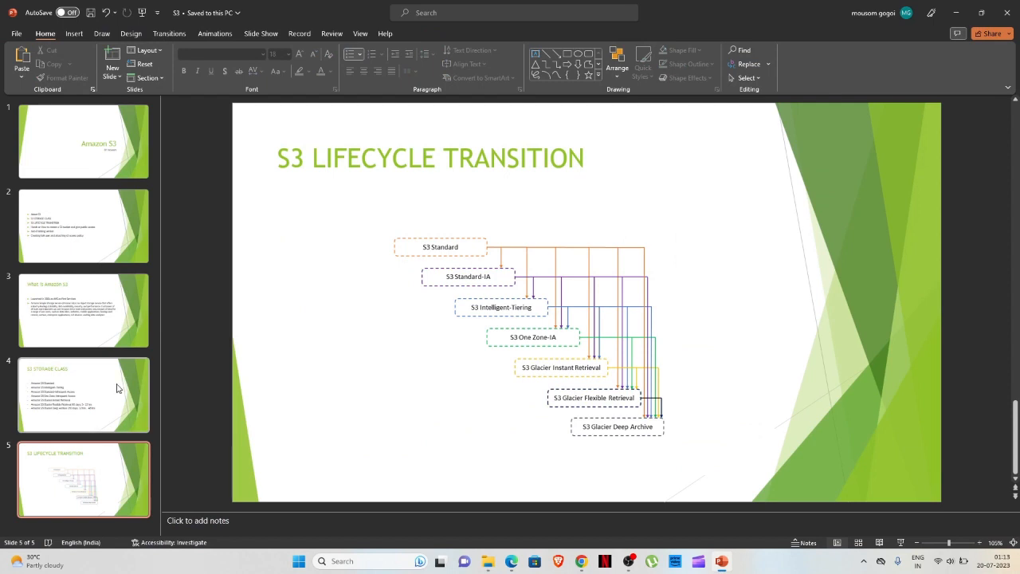
left_click(103, 467)
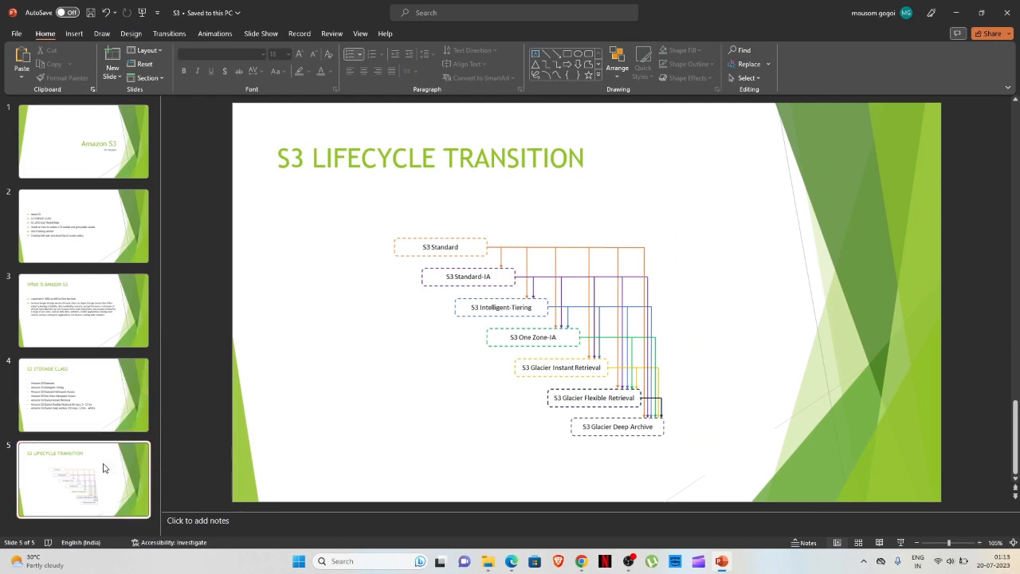
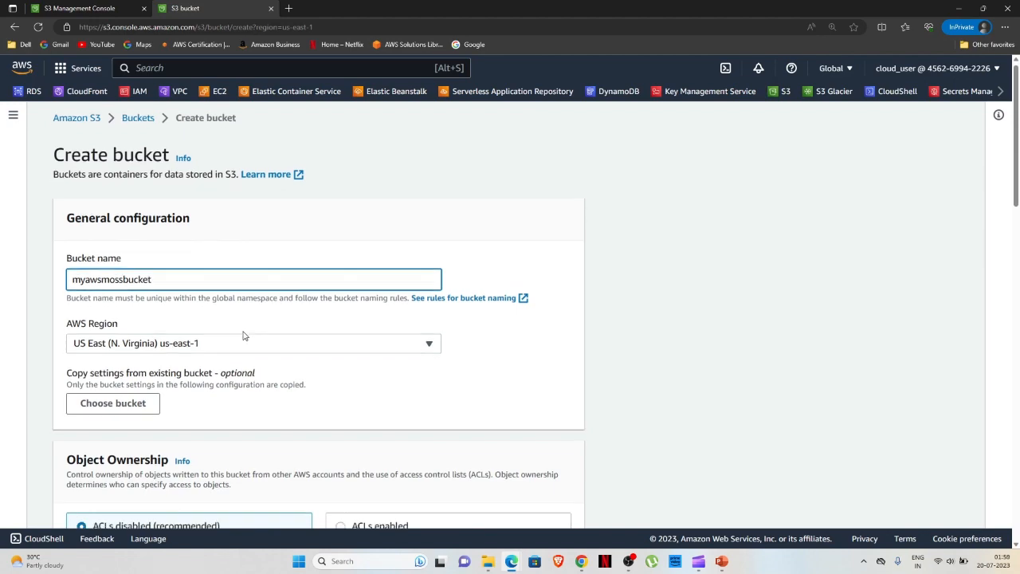
Step: Turn off Block all public access for the new bucket myawsmossbucket and acknowledge that its objects might become public
scroll(243, 336, "down", 5)
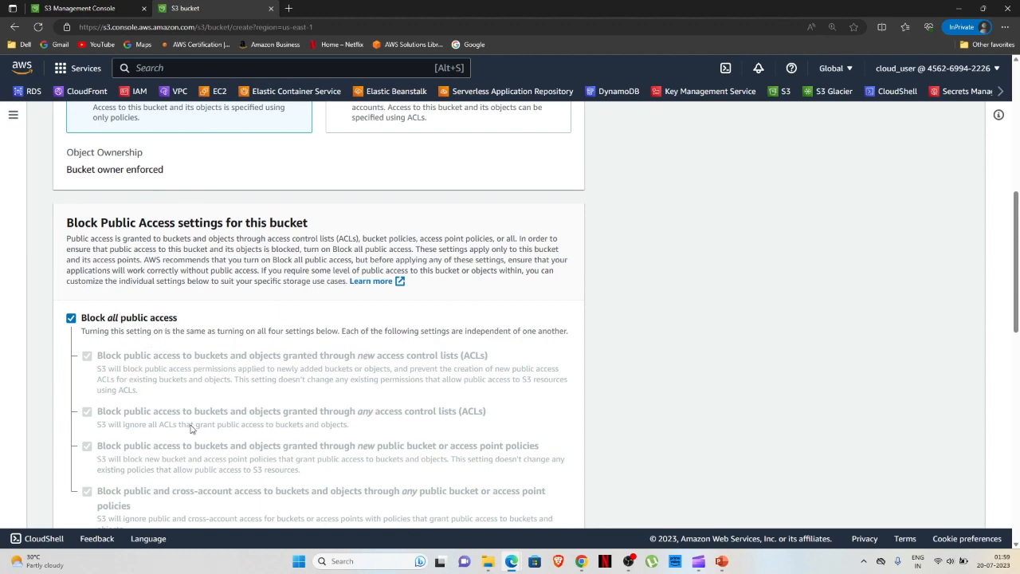
left_click(71, 319)
scroll(159, 358, "down", 4)
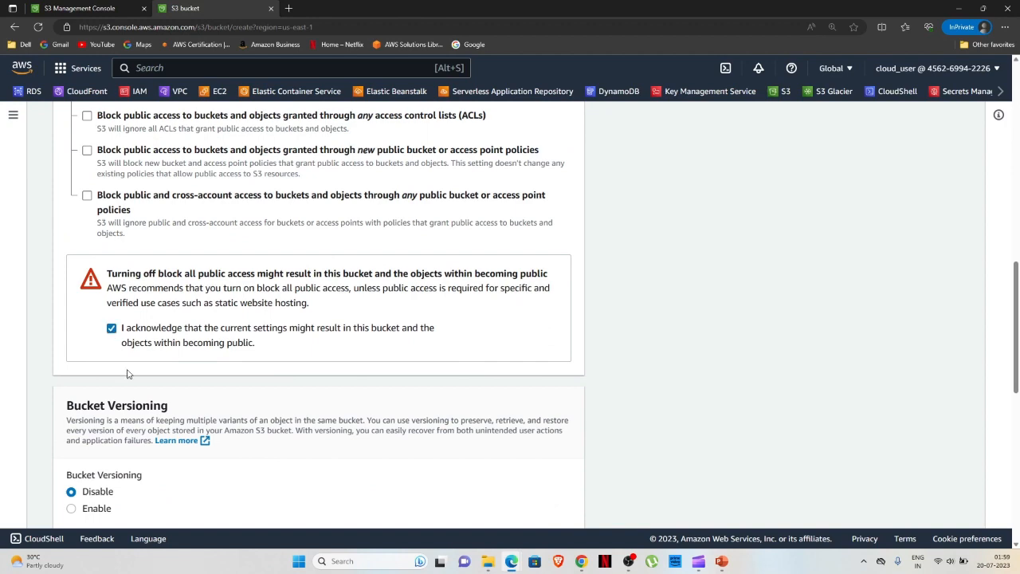
Step: Enable Bucket Versioning, keep SSE-S3 as the default encryption, and create the bucket
scroll(114, 338, "down", 3)
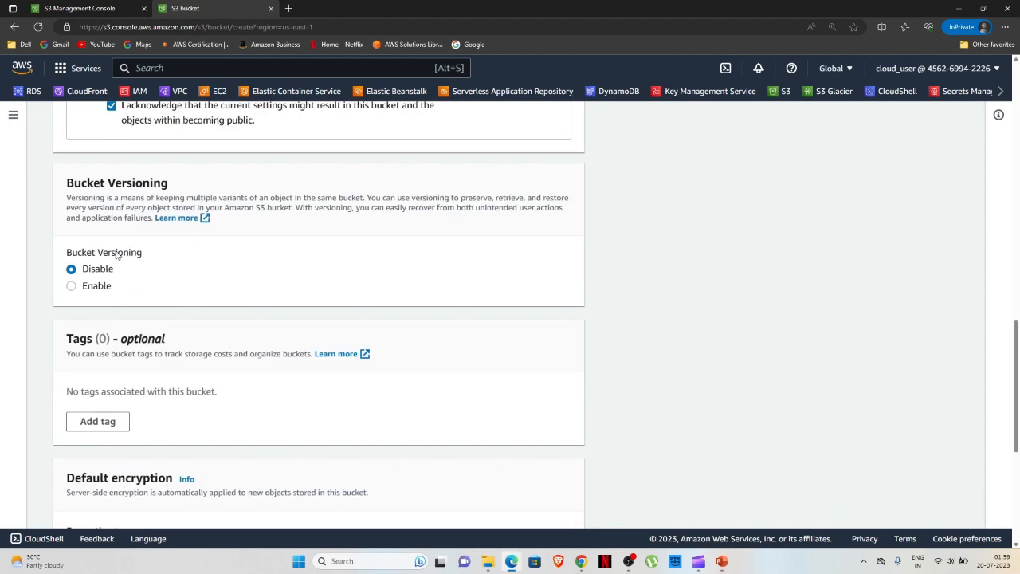
left_click(71, 286)
scroll(176, 334, "down", 3)
scroll(173, 333, "up", 2)
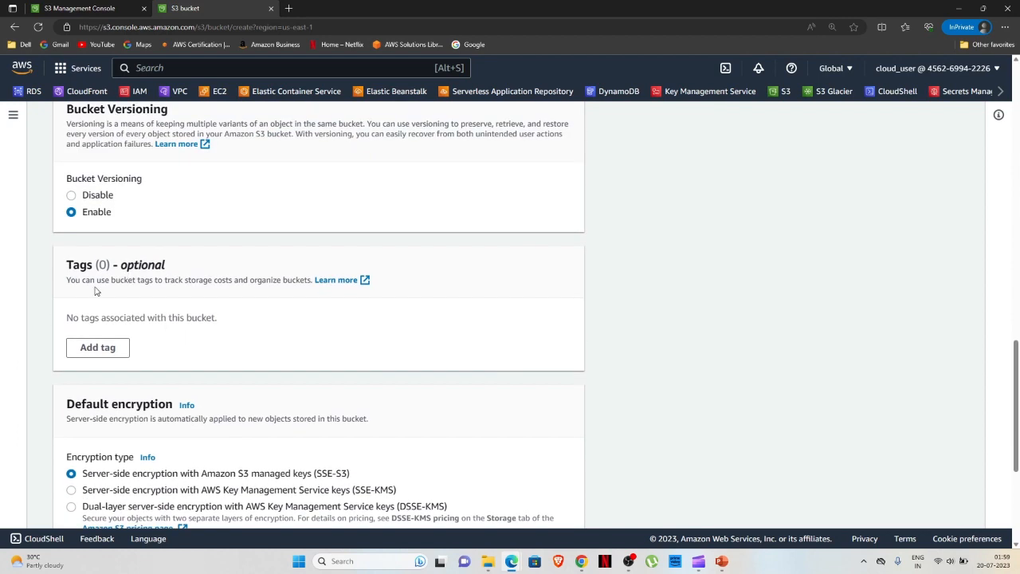
scroll(176, 308, "down", 2)
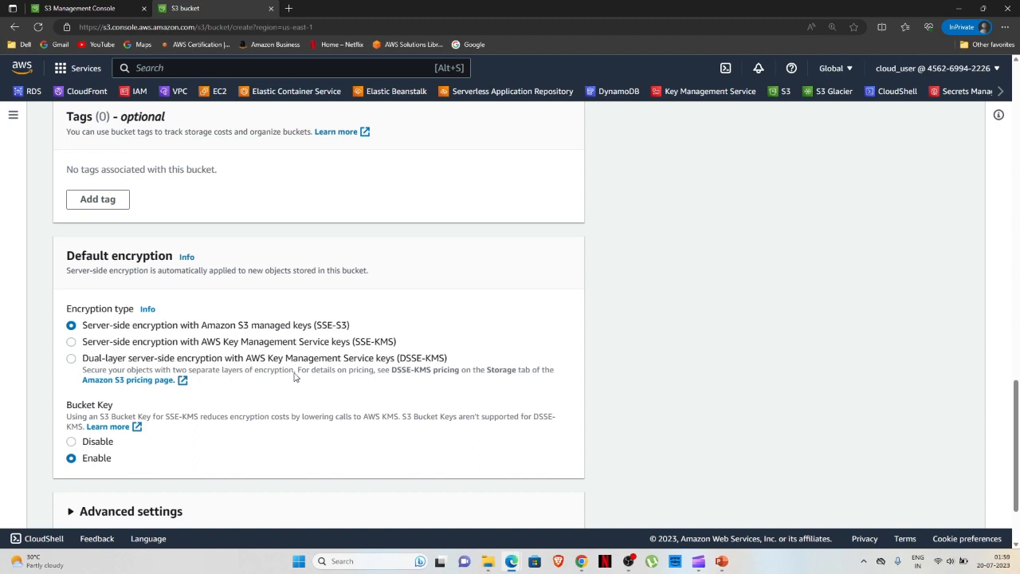
scroll(159, 373, "down", 2)
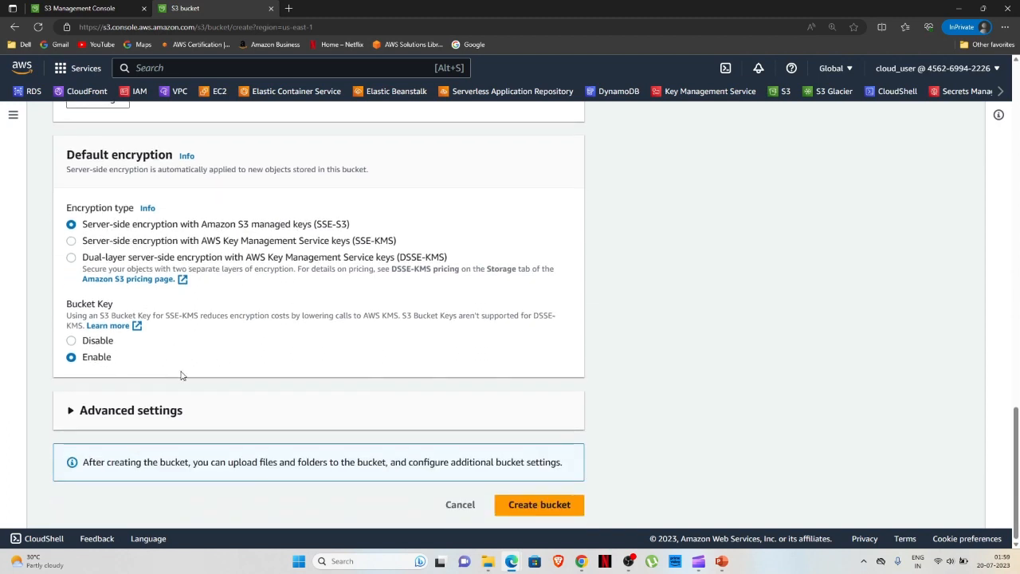
left_click(550, 513)
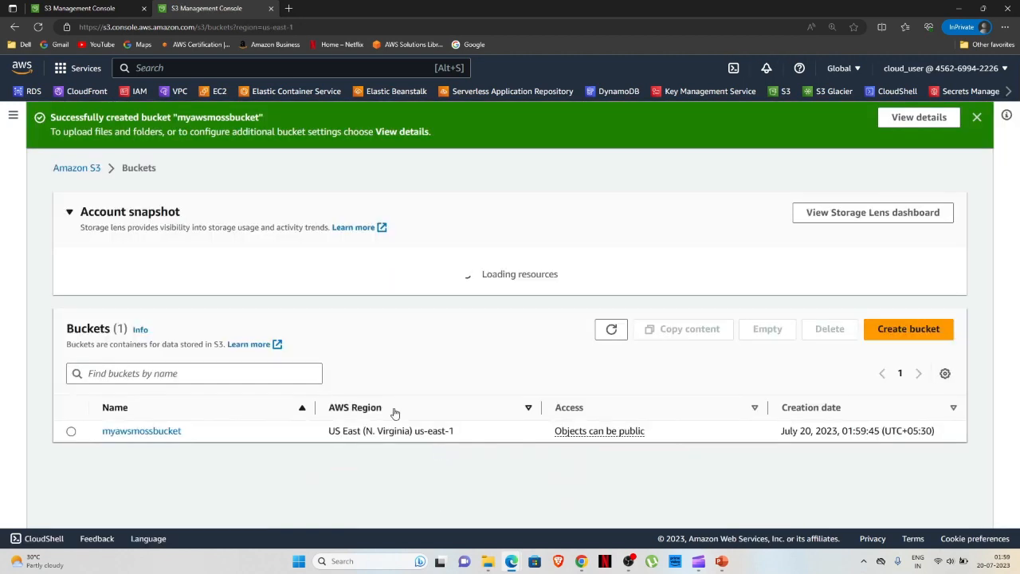
Step: Upload the file Untitled1.png from the Downloads folder to myawsmossbucket
left_click(145, 438)
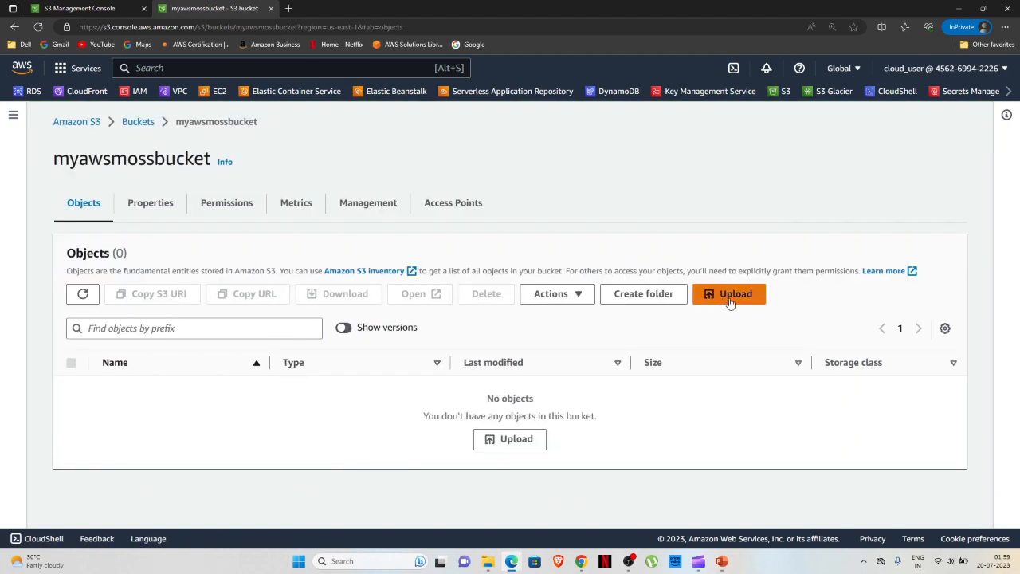
left_click(518, 445)
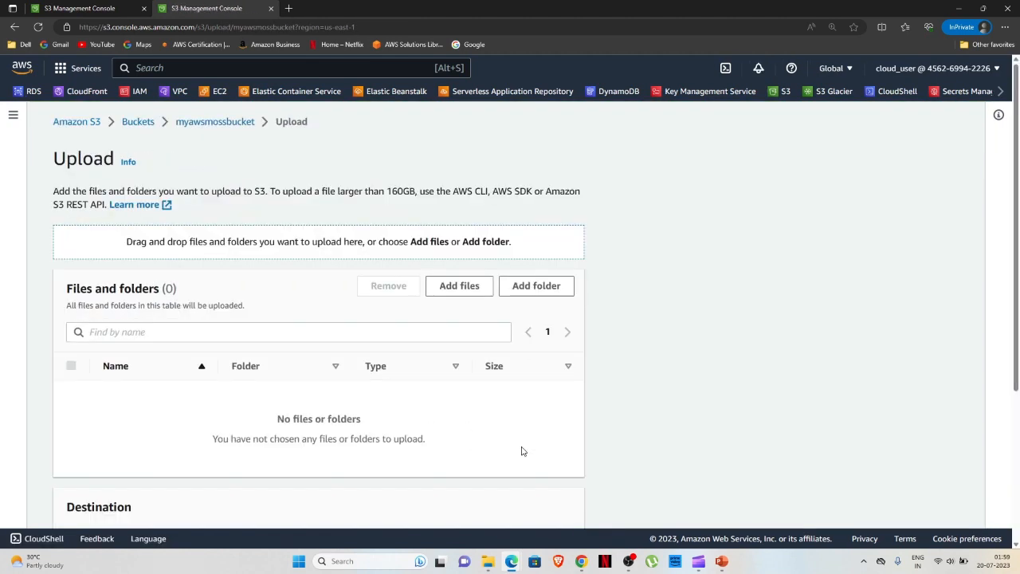
left_click(459, 286)
scroll(261, 169, "down", 4)
scroll(259, 170, "up", 4)
left_click(118, 185)
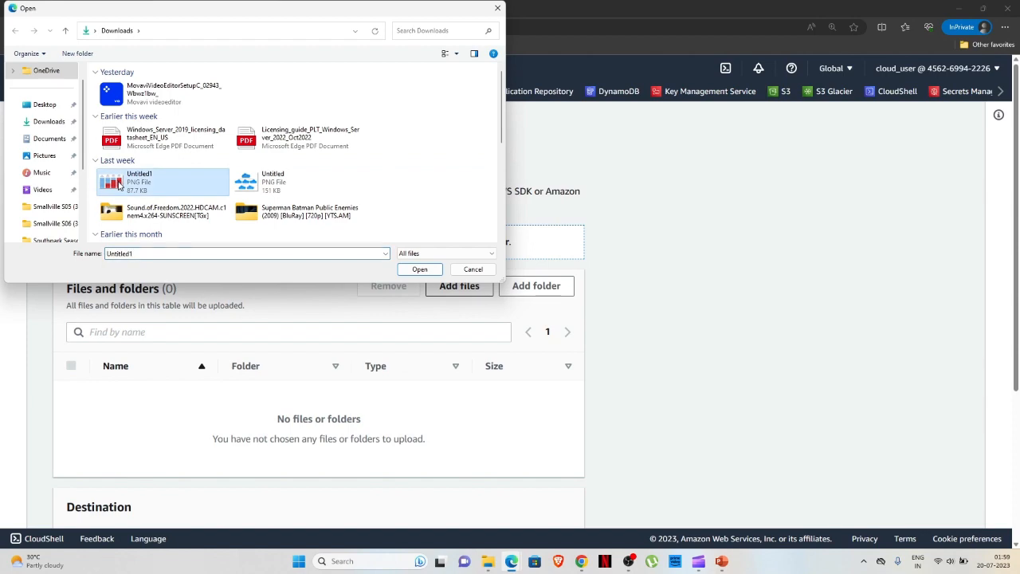
left_click(418, 271)
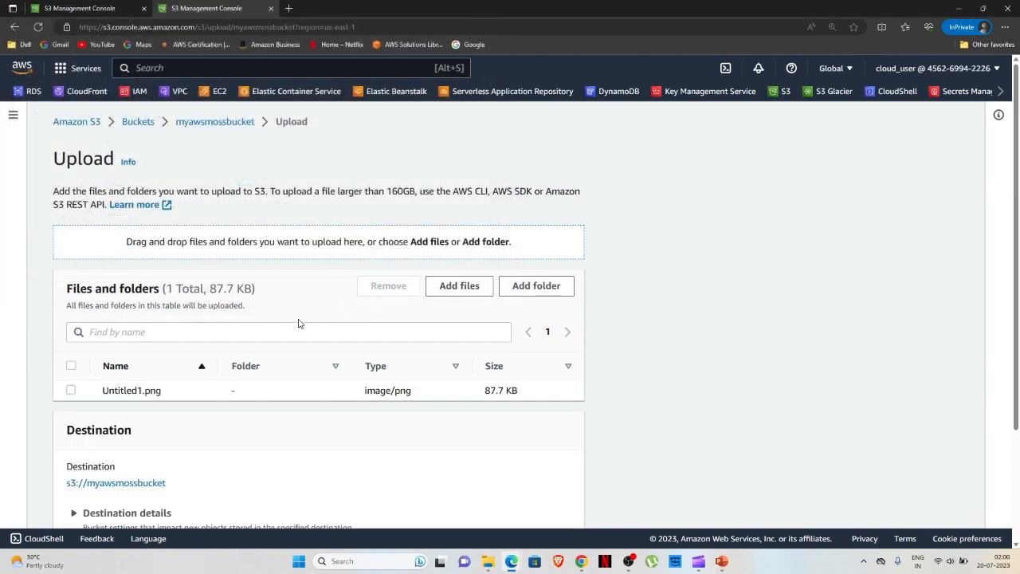
scroll(432, 316, "down", 3)
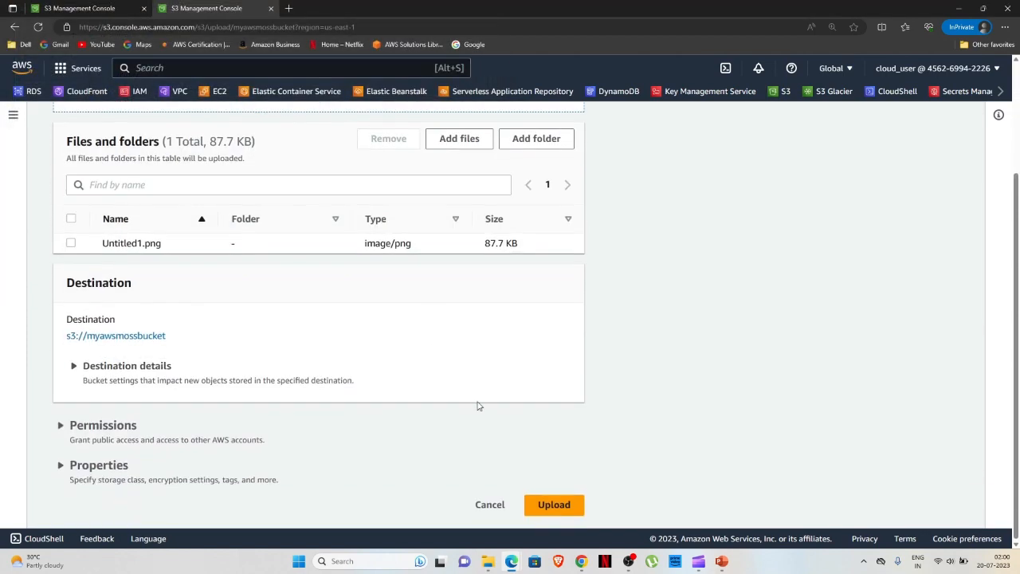
left_click(561, 506)
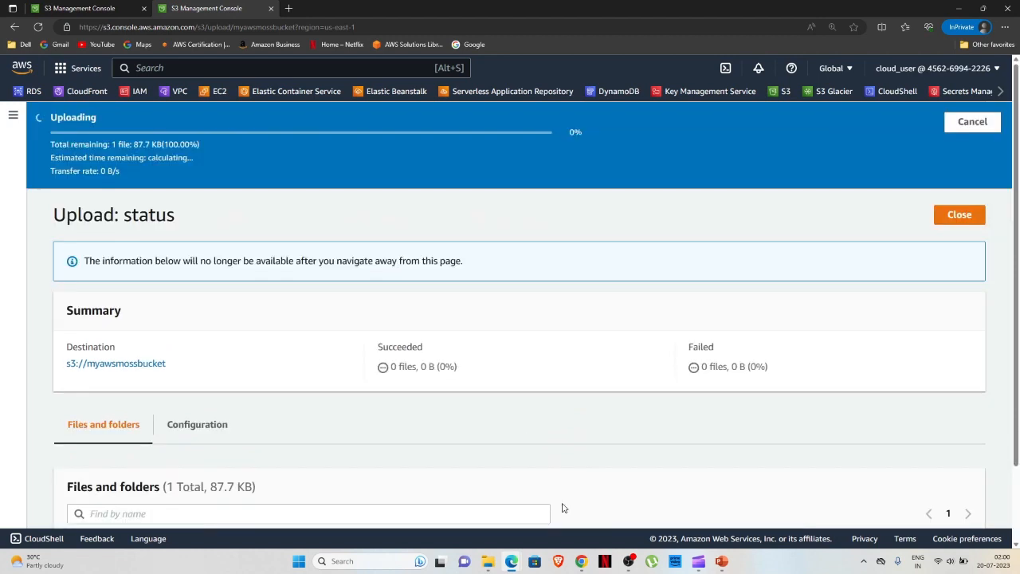
Step: Copy the object URL of Untitled1.png and load it in a new InPrivate window to test public access
scroll(395, 316, "down", 1)
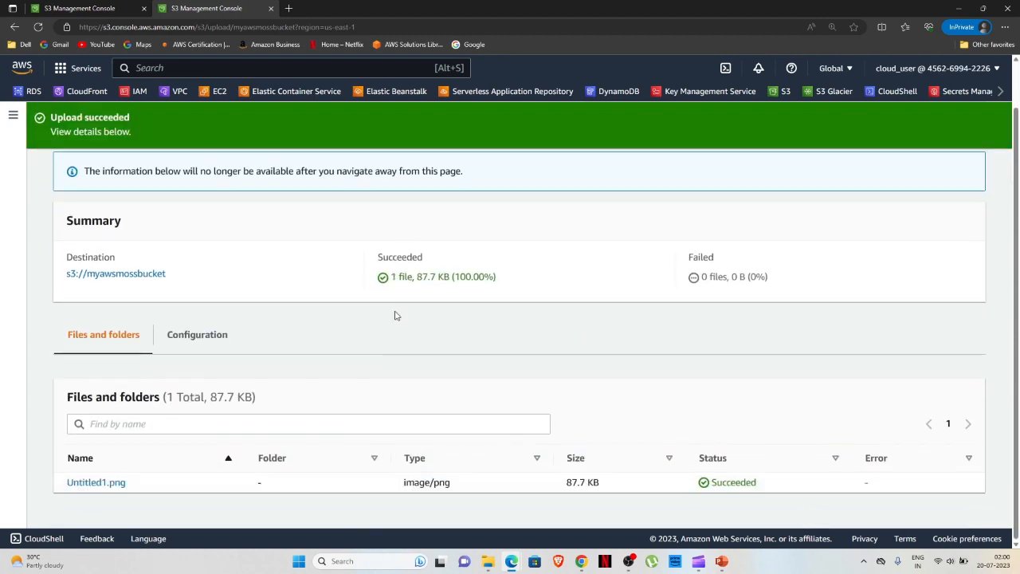
left_click(108, 484)
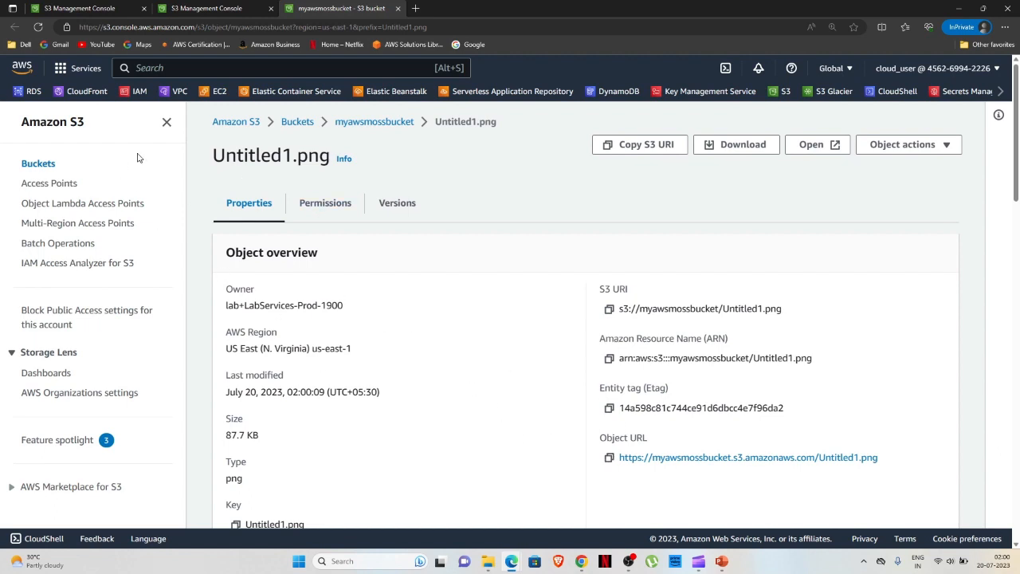
left_click(609, 458)
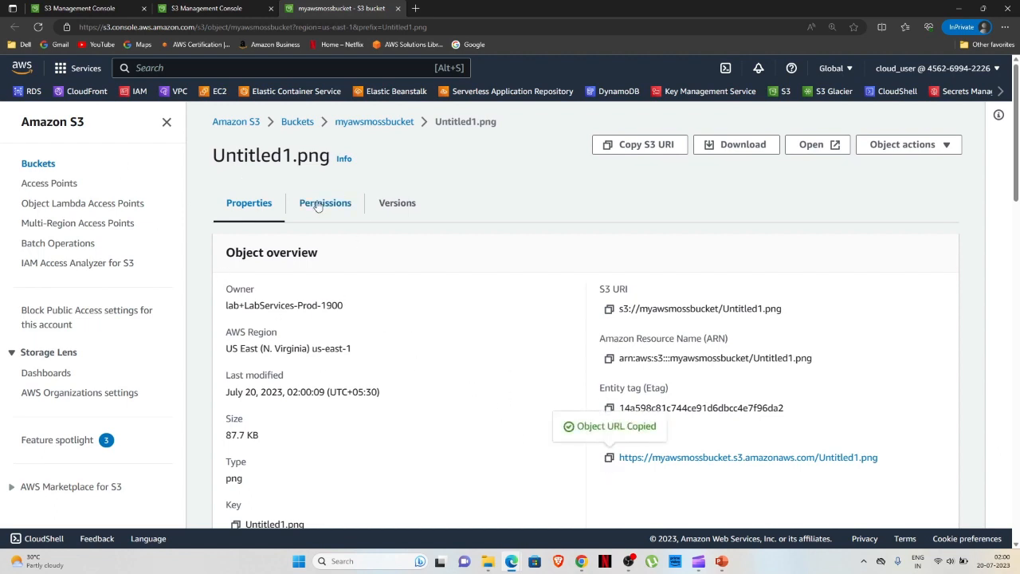
right_click(514, 562)
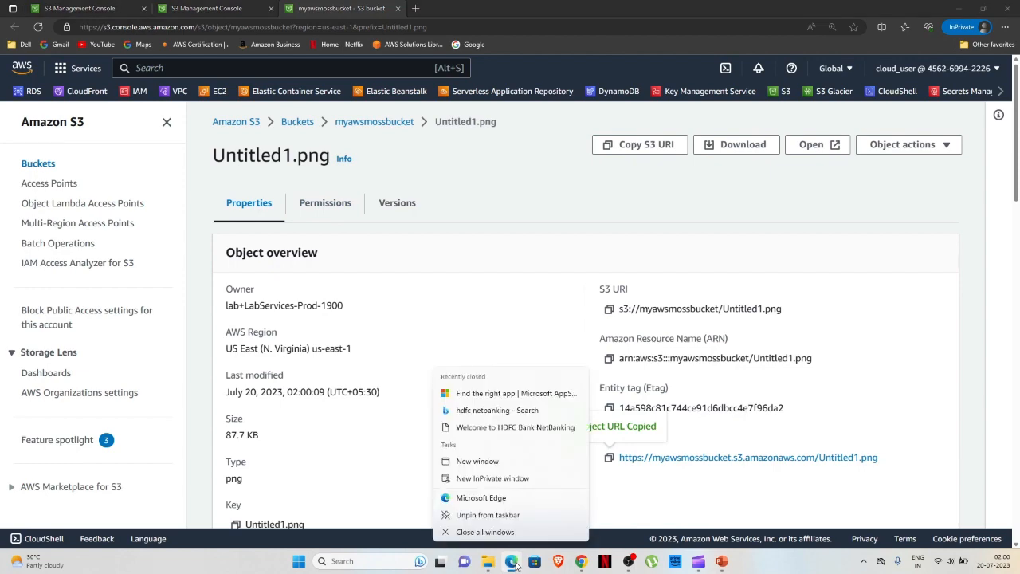
left_click(496, 479)
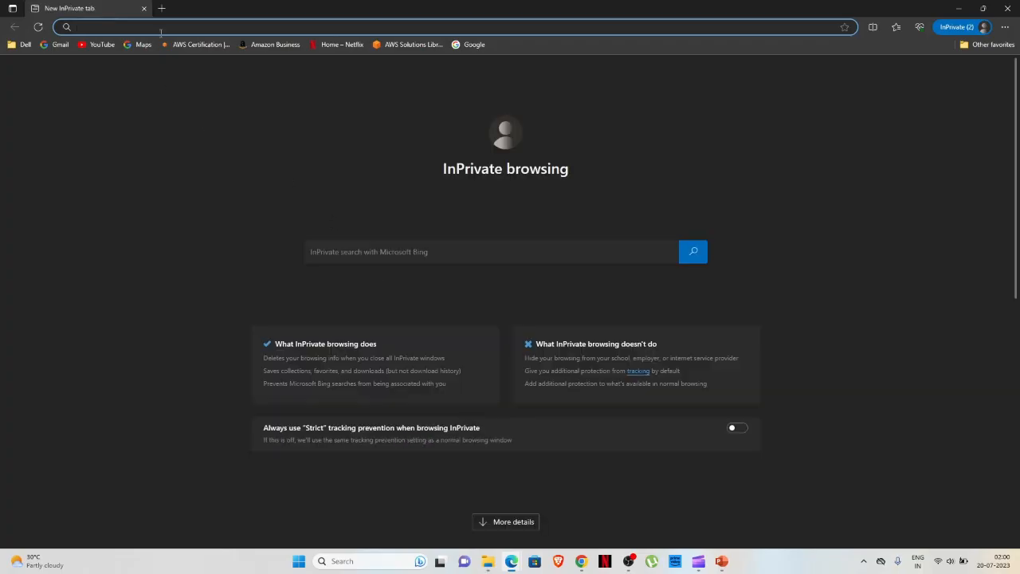
key("ctrl+v")
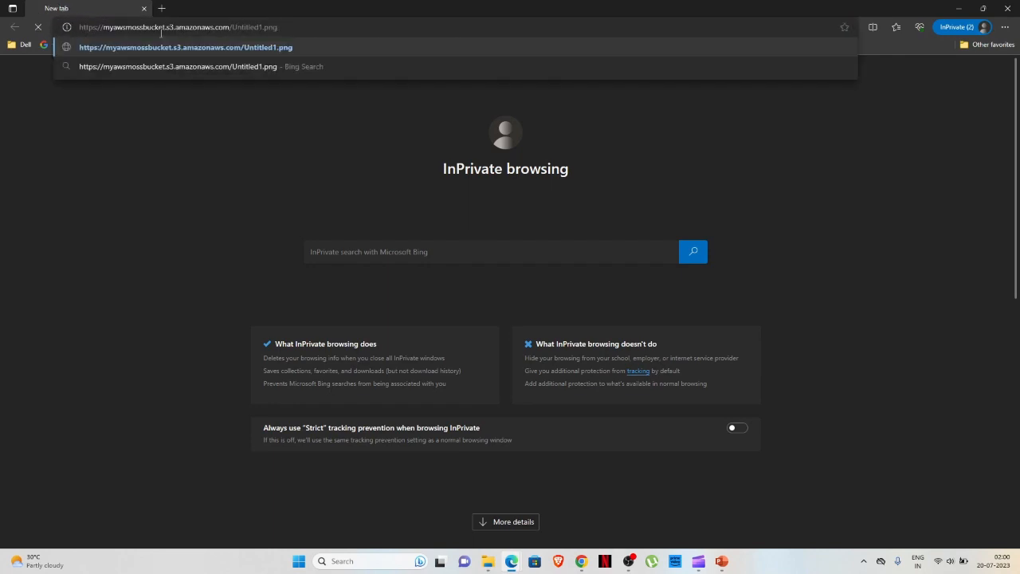
key("Return")
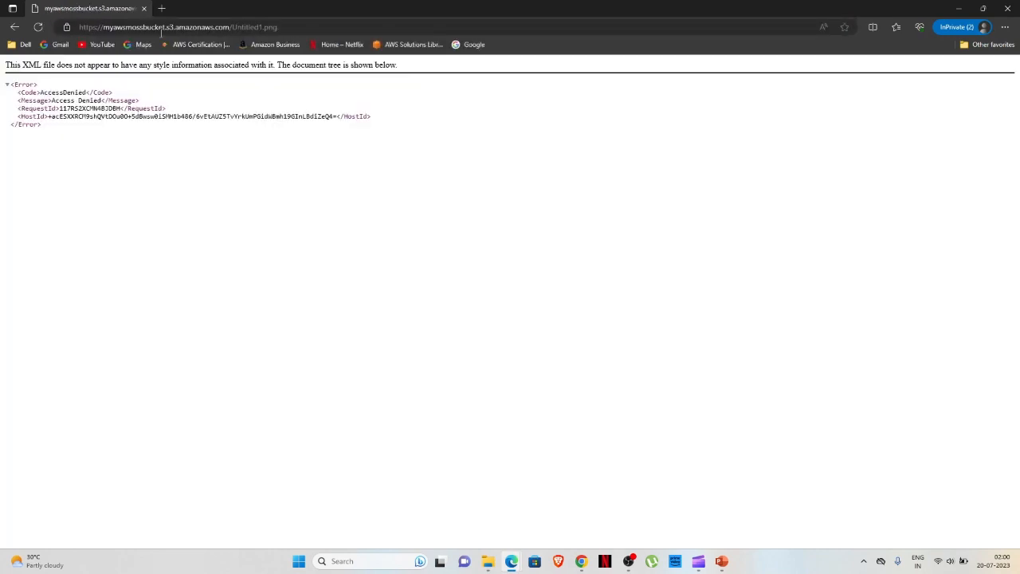
Step: Return to the S3 console and open the bucket policy of myawsmossbucket for editing
key("alt+Tab")
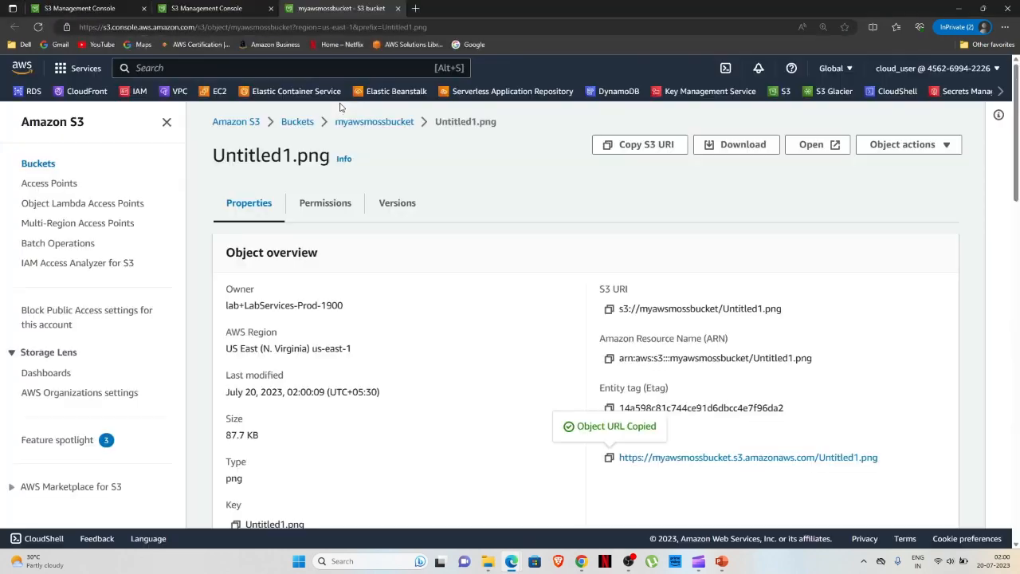
mouse_move(511, 569)
left_click(357, 122)
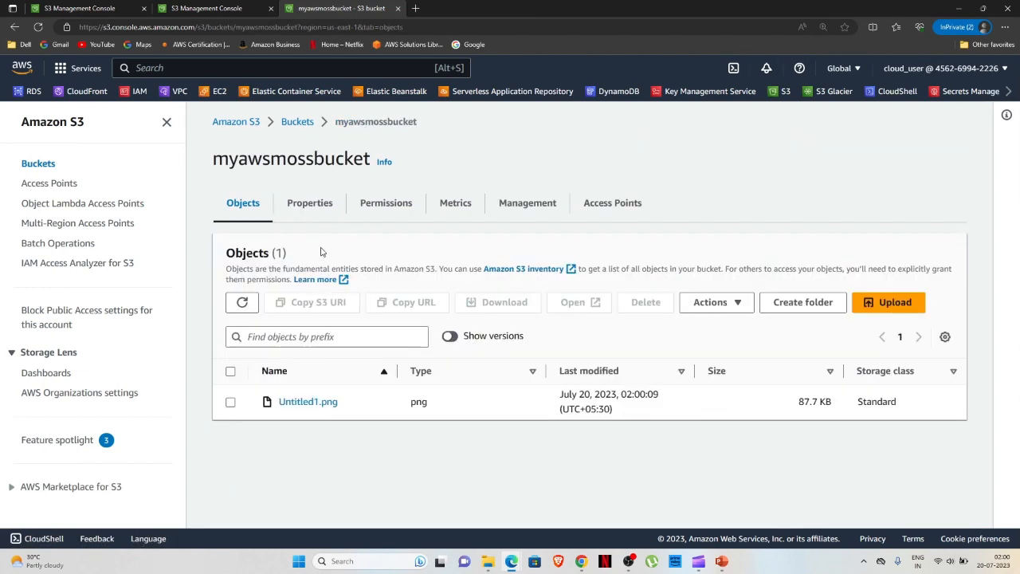
left_click(234, 402)
left_click(386, 203)
scroll(295, 345, "down", 3)
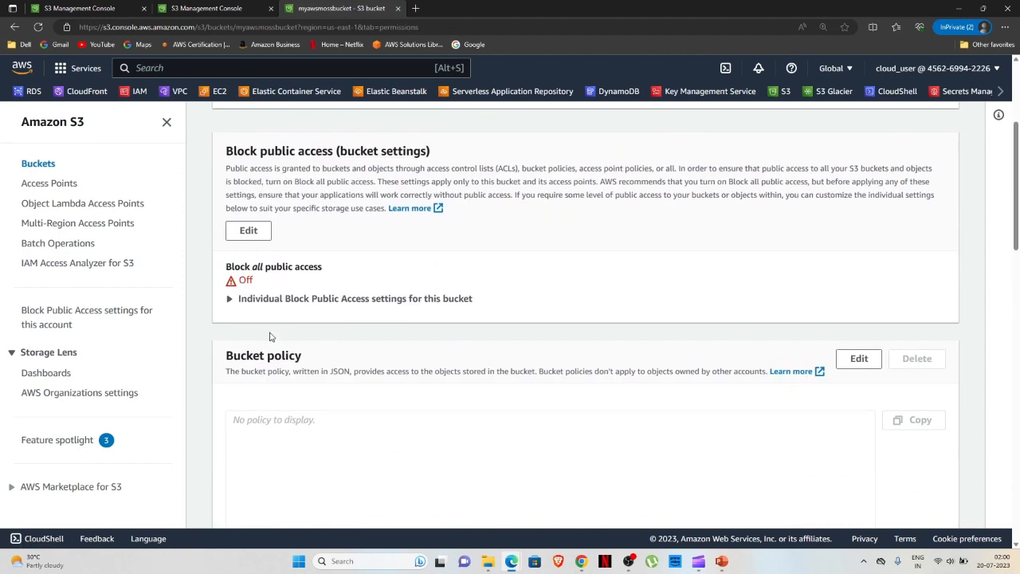
scroll(343, 314, "down", 2)
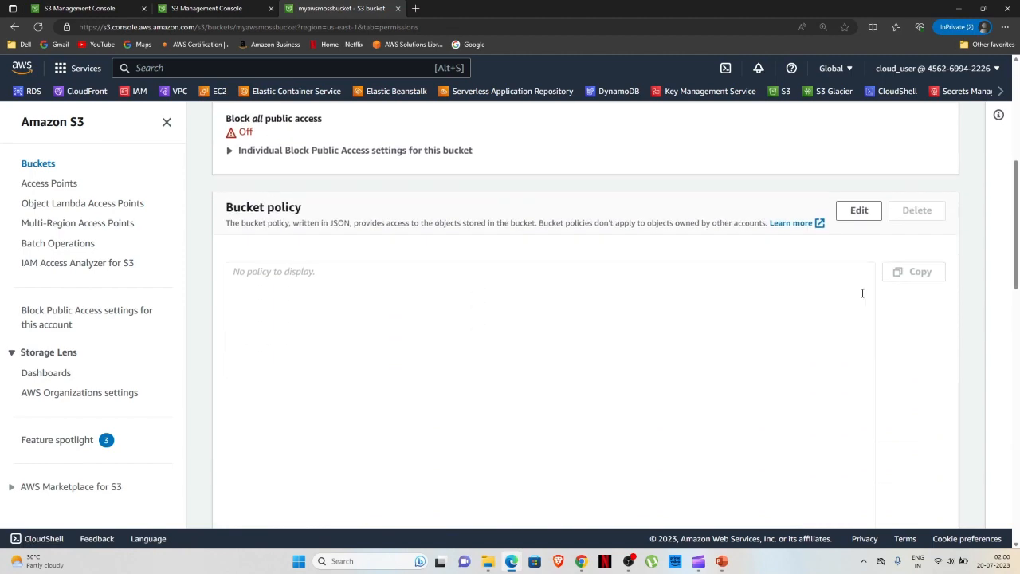
left_click(859, 211)
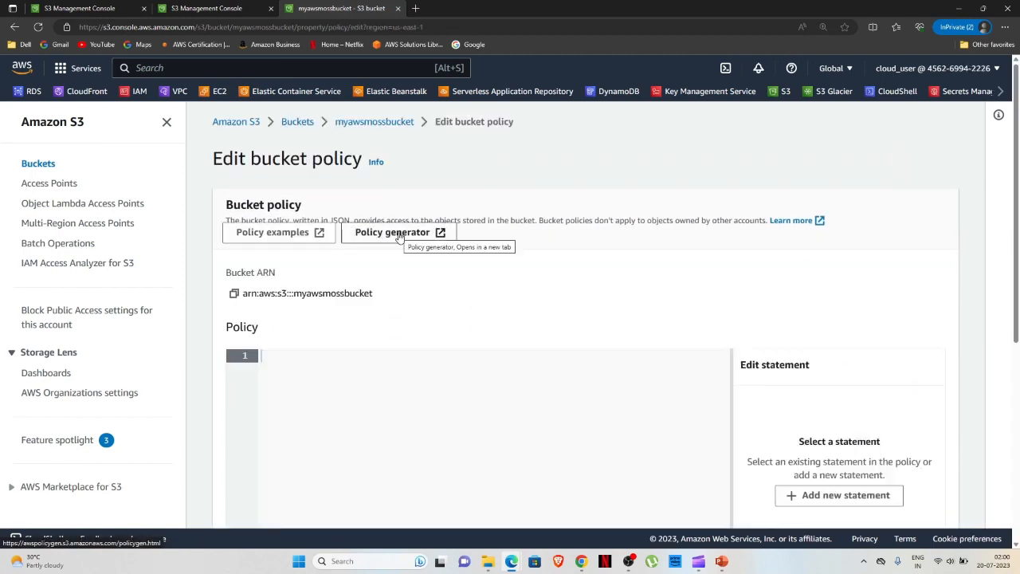
Step: Launch the AWS Policy Generator from the bucket policy editor and select S3 Bucket Policy as the policy type
left_click(399, 236)
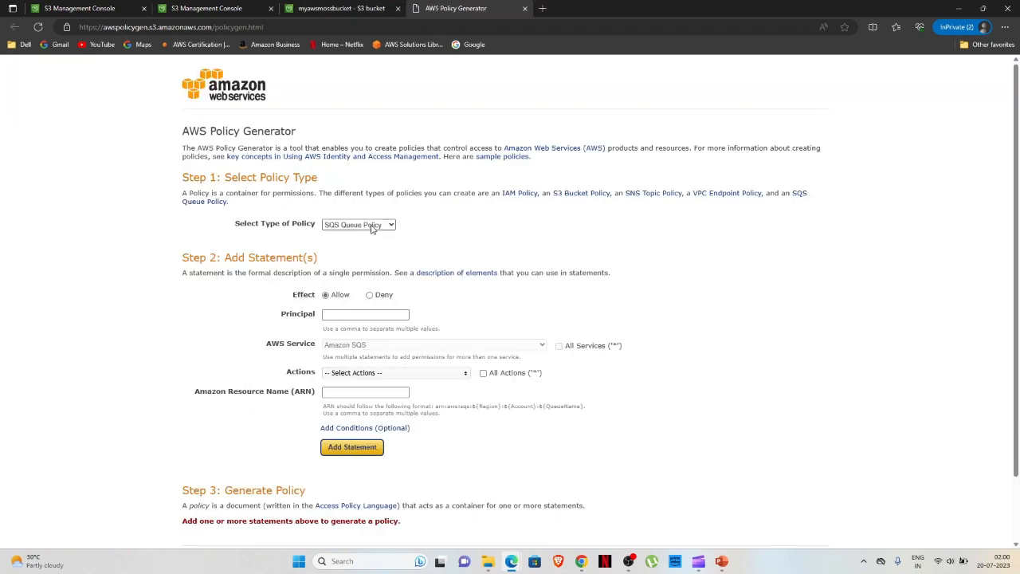
left_click(370, 227)
left_click(351, 246)
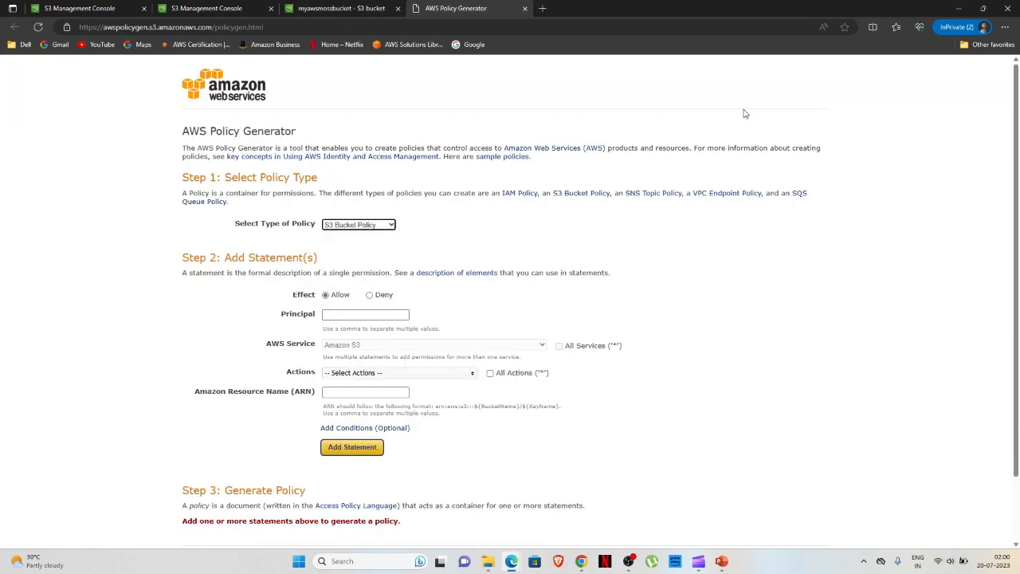
Step: Set the principal of the Allow statement to *
left_click(1005, 27)
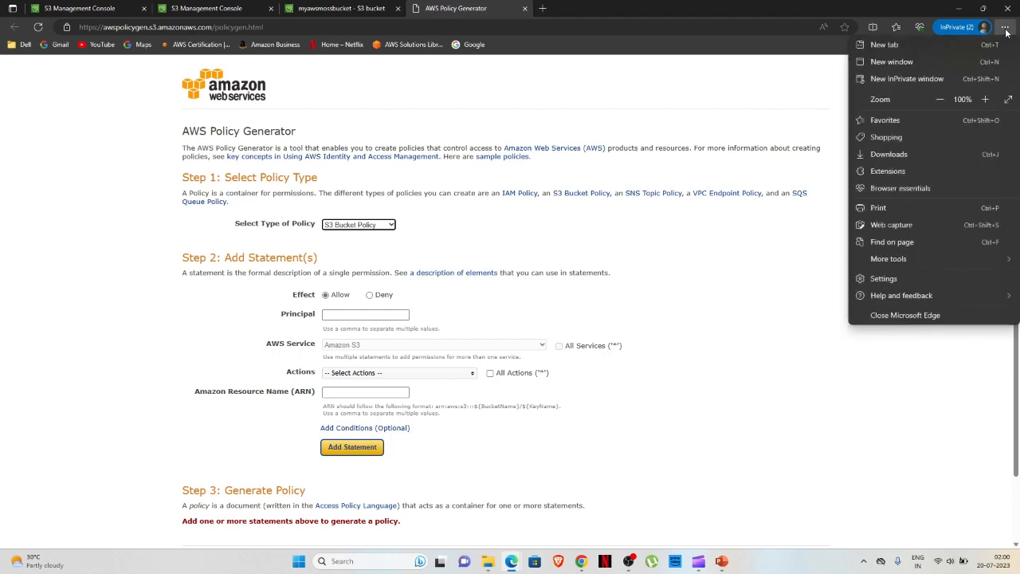
left_click(990, 104)
left_click(990, 103)
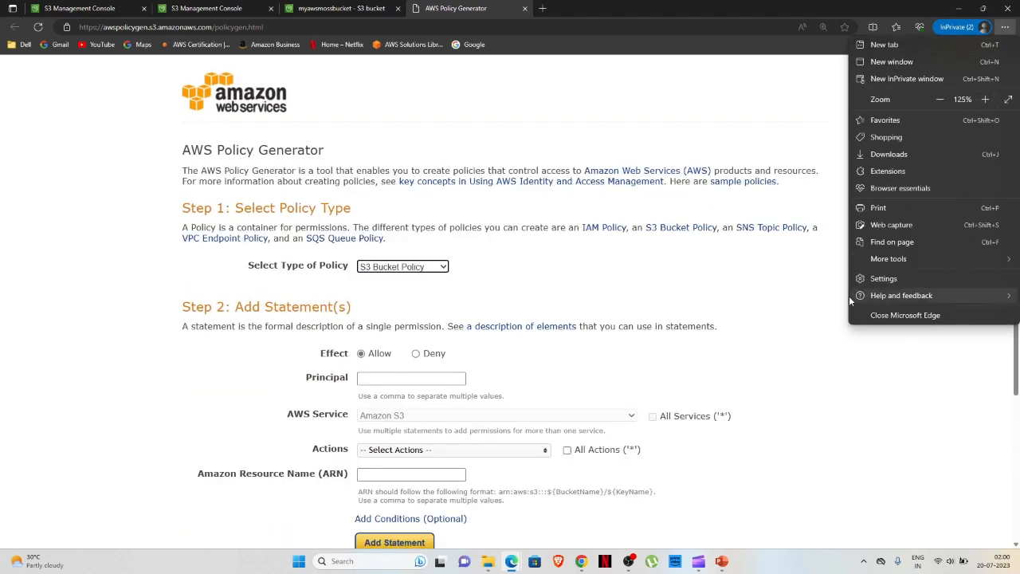
left_click(838, 359)
scroll(598, 323, "down", 1)
left_click(438, 304)
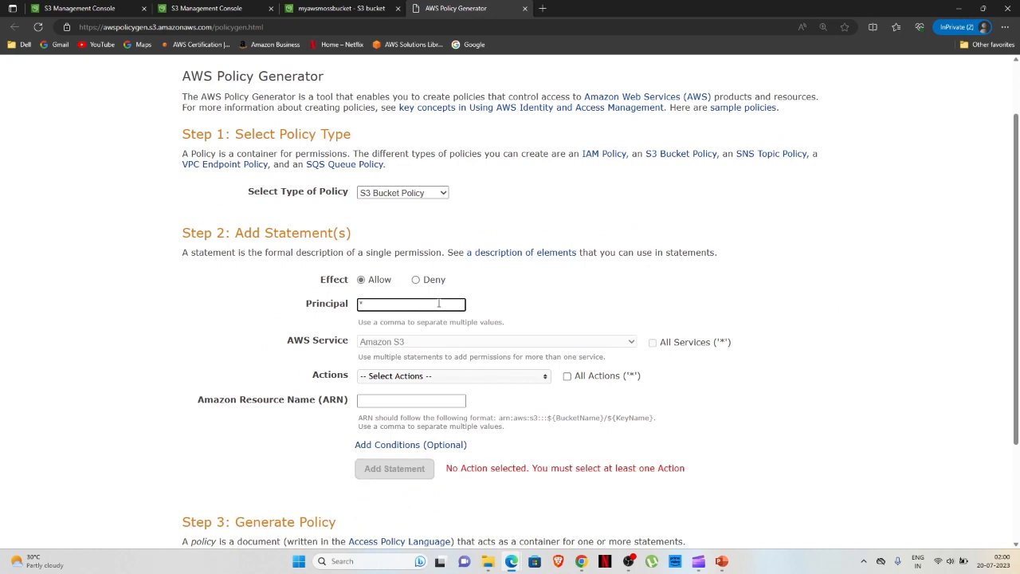
Step: Select GetObject as the only action of the Allow statement
left_click(434, 377)
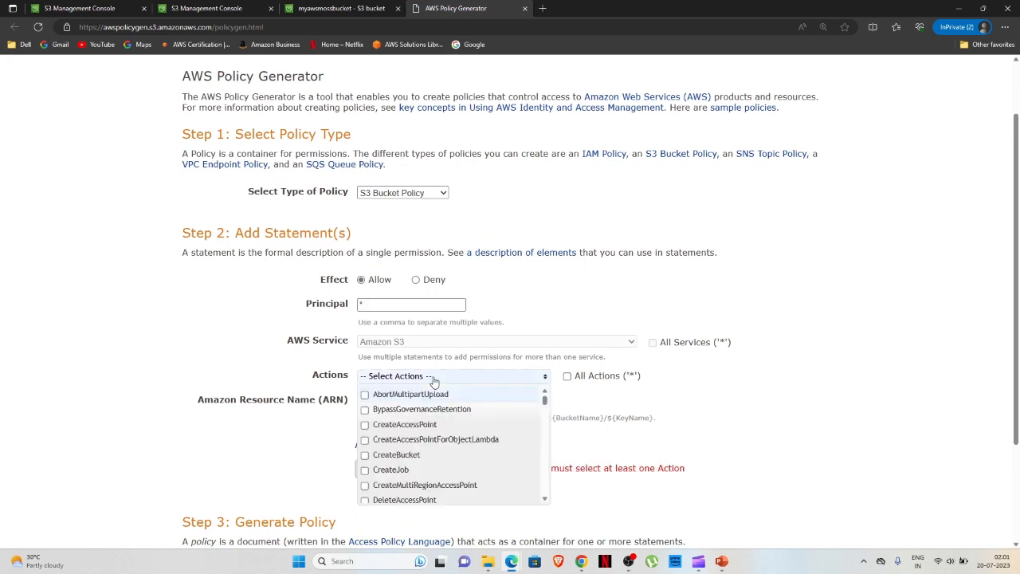
scroll(452, 406, "down", 3)
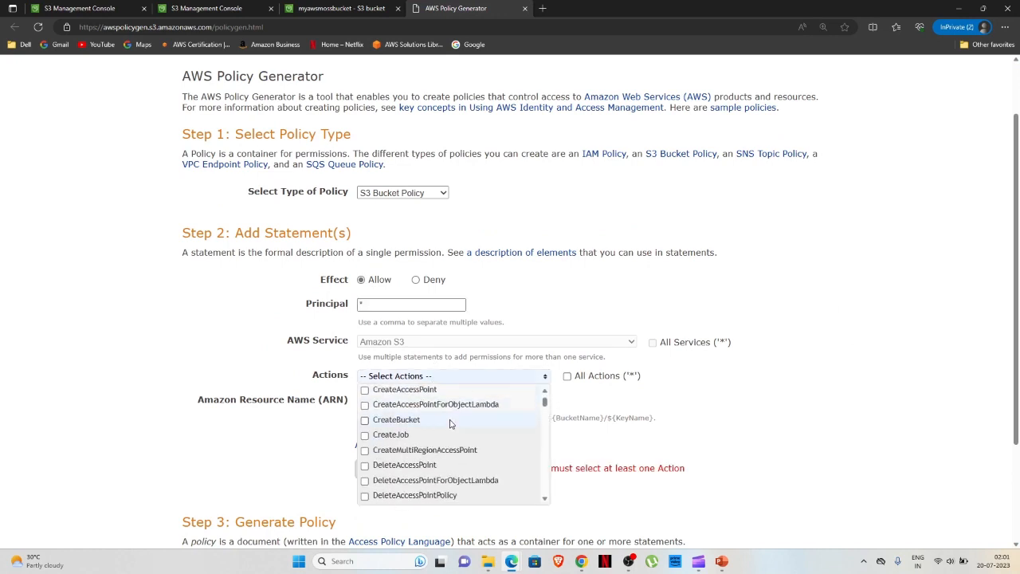
scroll(451, 424, "down", 5)
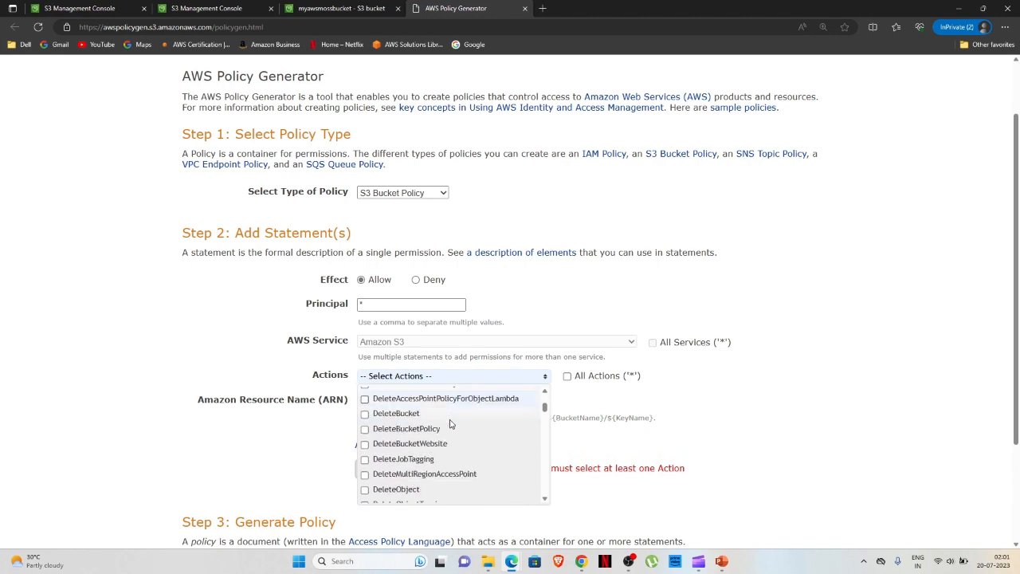
scroll(450, 424, "down", 5)
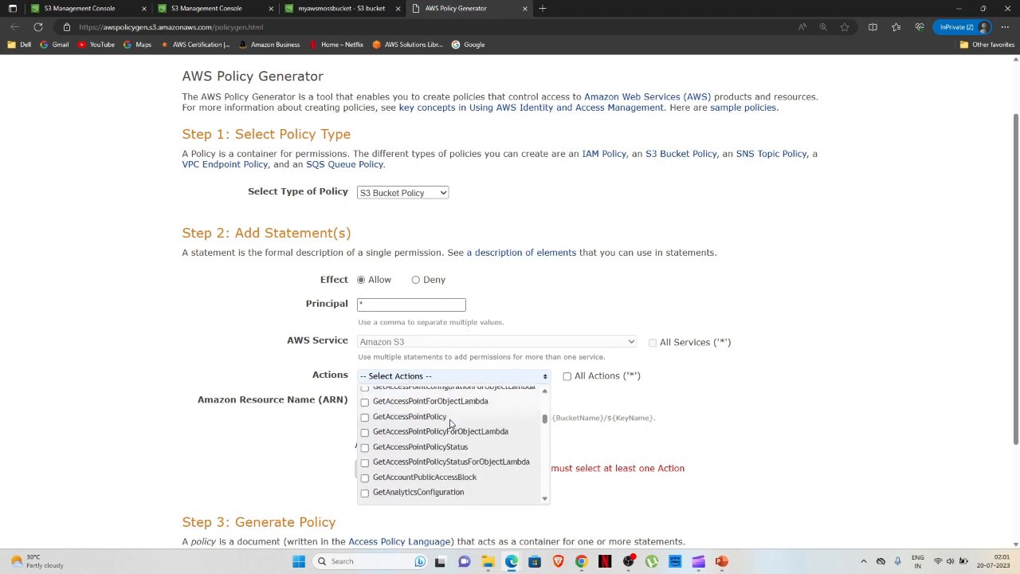
scroll(450, 424, "down", 5)
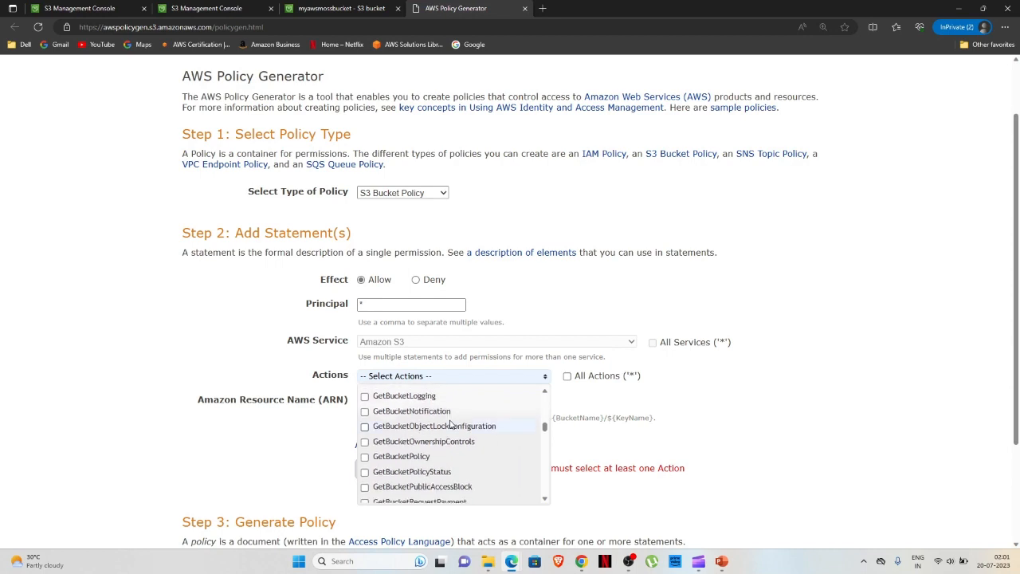
scroll(451, 424, "down", 5)
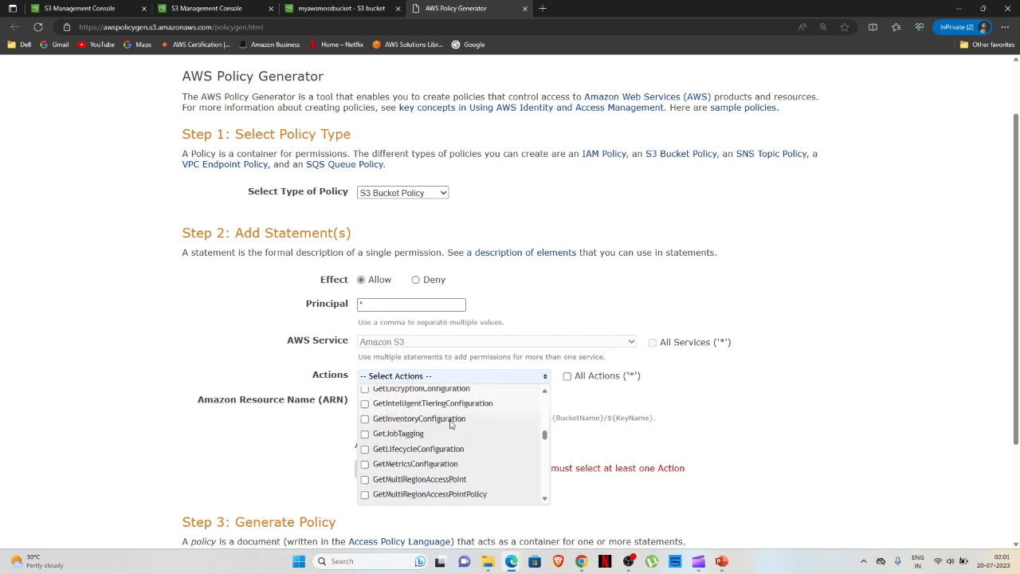
scroll(450, 424, "down", 1)
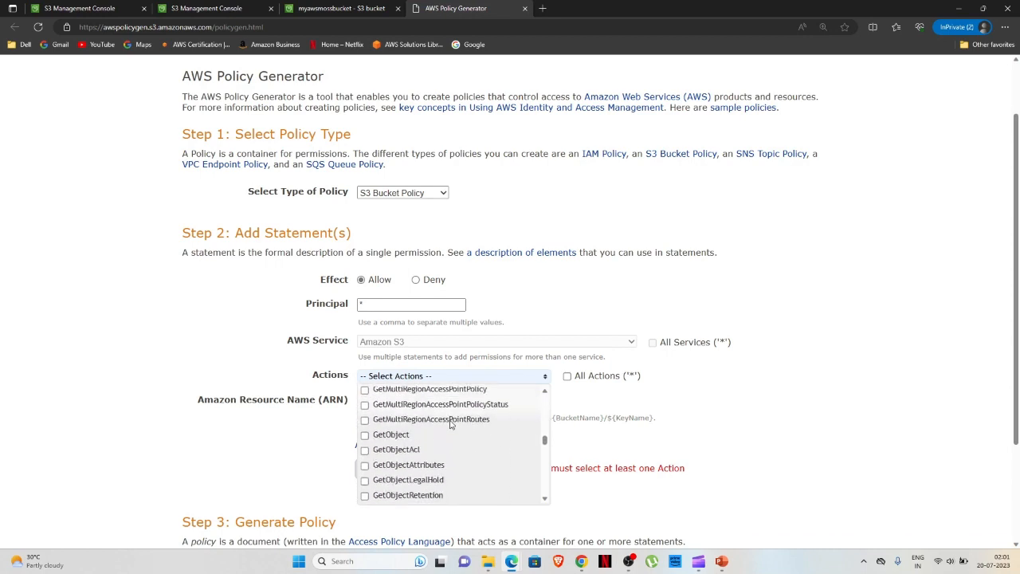
left_click(365, 436)
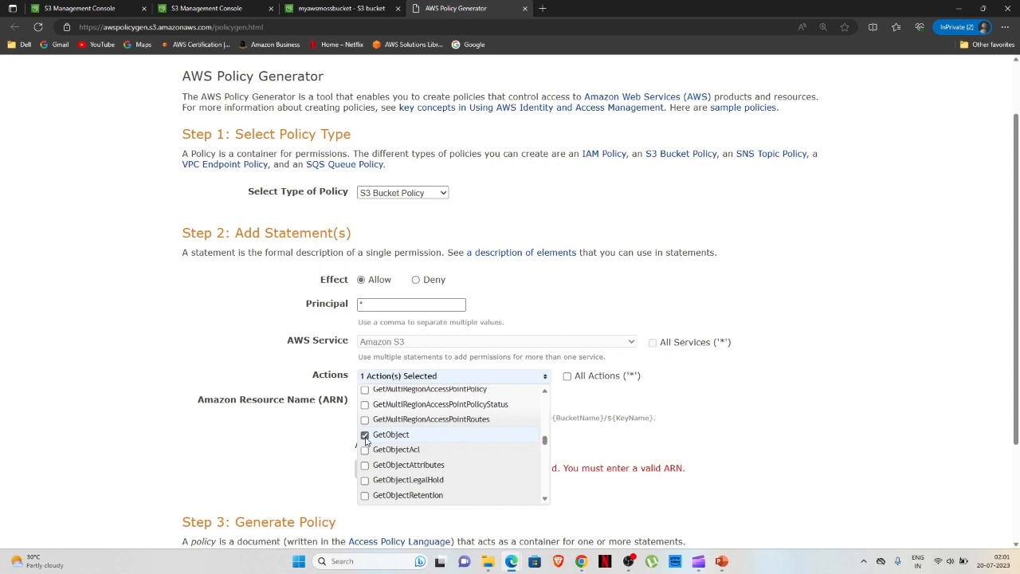
left_click(622, 452)
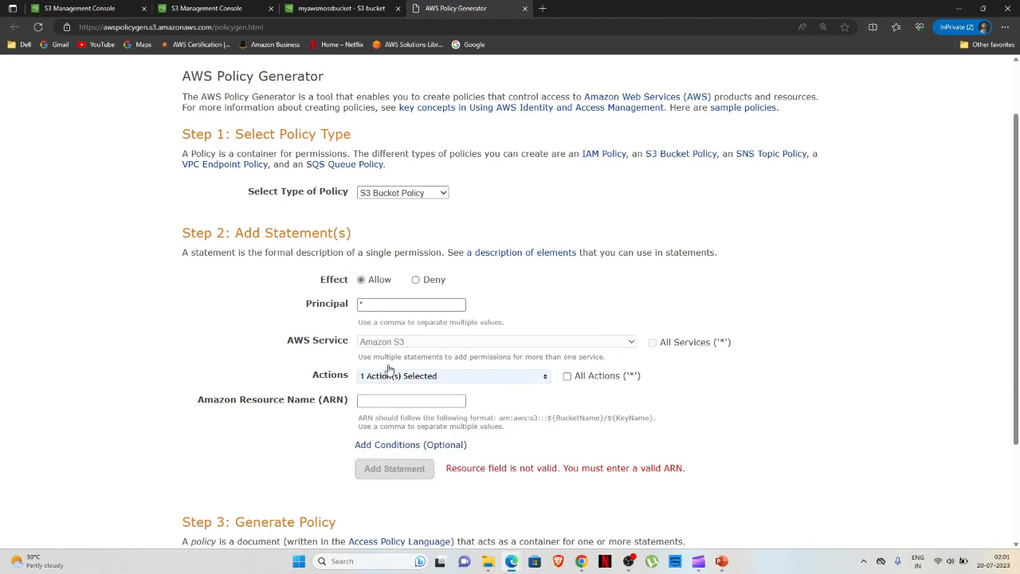
Step: Copy the ARN of Untitled1.png from its object properties and paste it as the statement's Amazon Resource Name
left_click(342, 9)
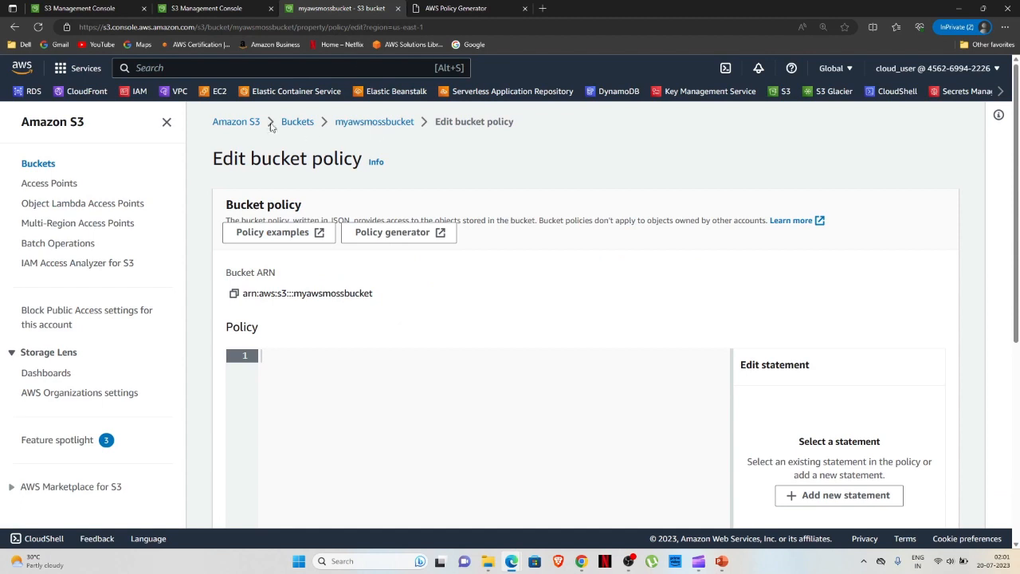
left_click(226, 7)
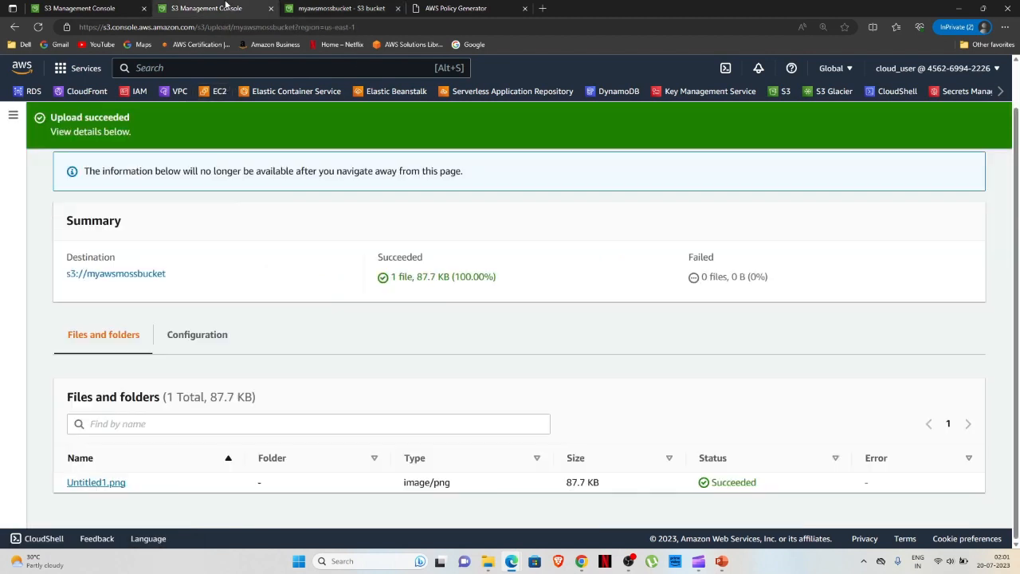
left_click(106, 483)
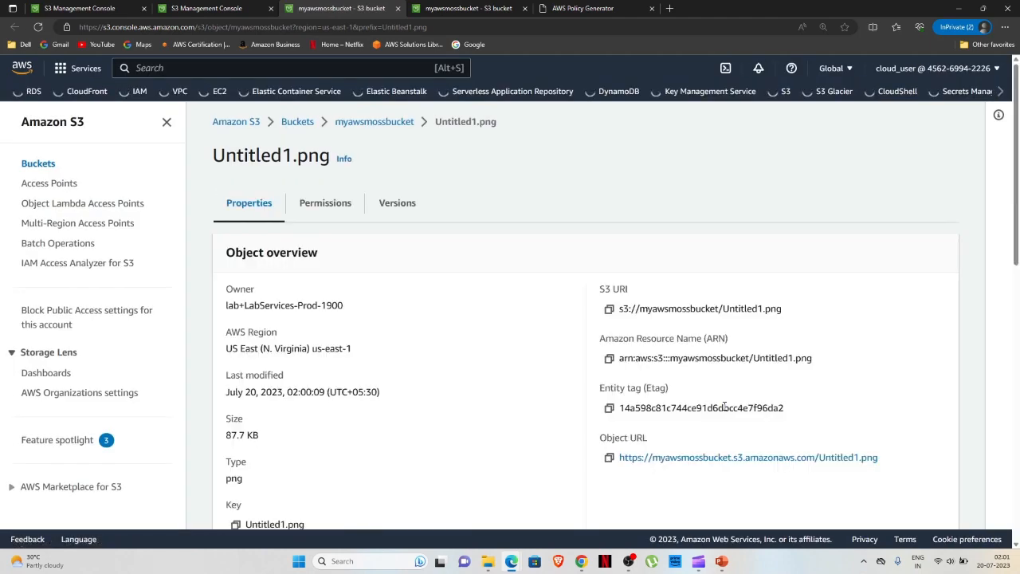
left_click(609, 360)
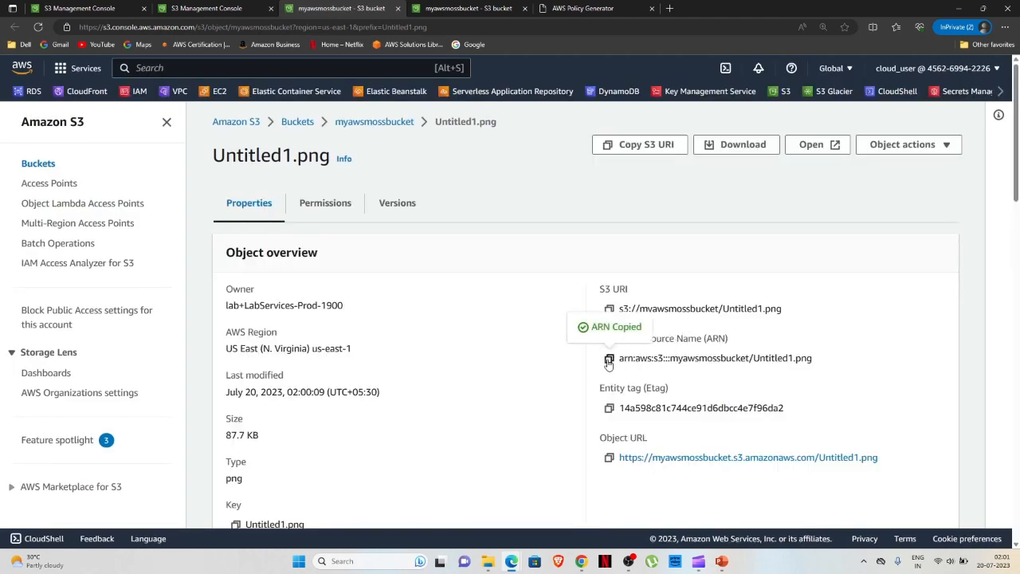
left_click(583, 8)
left_click(386, 402)
key("ctrl+v")
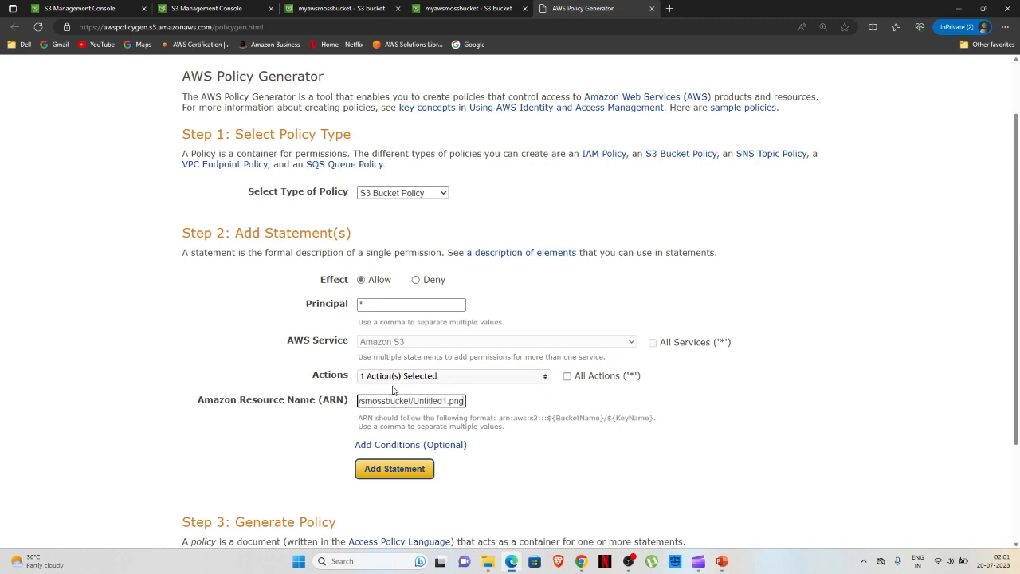
Step: Add the statement to generate the policy, and copy the complete JSON text
left_click(403, 469)
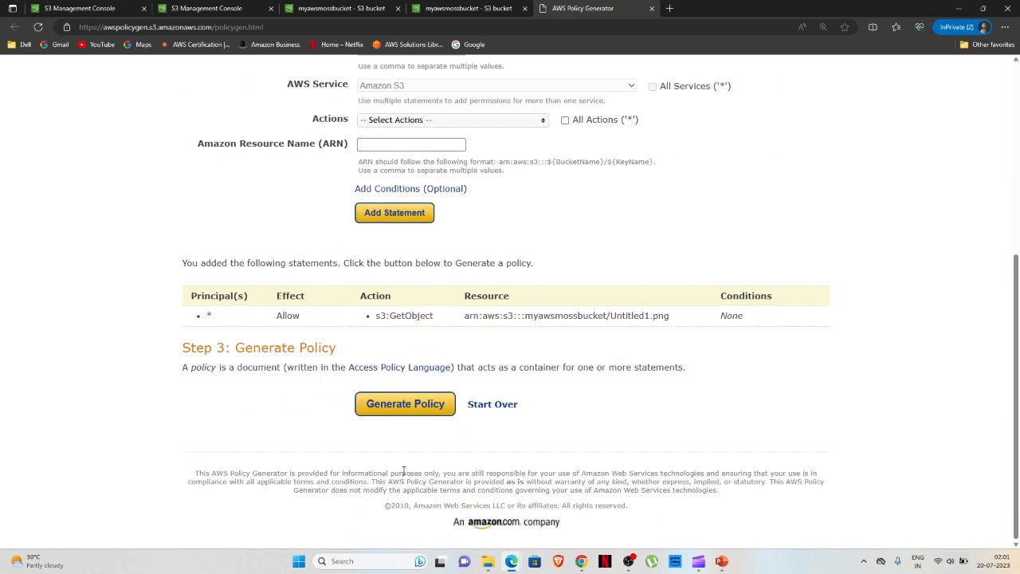
left_click(417, 411)
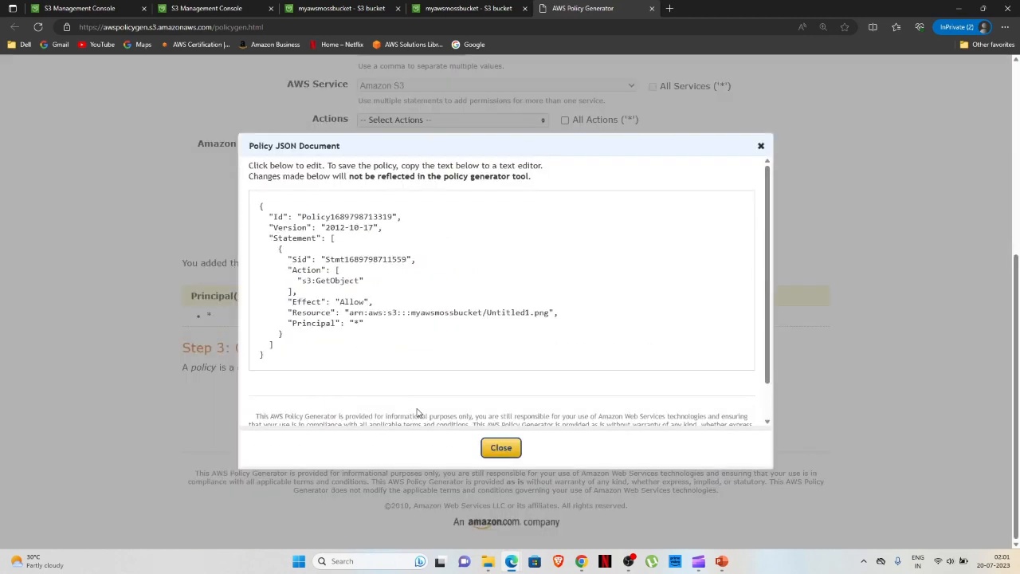
left_click_drag(284, 360, 252, 211)
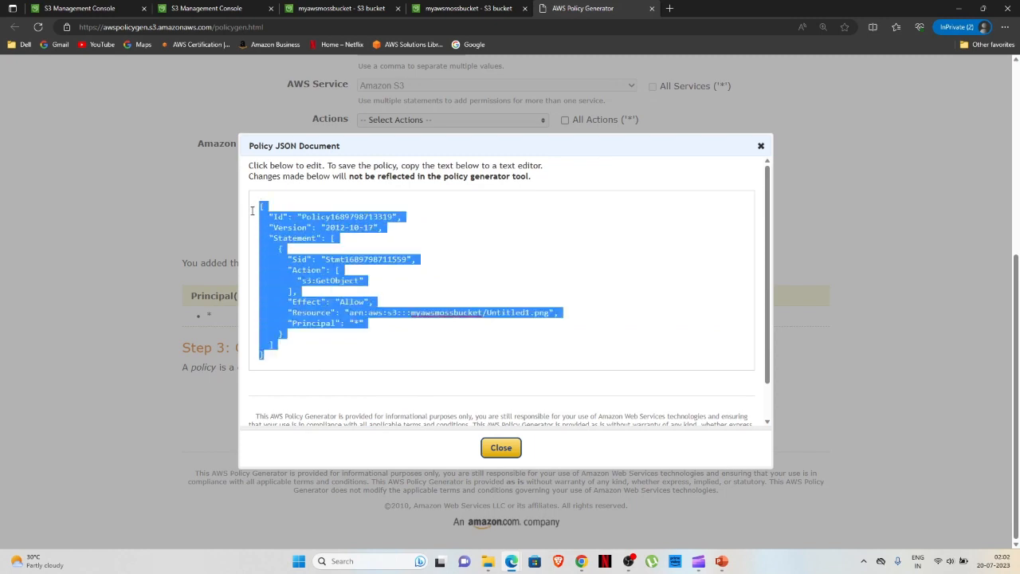
Step: Return to the bucket policy editor of myawsmossbucket and paste the generated JSON into the empty policy
key("alt+Tab")
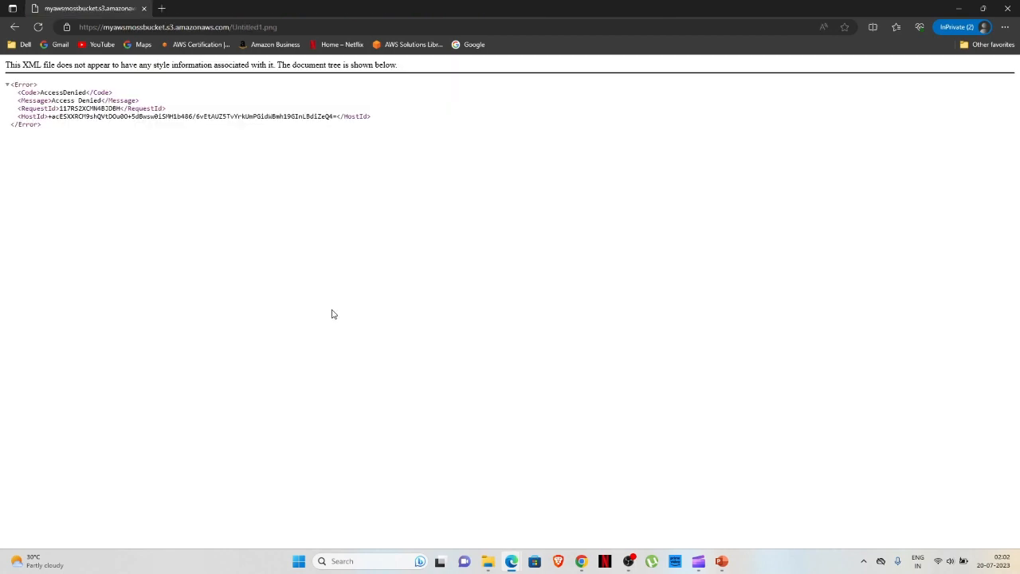
key("alt+Tab")
key("alt+Tab")
key("alt+Tab")
mouse_move(511, 561)
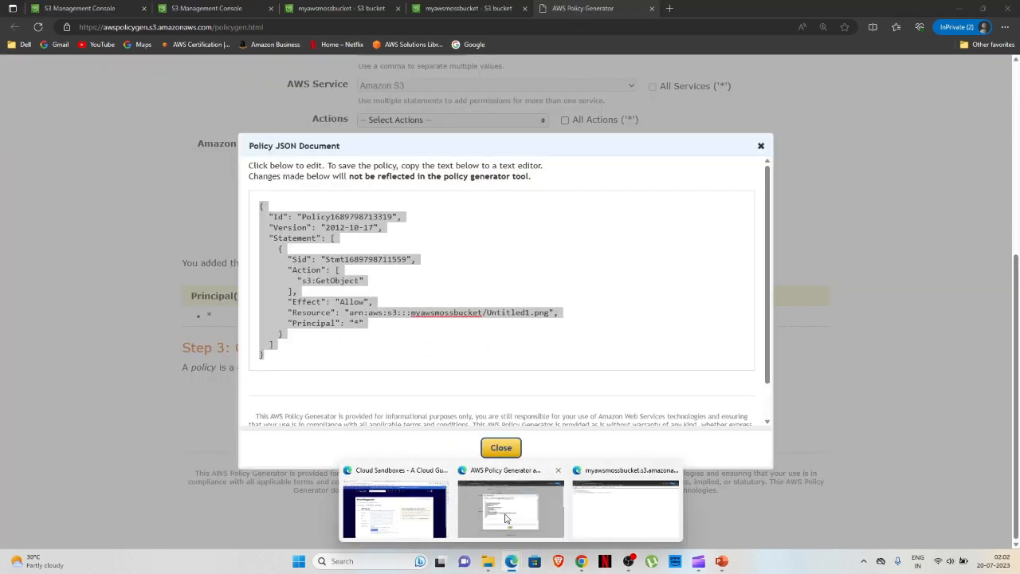
left_click(505, 518)
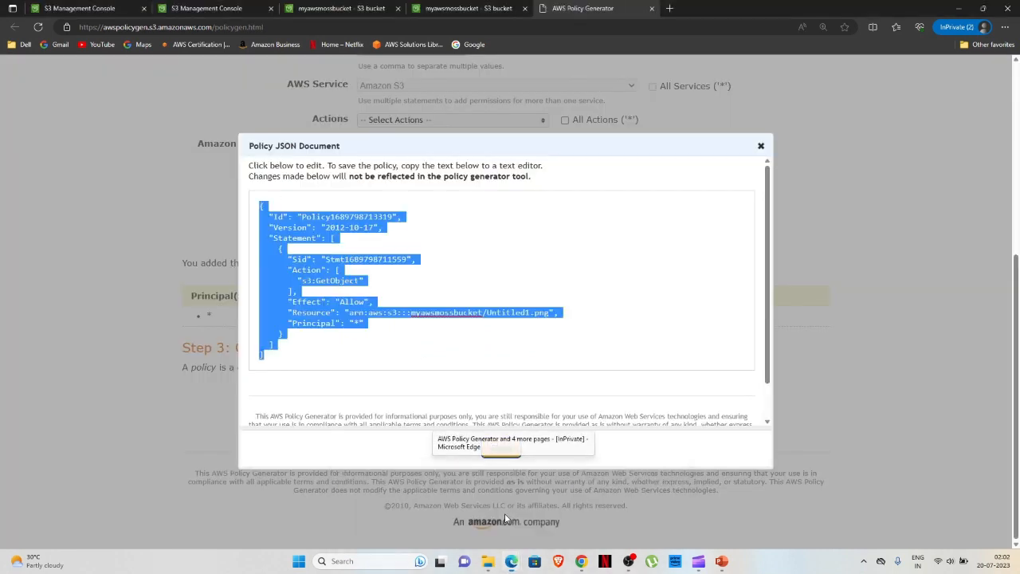
left_click(441, 8)
left_click(277, 384)
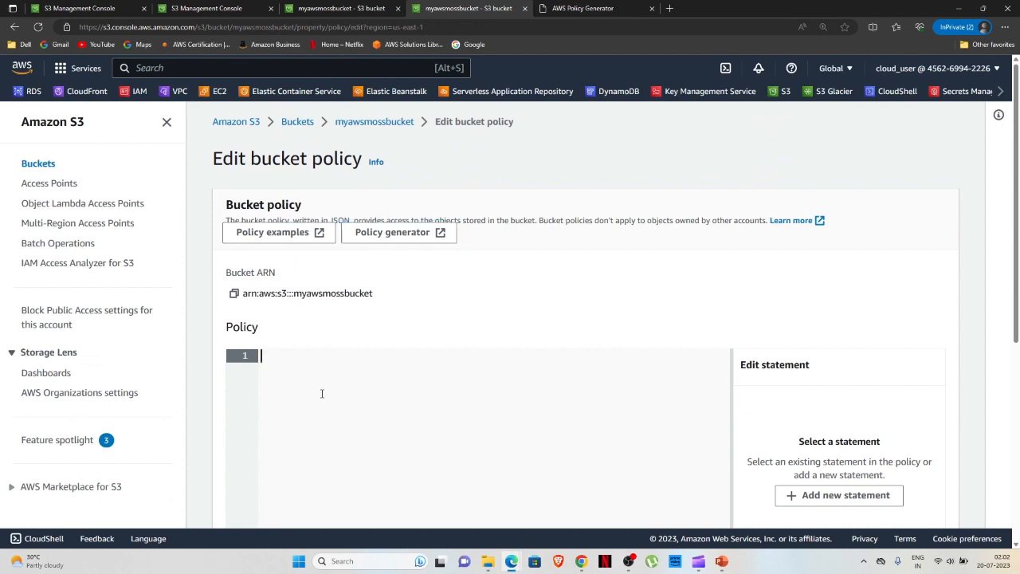
key("ctrl+v")
scroll(465, 362, "down", 3)
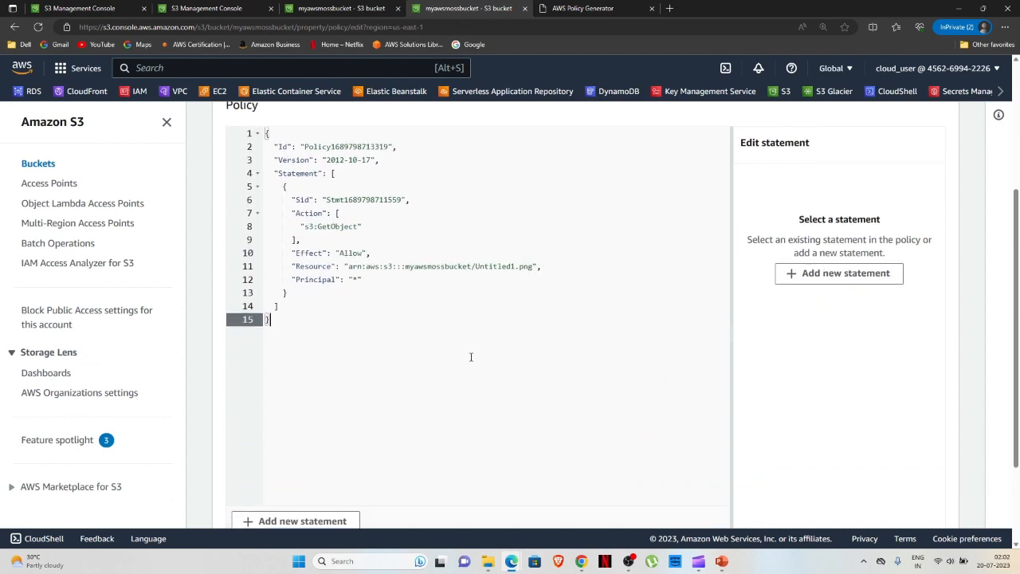
Step: Append /* to the resource ARN ending in Untitled1.png and save the bucket policy changes
left_click(533, 267)
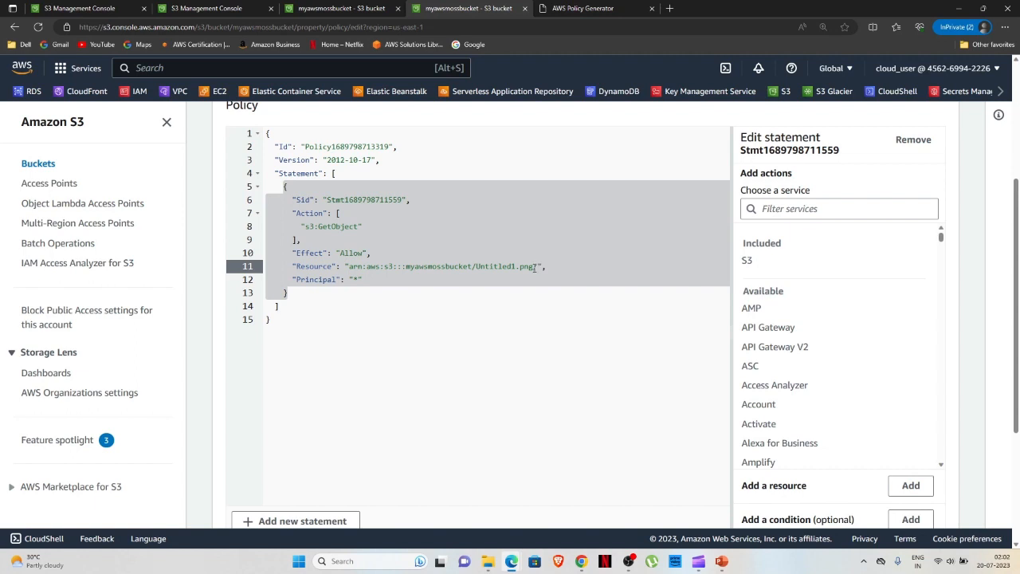
type("/*")
left_click(535, 376)
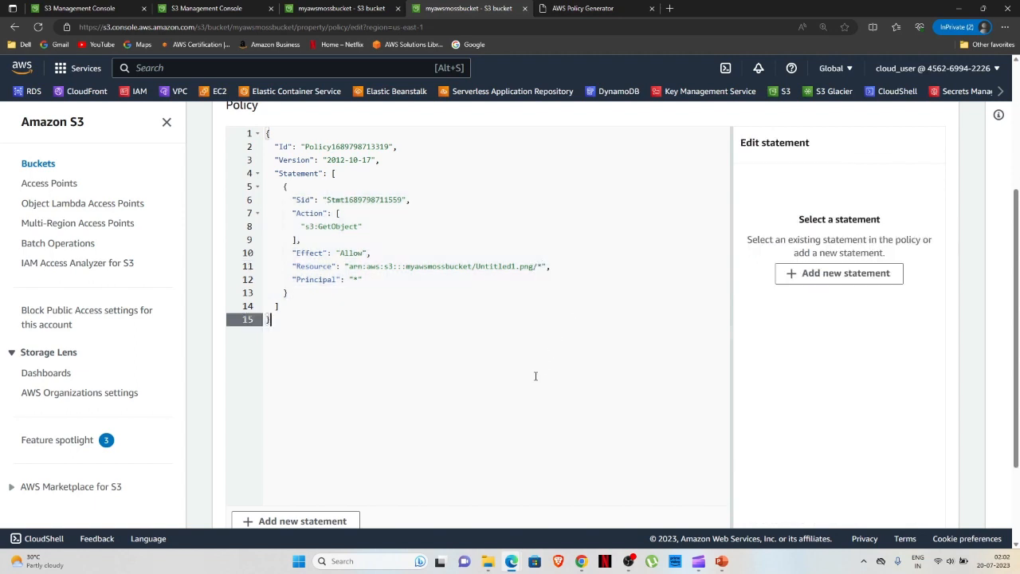
scroll(534, 375, "down", 3)
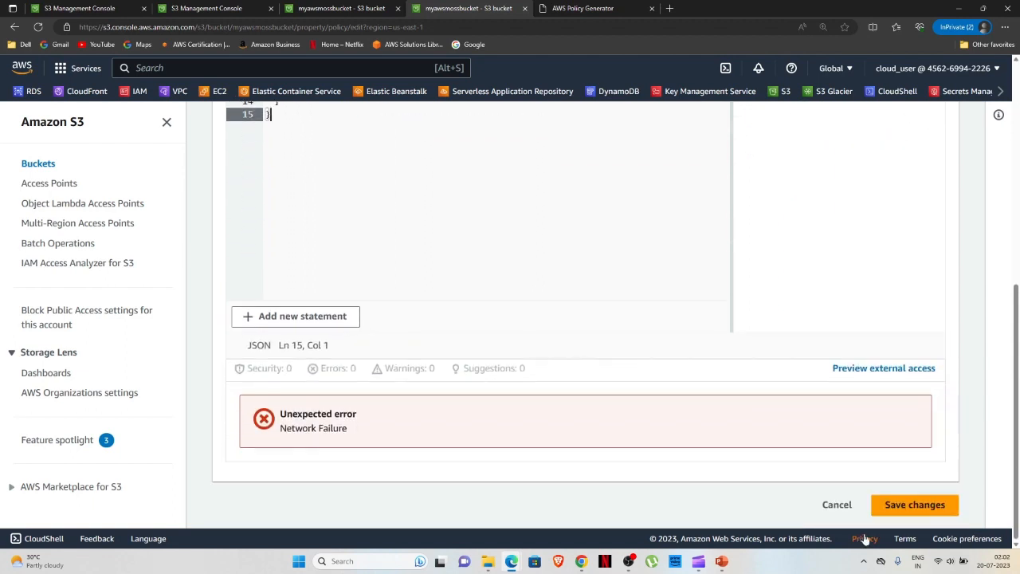
left_click(899, 505)
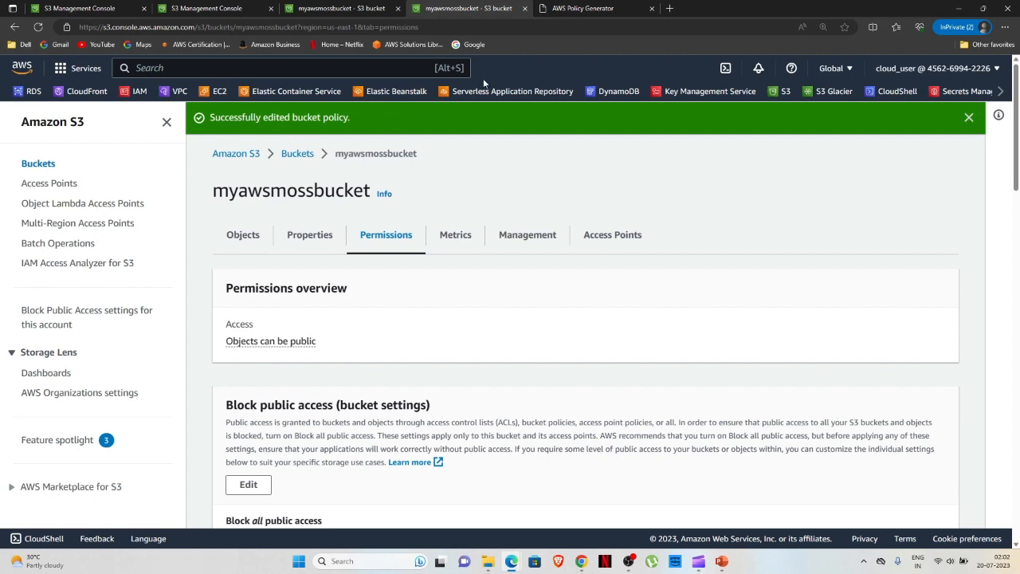
Step: Reload the Untitled1.png object URL in the separate InPrivate window to test public access
mouse_move(514, 567)
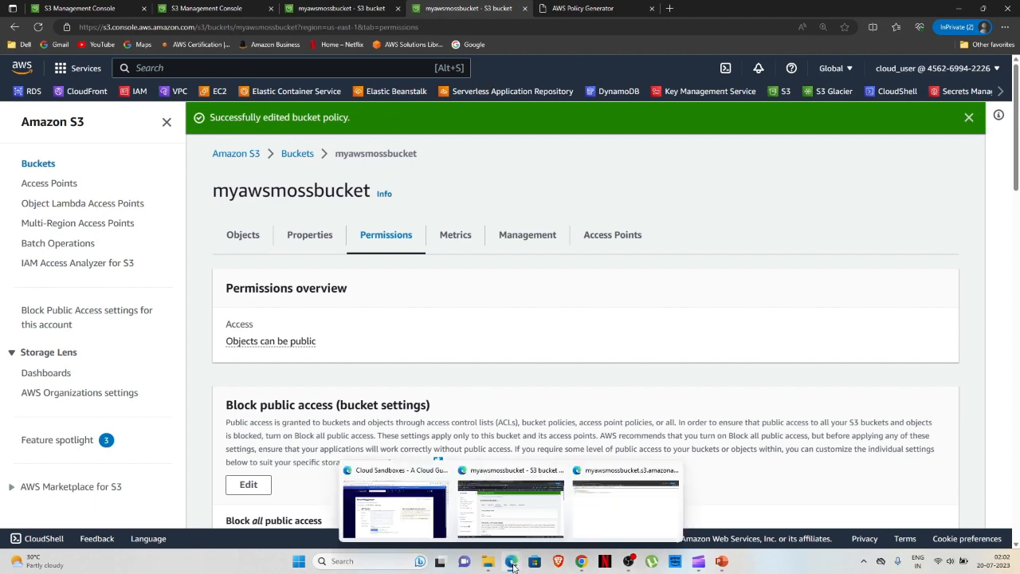
left_click(625, 502)
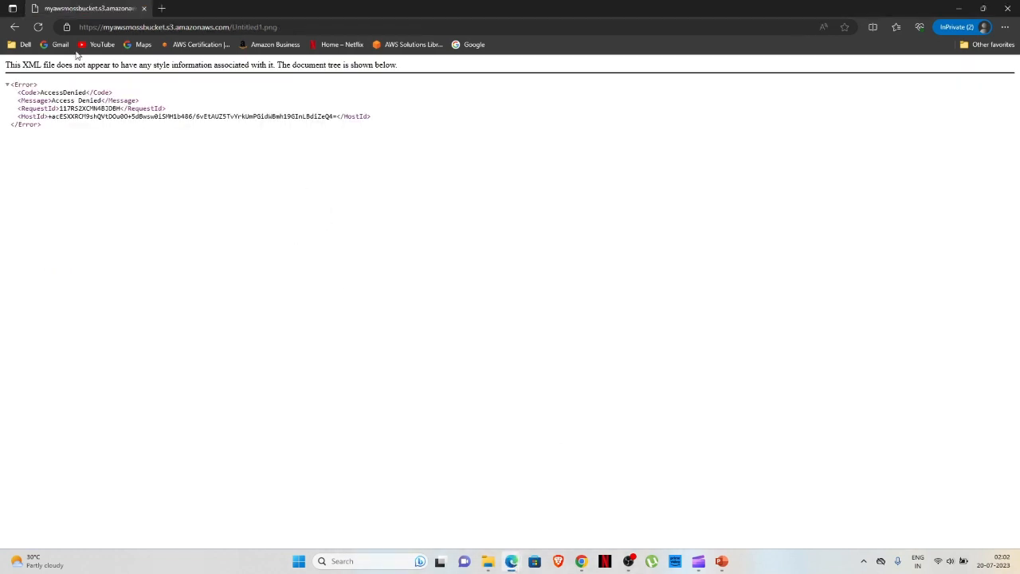
left_click(37, 27)
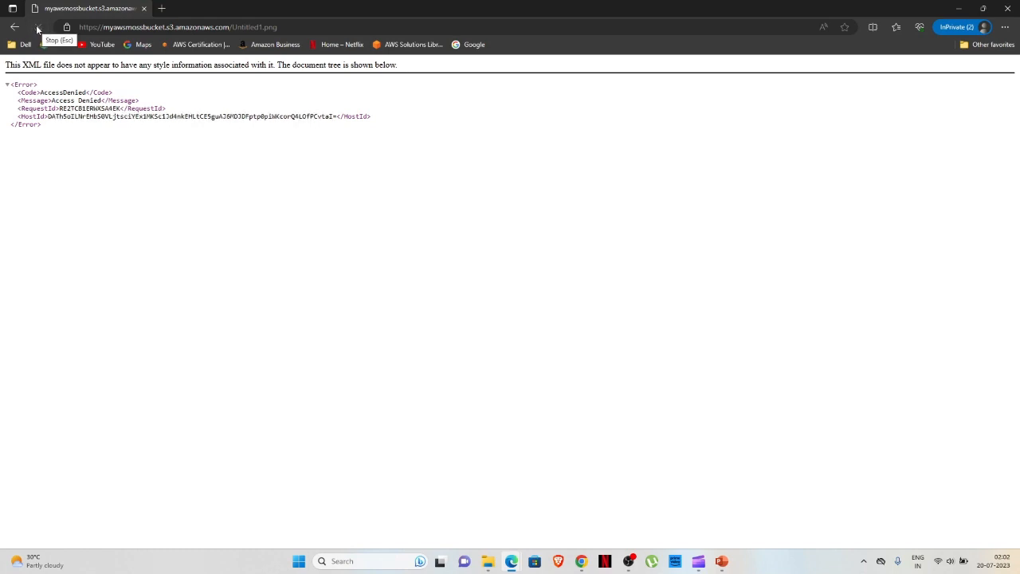
left_click(42, 31)
Step: Copy the object URL of Untitled1.png from its S3 properties and open it in a new InPrivate window to test public access
key("alt+Tab")
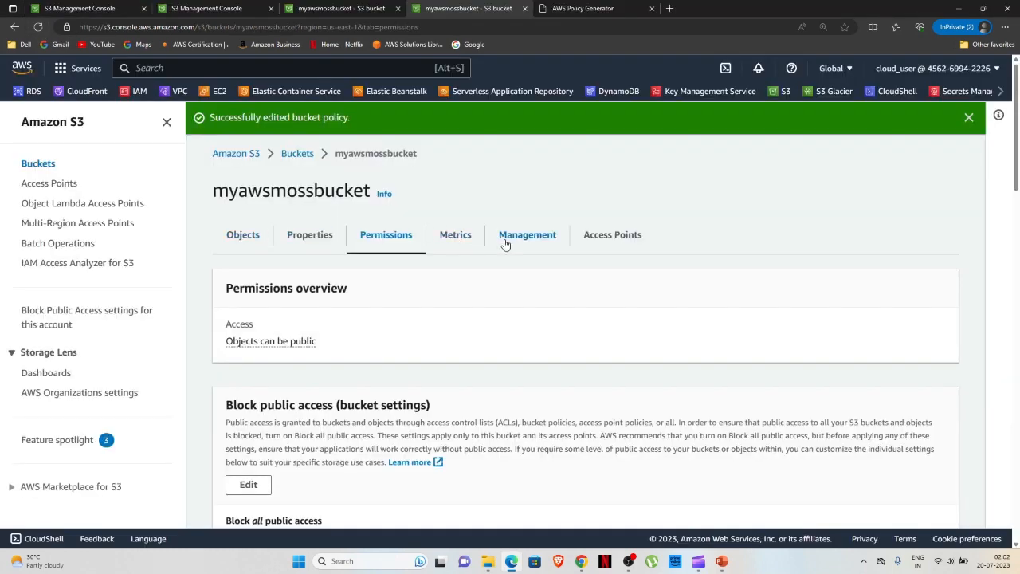
scroll(505, 242, "down", 8)
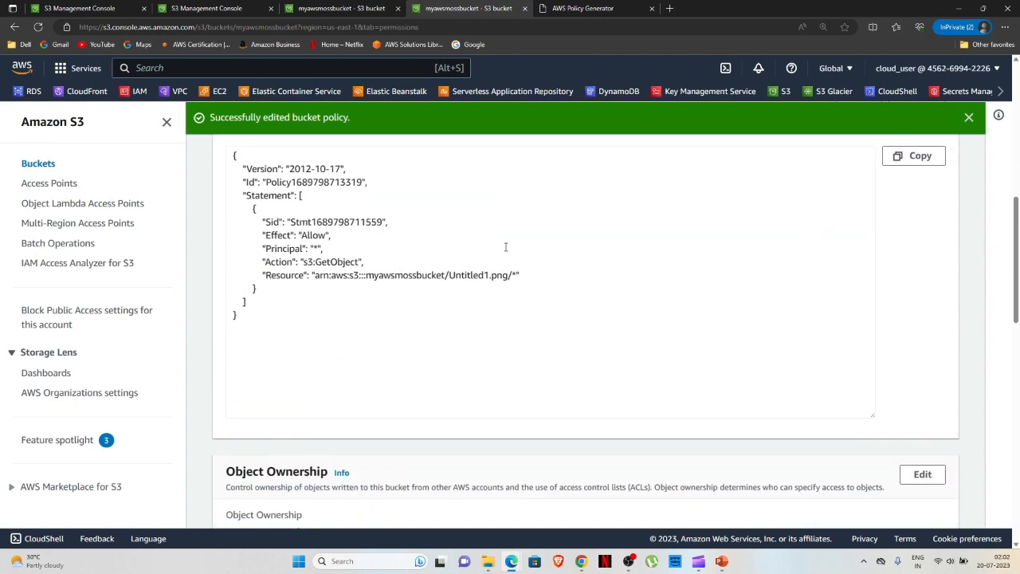
scroll(506, 247, "down", 7)
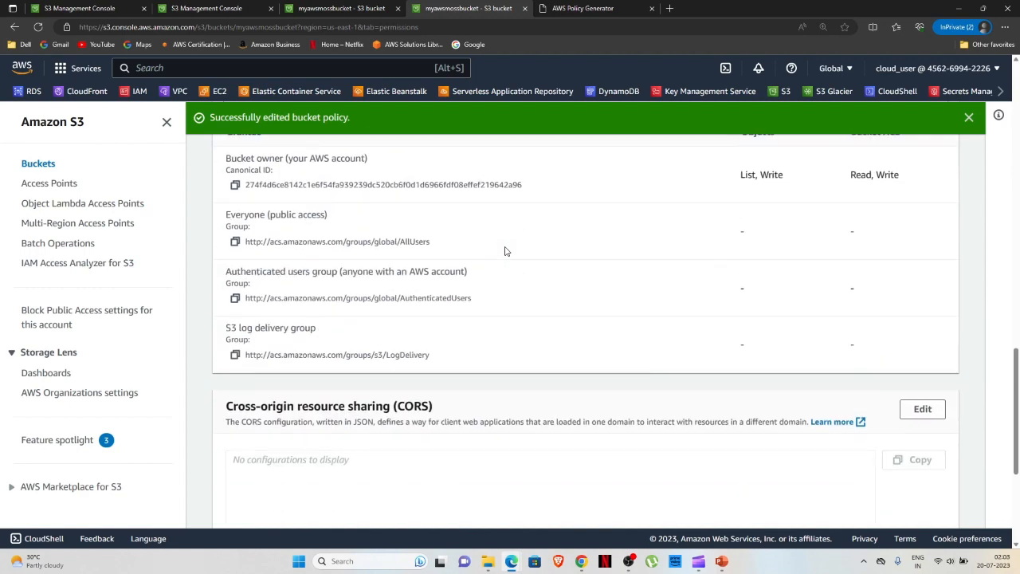
scroll(506, 249, "up", 15)
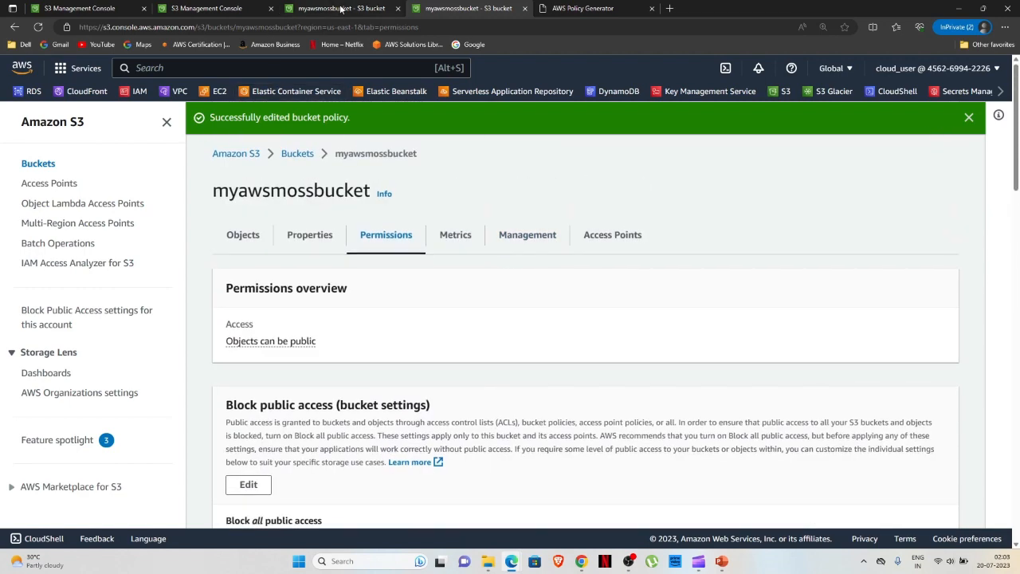
left_click(342, 8)
left_click(609, 458)
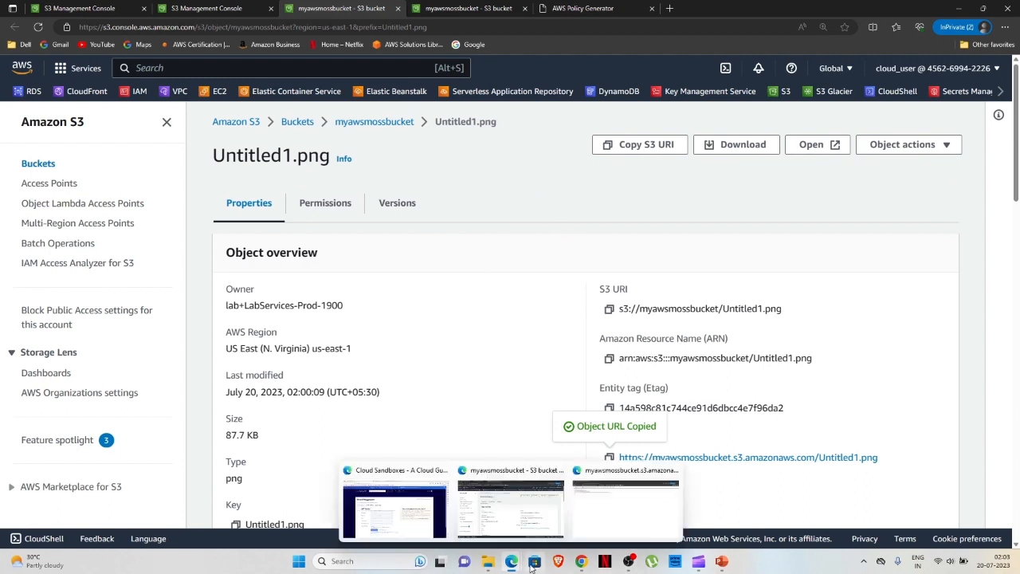
right_click(505, 565)
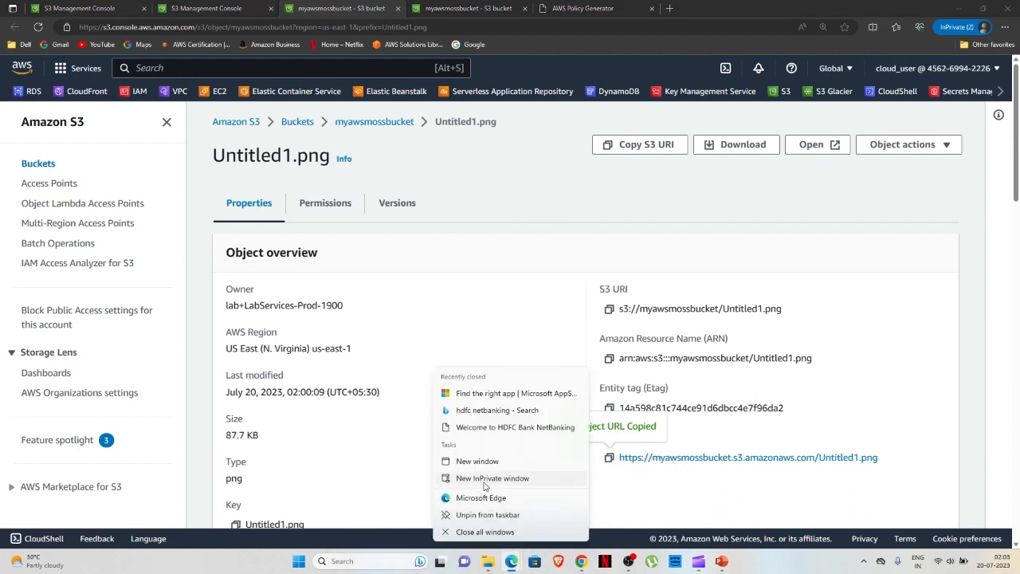
left_click(483, 478)
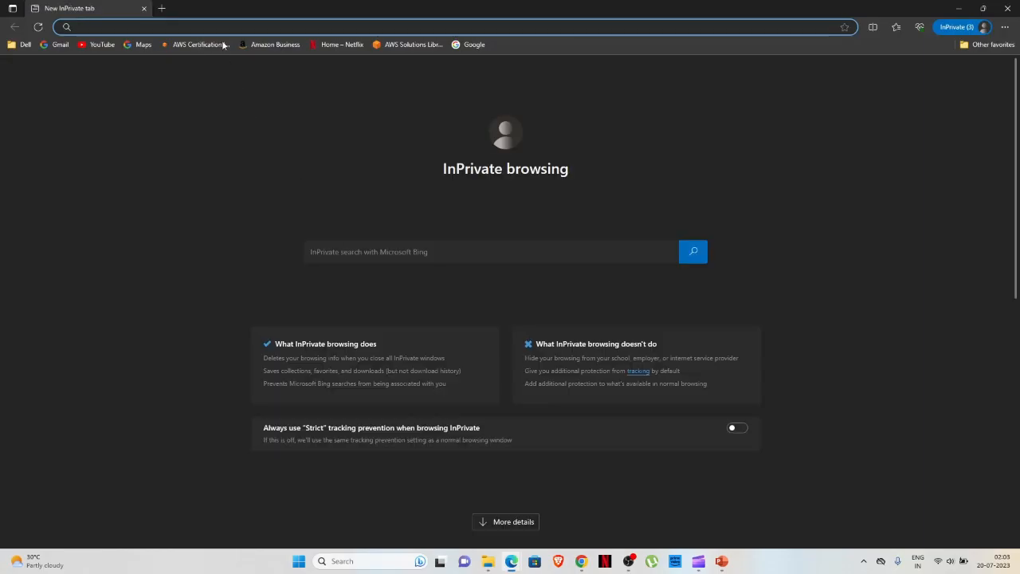
key("ctrl+v")
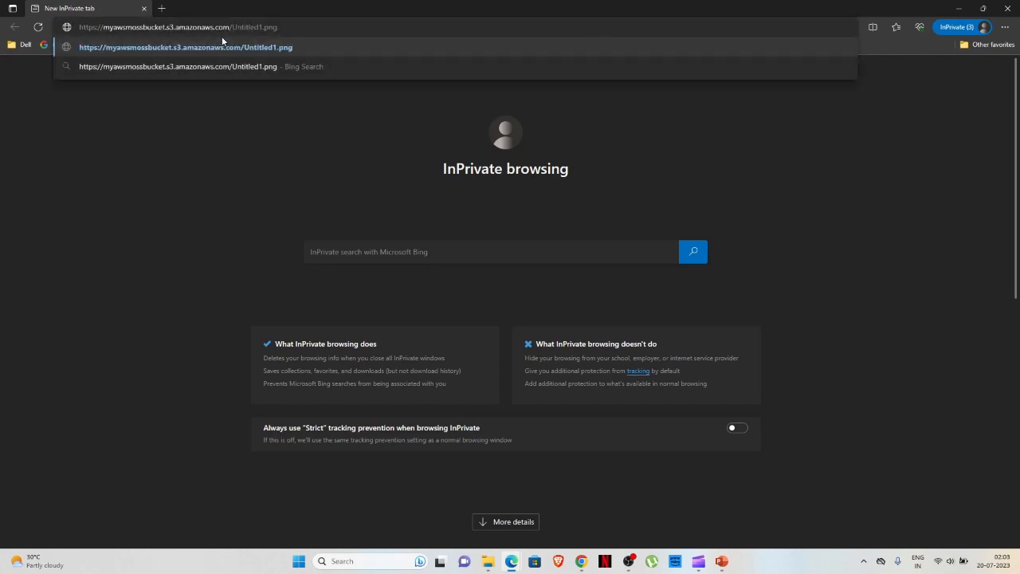
key("Return")
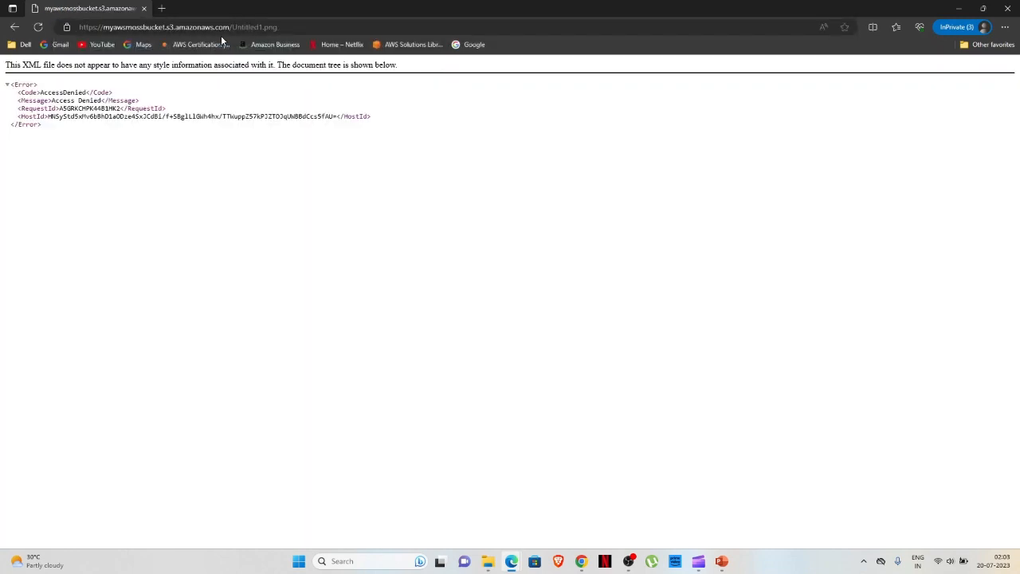
Step: Remove the trailing /* from the Untitled1.png resource ARN in the bucket policy of myawsmossbucket and save the changes
key("alt+Tab")
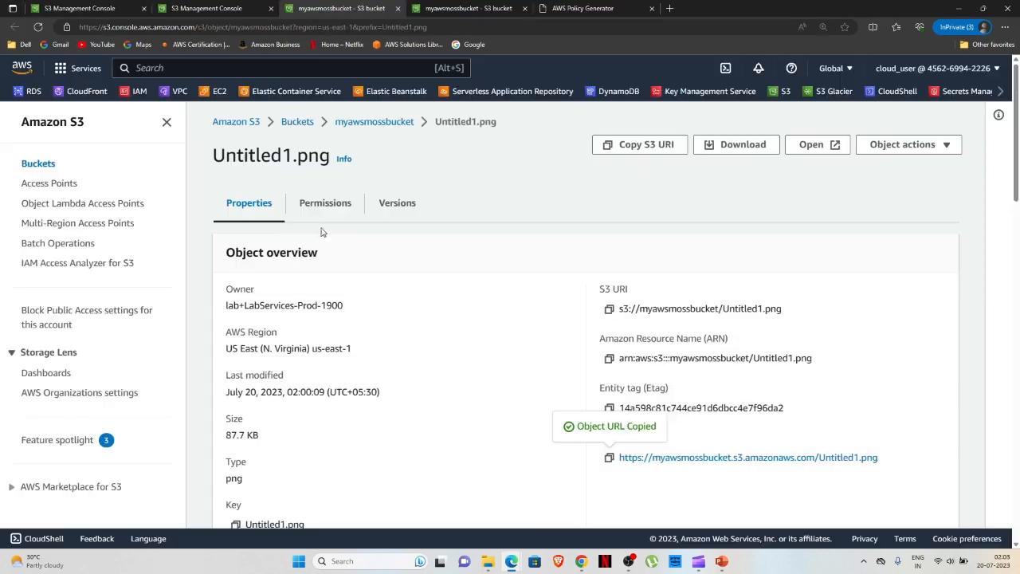
key("ctrl+Tab")
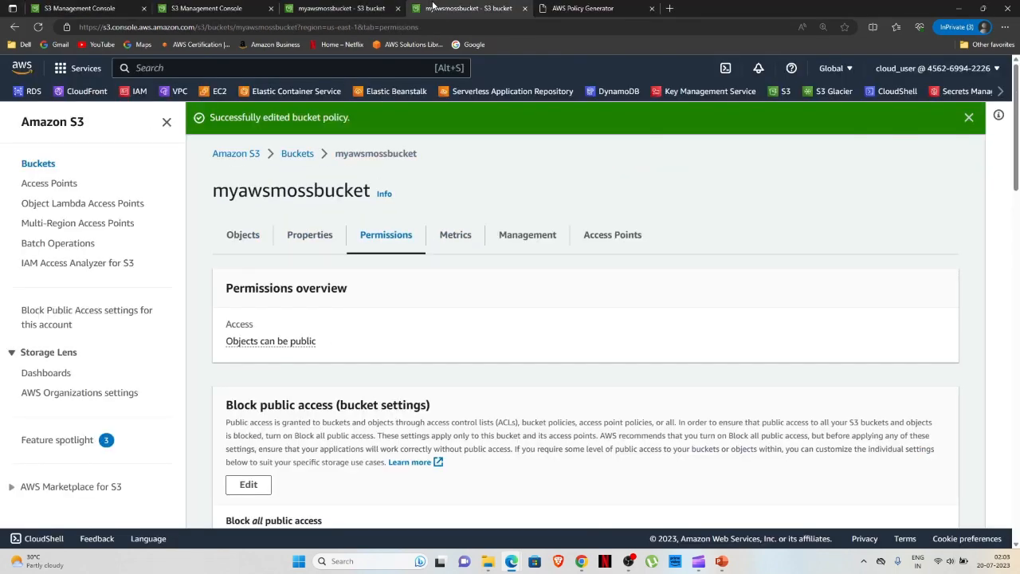
scroll(340, 187, "down", 10)
scroll(314, 236, "up", 4)
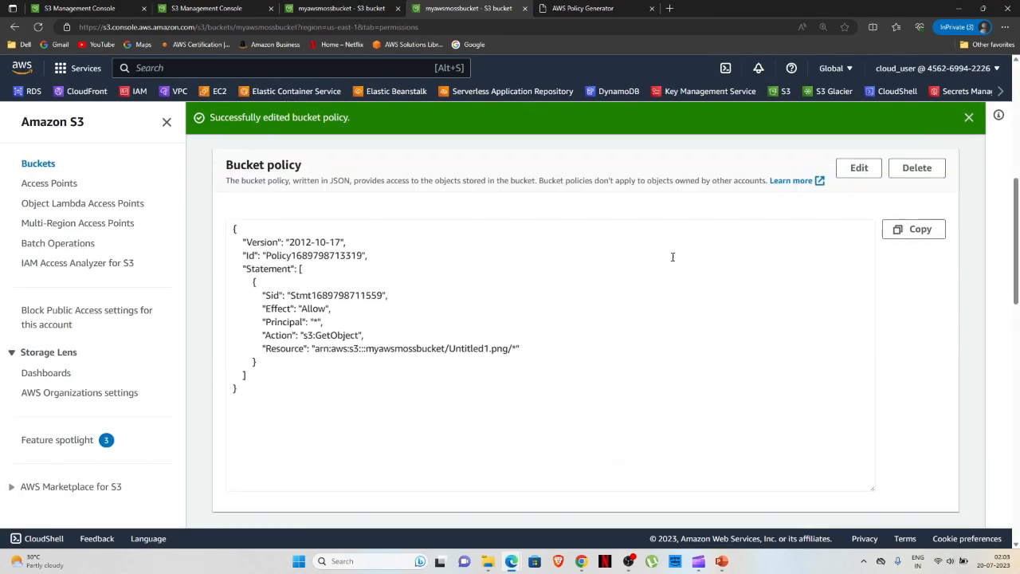
left_click(858, 168)
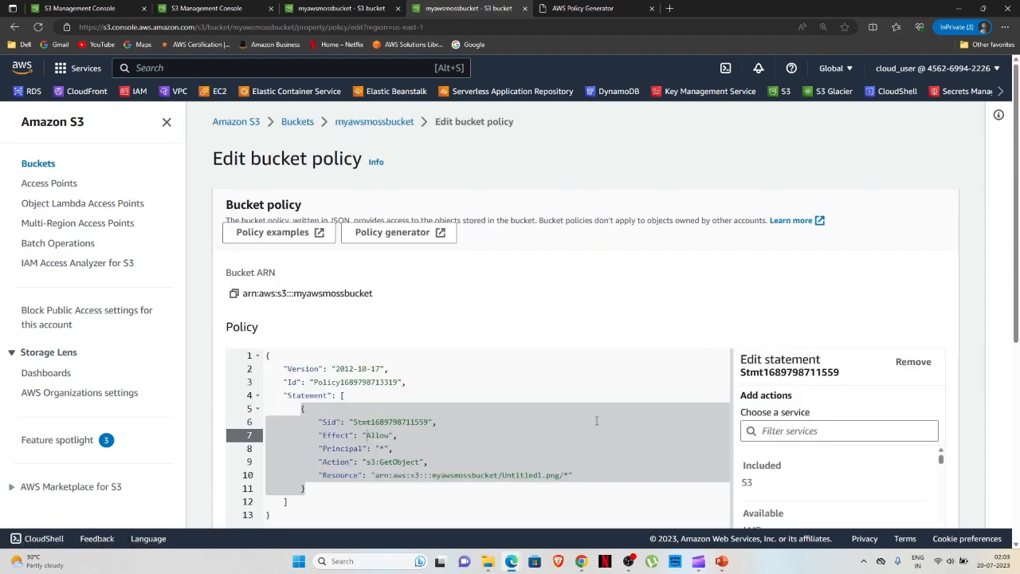
scroll(606, 382, "down", 2)
left_click(569, 401)
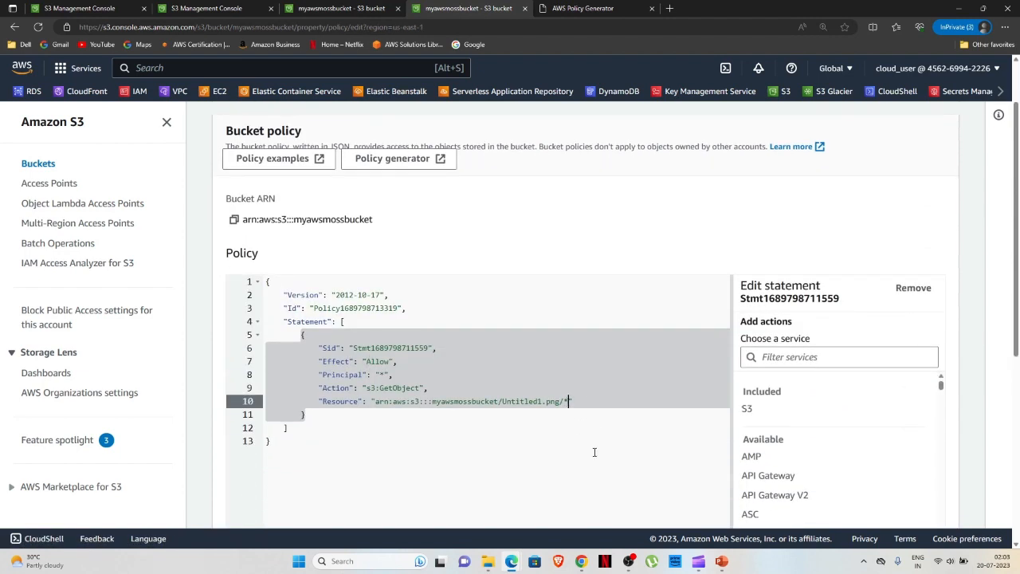
key("BackSpace")
key("BackSpace")
left_click(594, 452)
scroll(595, 457, "down", 3)
left_click(875, 520)
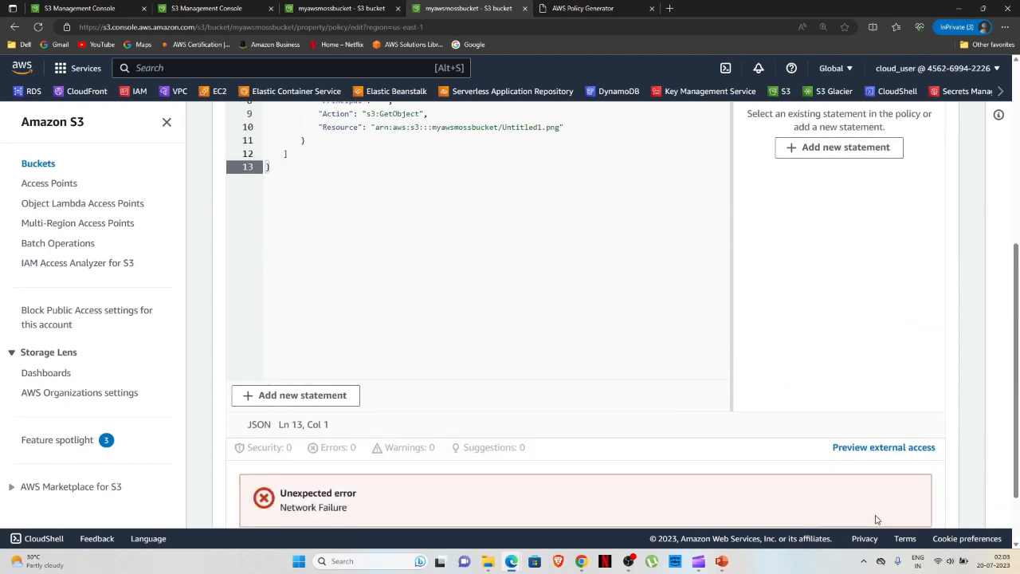
scroll(870, 494, "down", 1)
left_click(893, 508)
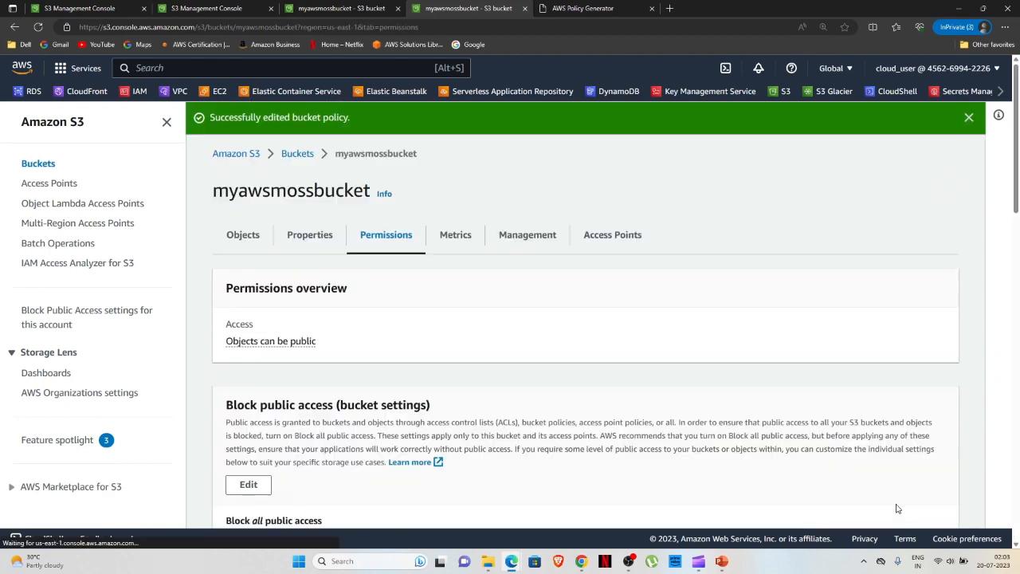
Step: Reload the Untitled1.png object URL in the new InPrivate window to test access under the edited bucket policy
scroll(741, 444, "down", 15)
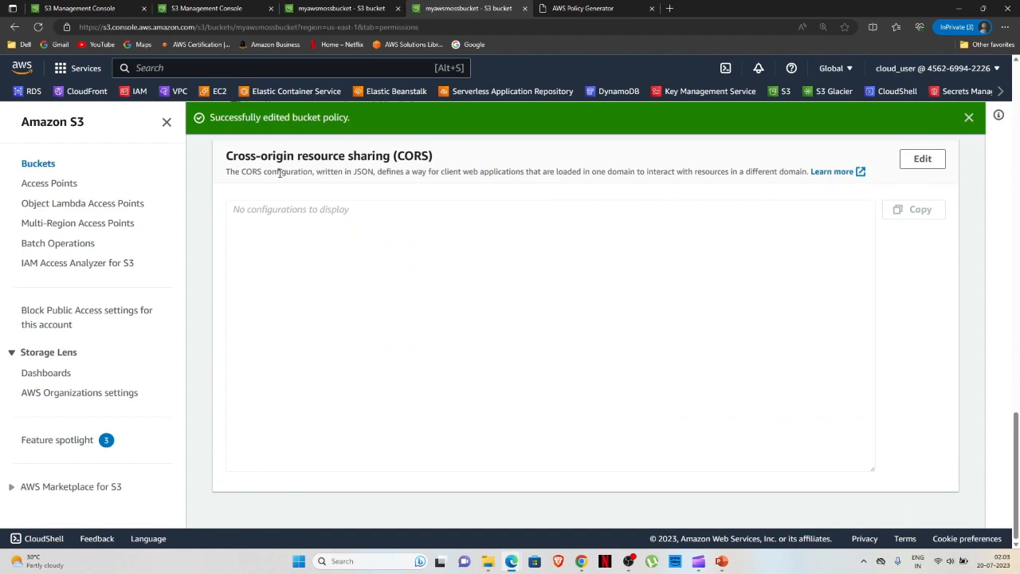
key("alt+Tab")
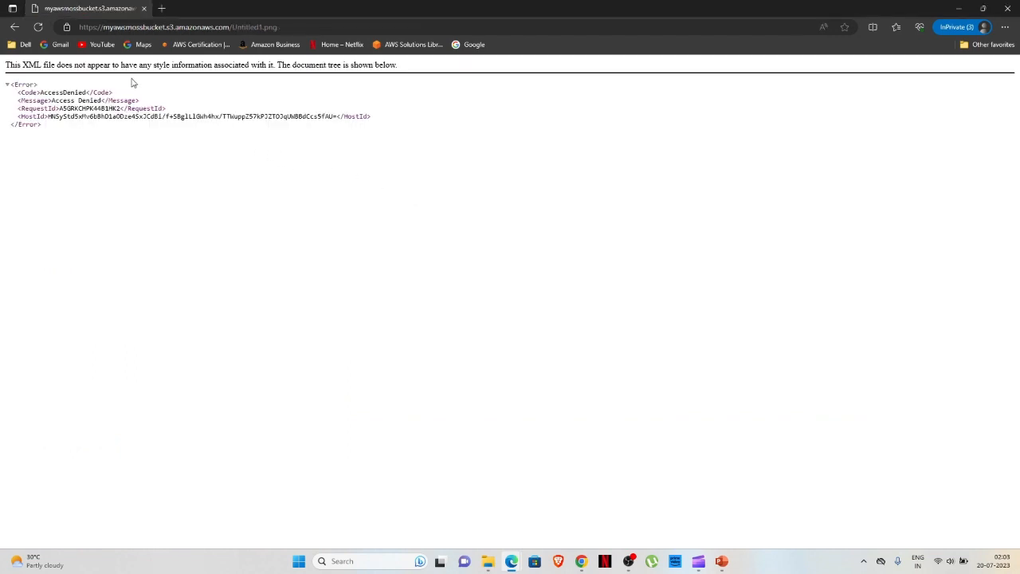
left_click(38, 27)
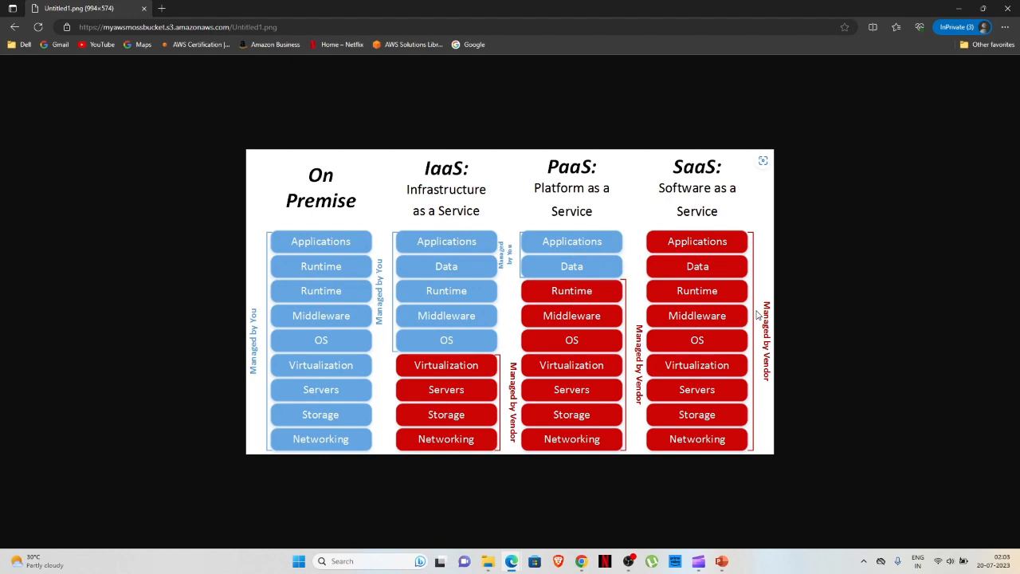
Step: Return to the Untitled1.png object page in the AWS console, search the services for iam, and open IAM
key("alt+Tab")
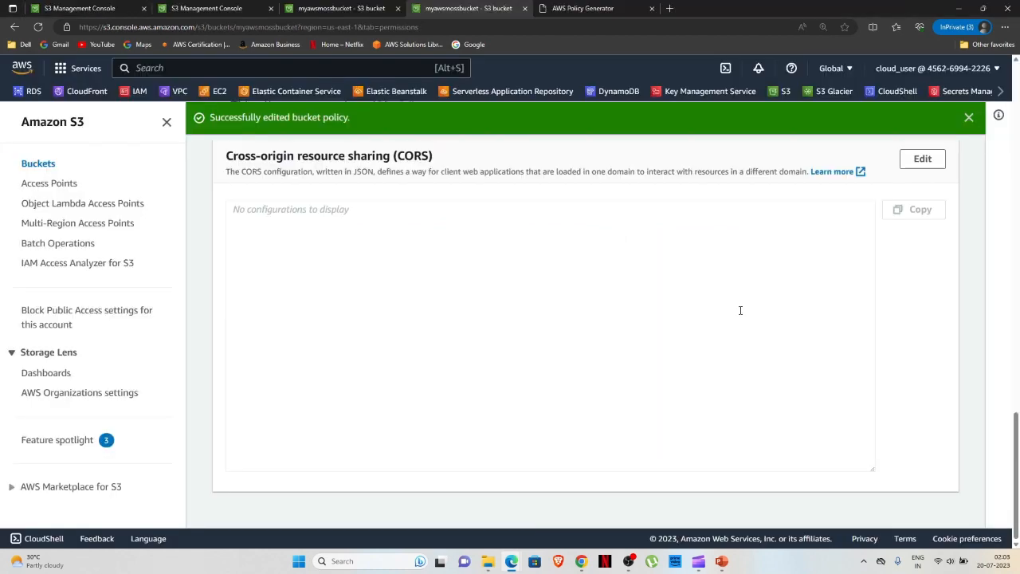
left_click(351, 8)
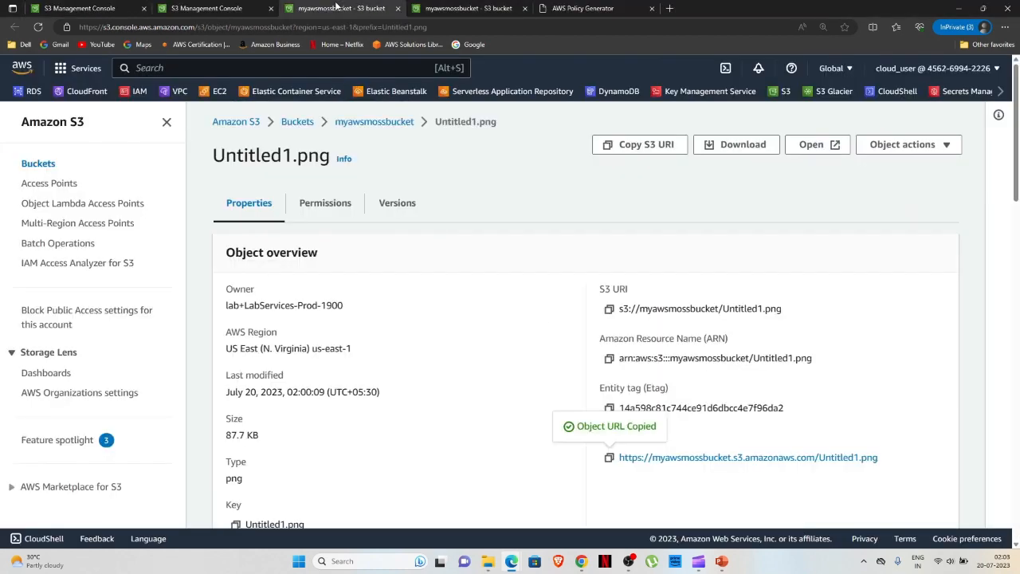
left_click(169, 73)
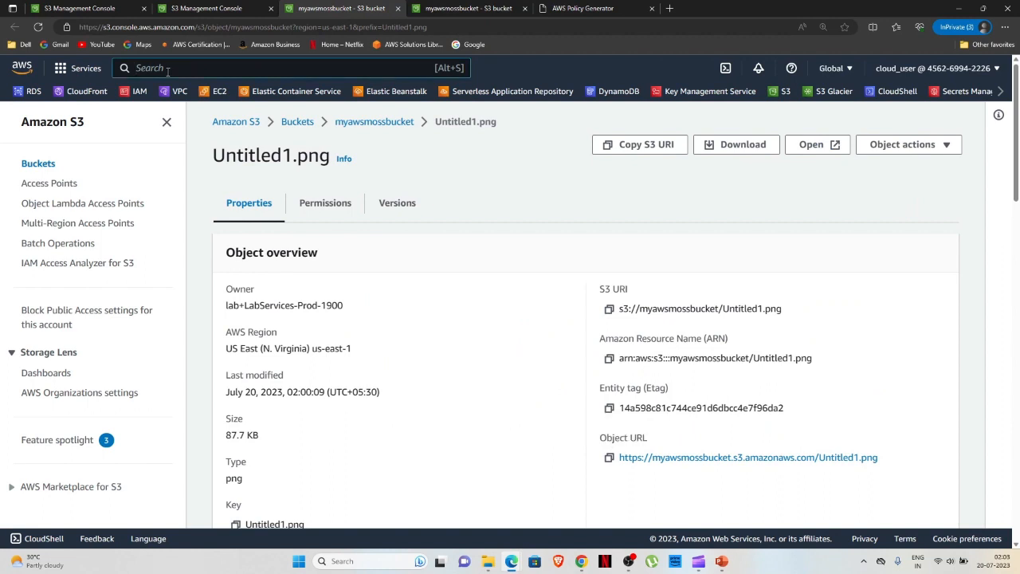
type("iam")
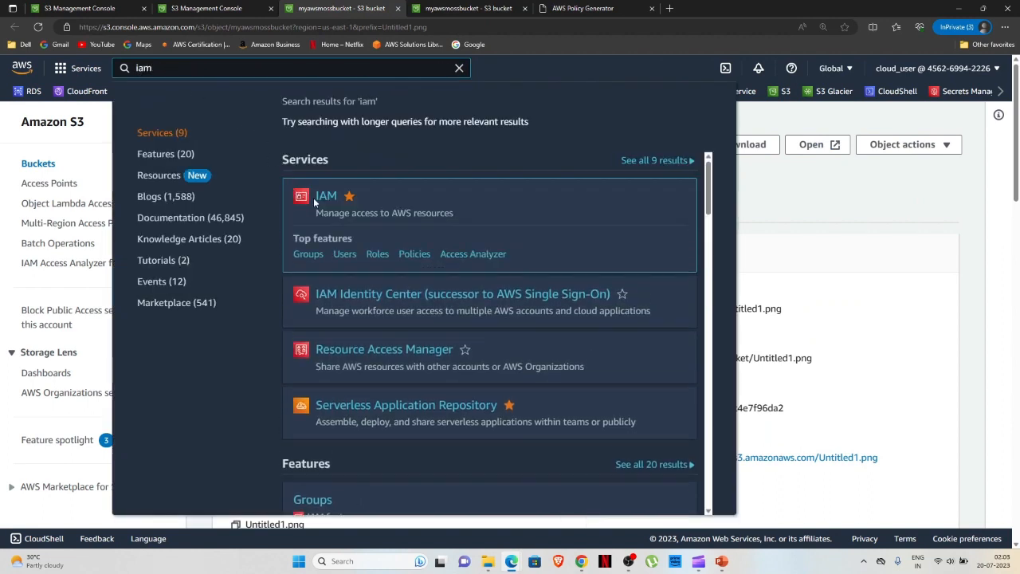
left_click(322, 201)
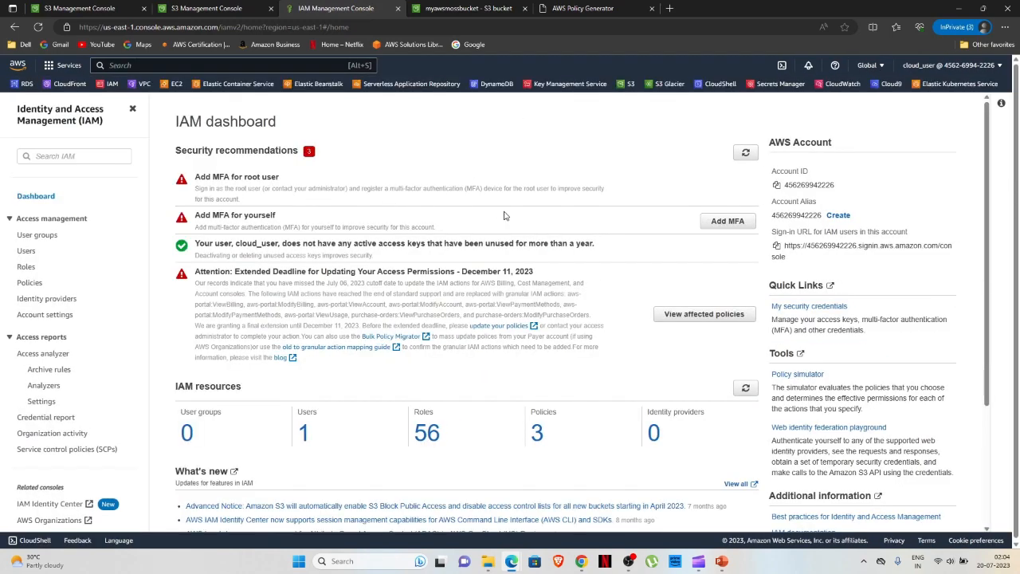
Step: Start adding a new IAM user and enter awsmossbucket as the user name
left_click(28, 252)
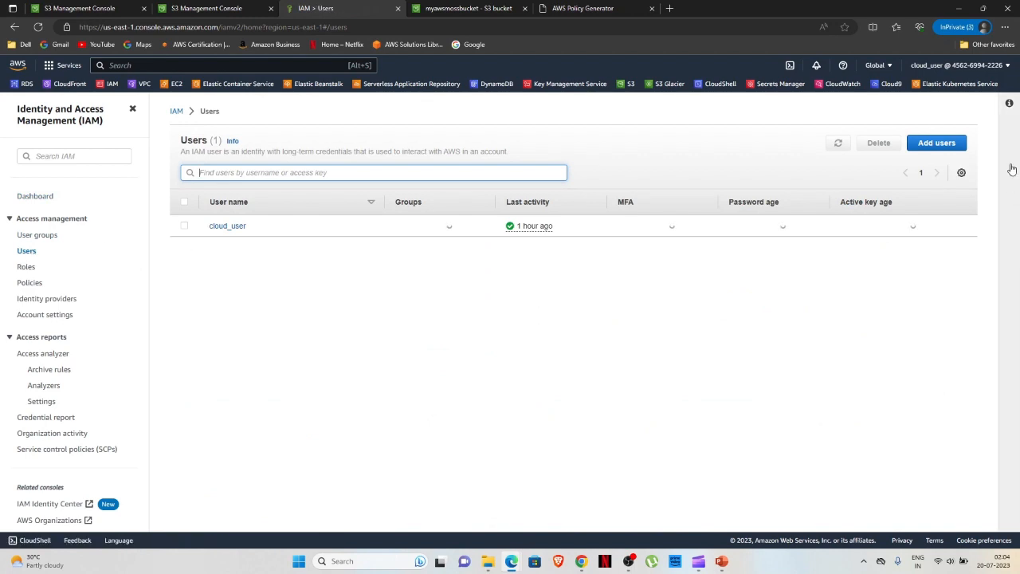
left_click(936, 143)
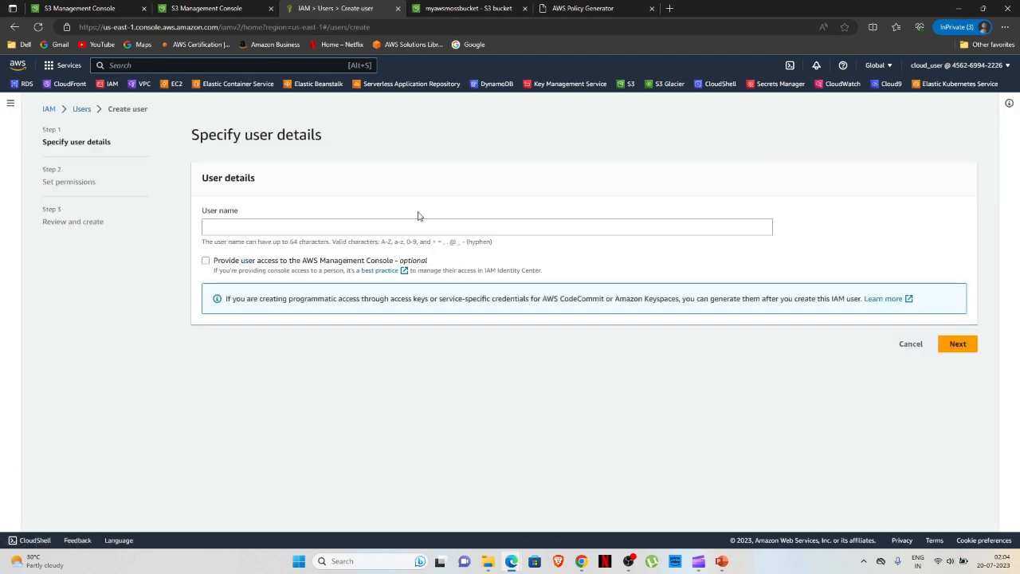
left_click(250, 227)
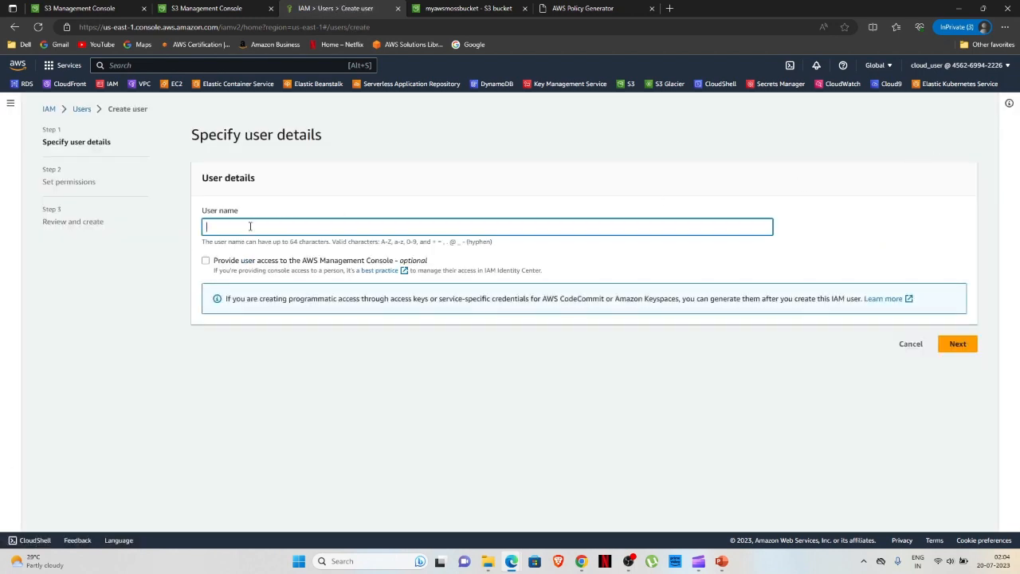
type("awsmo")
type("ssbuc")
Step: Give the user console access with a visible custom password, enter the password without requiring a reset at next sign-in, and continue to permissions
left_click(206, 261)
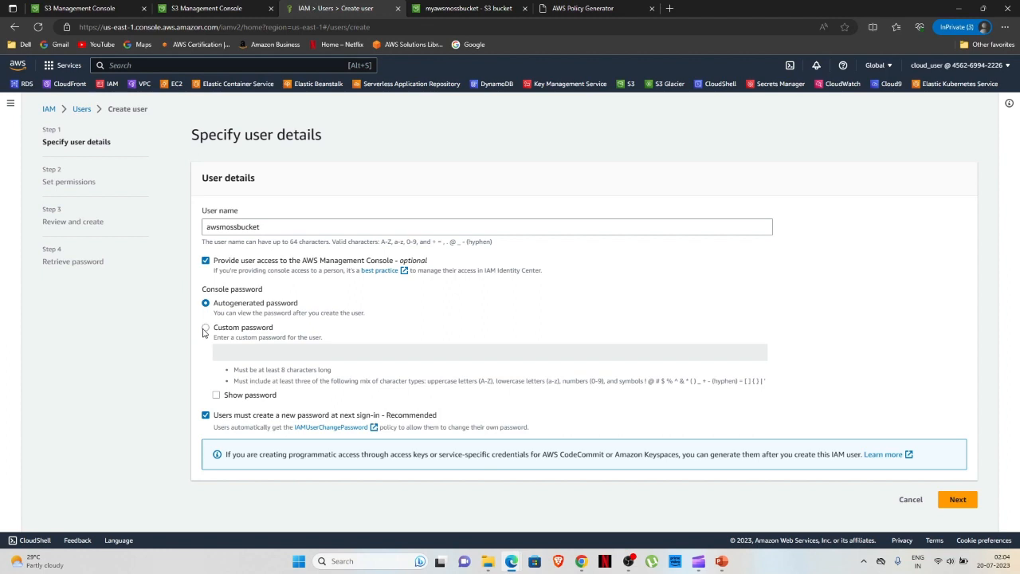
left_click(206, 327)
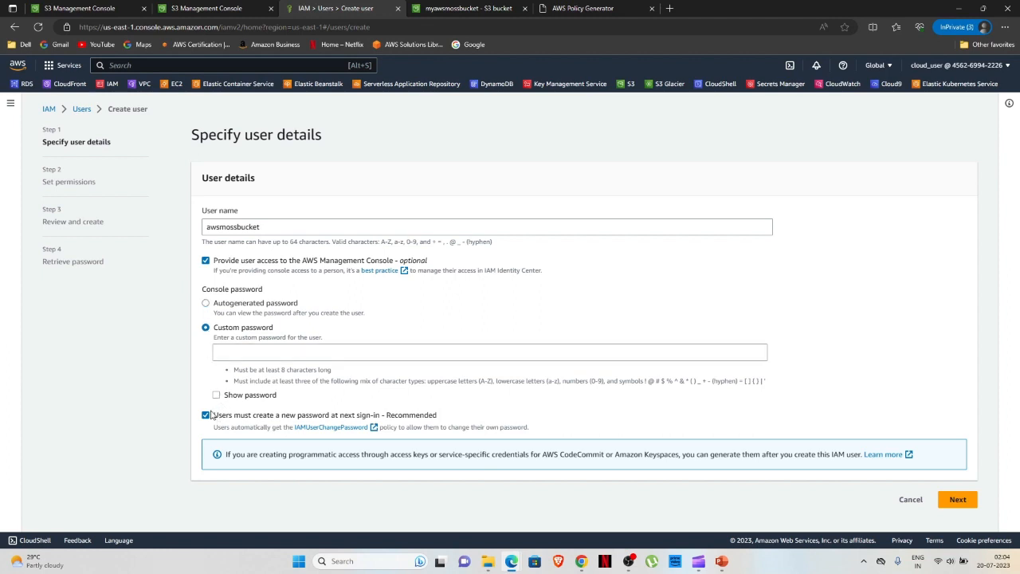
left_click(219, 396)
left_click(206, 415)
left_click(252, 353)
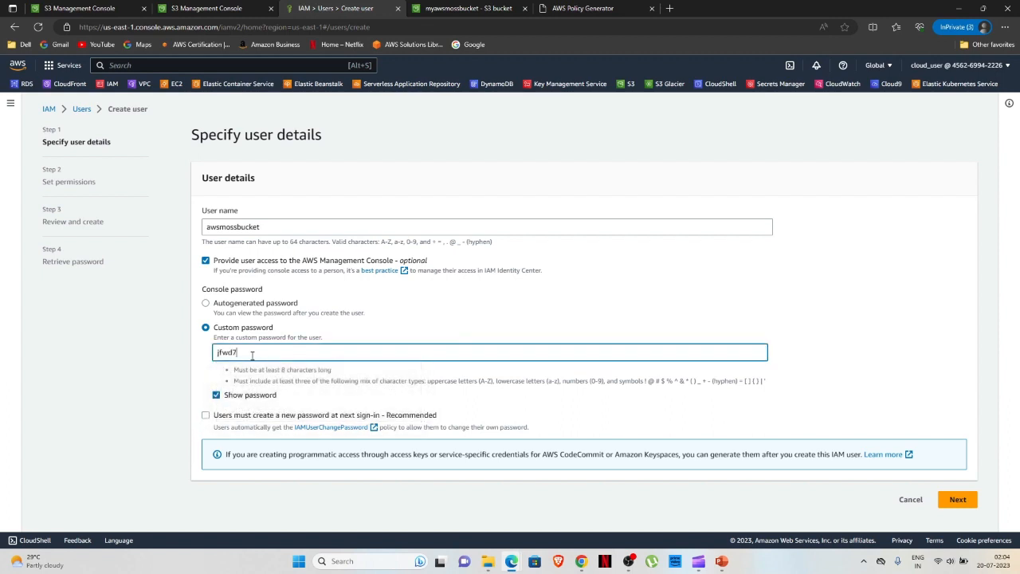
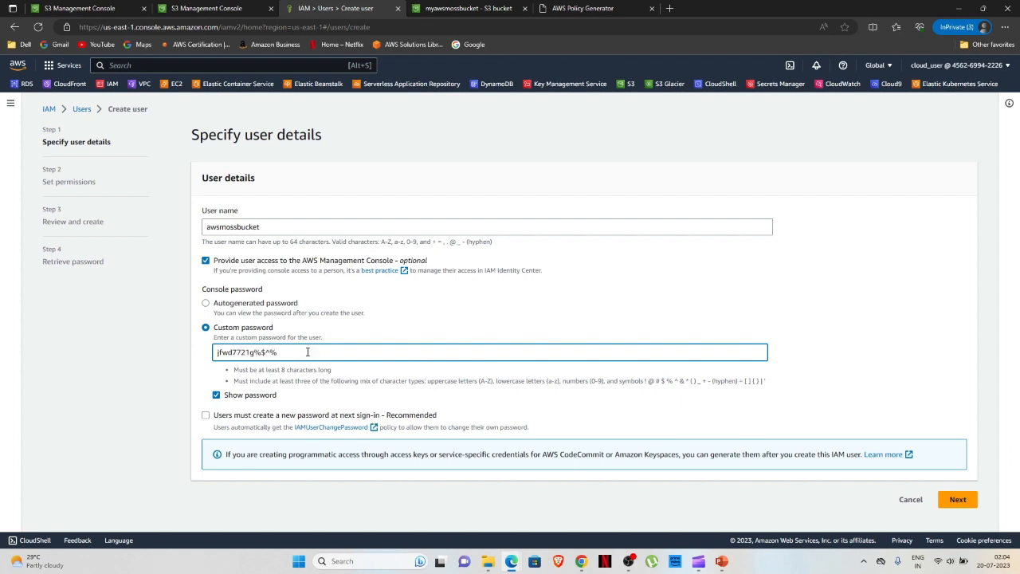
left_click(957, 500)
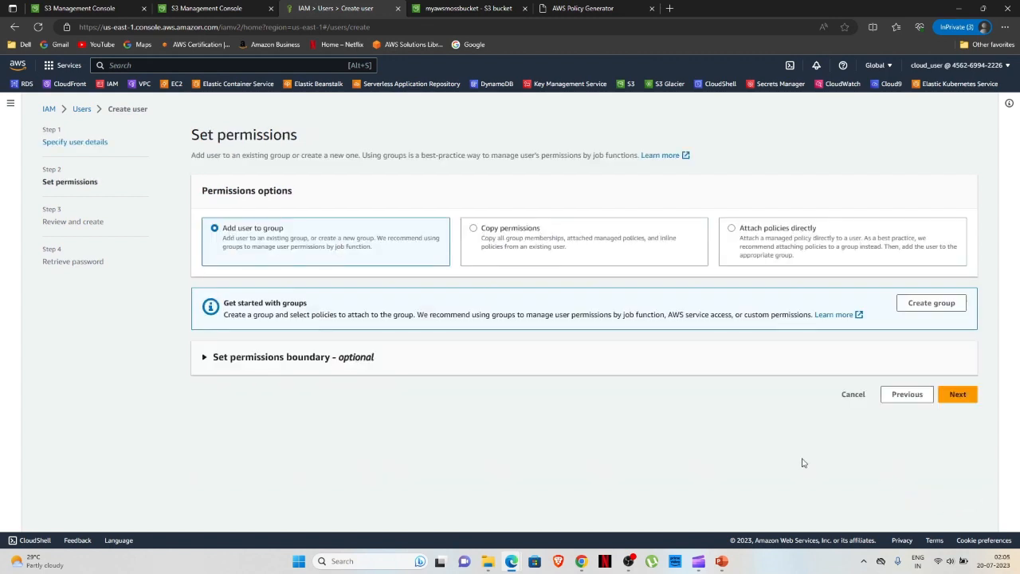
Step: Attach the AmazonS3FullAccess policy directly to the new user, searching the policies for s3, and create the user
left_click(795, 253)
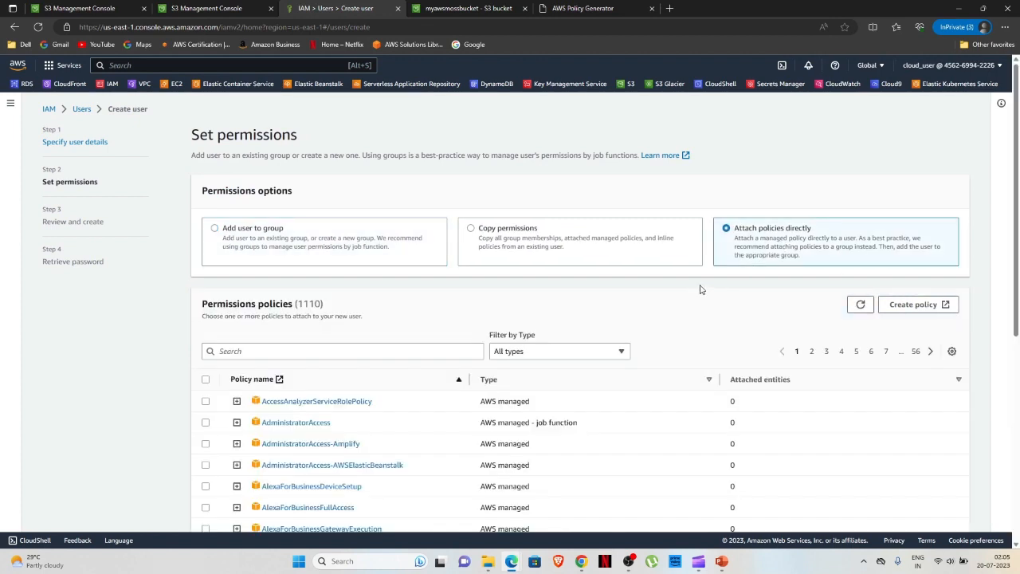
left_click(274, 349)
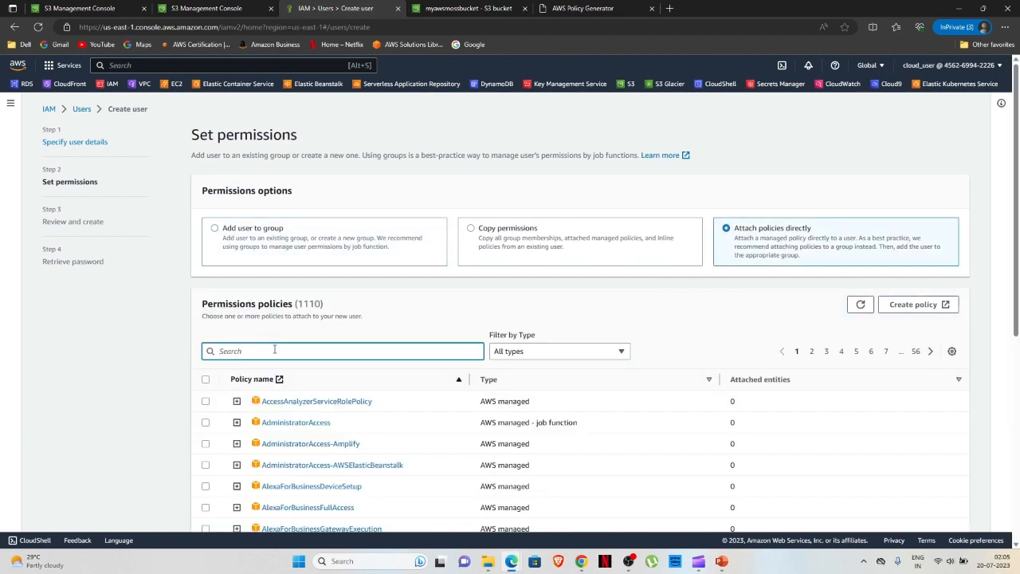
type("s3")
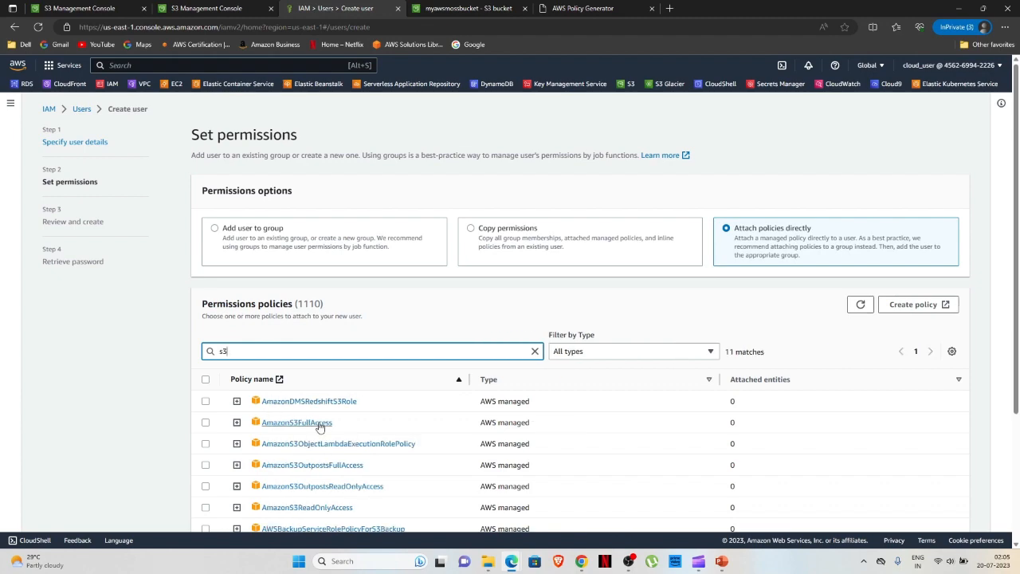
left_click(209, 426)
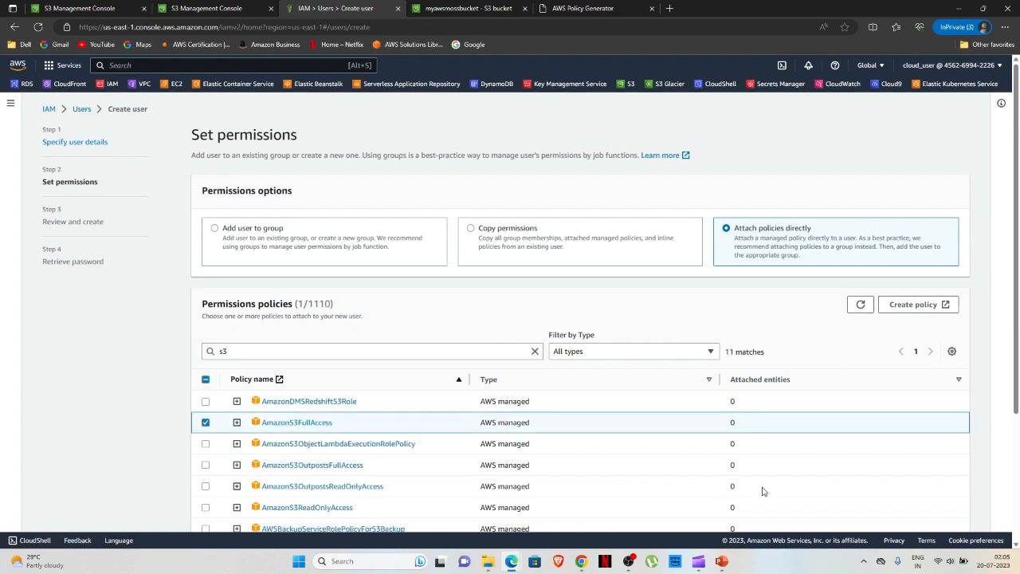
scroll(717, 483, "down", 3)
left_click(950, 512)
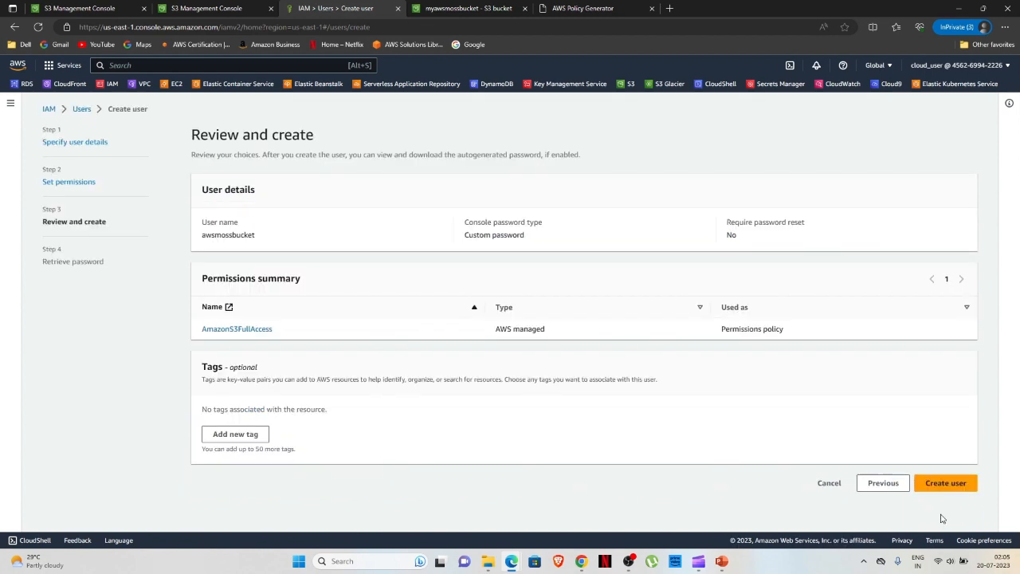
left_click(945, 483)
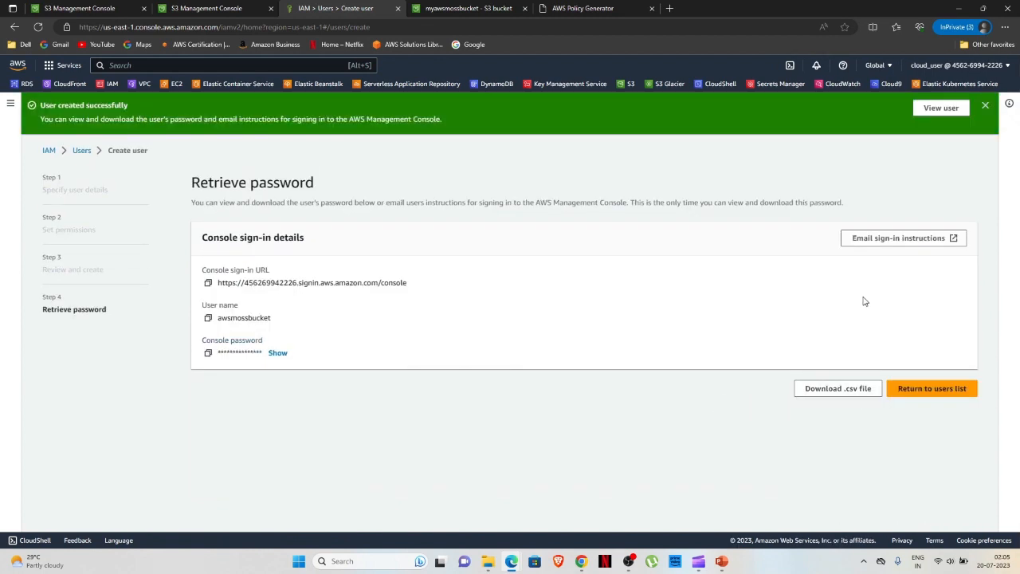
Step: Download the new user's credentials as a CSV file and open awsmossbucket_credentials from the Downloads folder in Excel
left_click(818, 395)
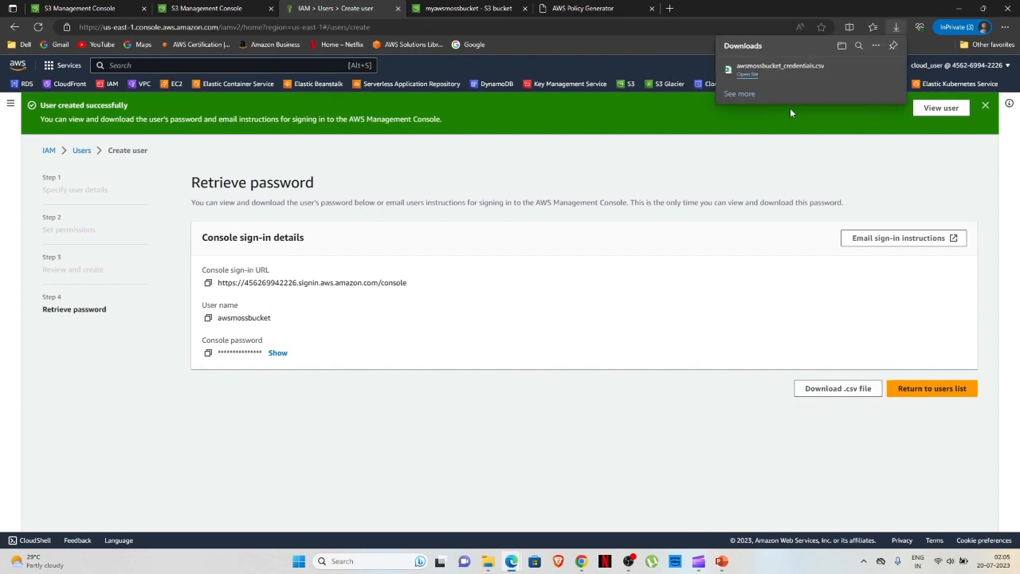
left_click(861, 70)
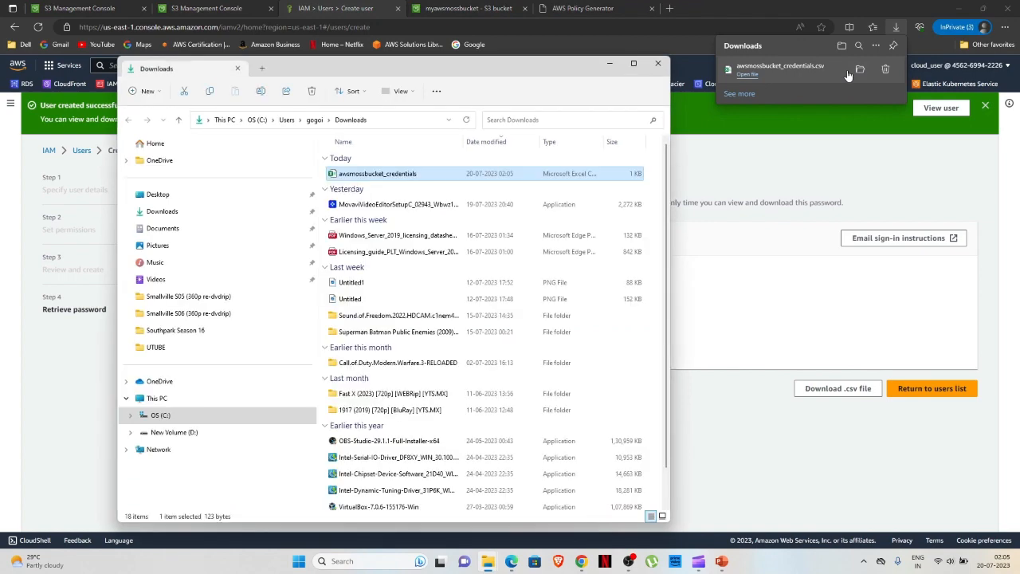
double_click(396, 180)
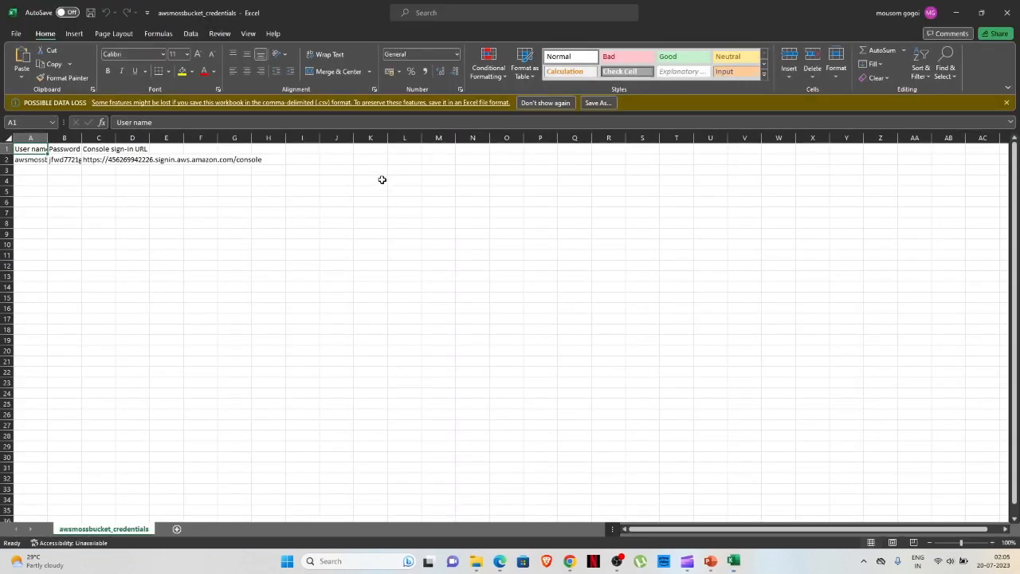
Step: Copy the console sign-in URL from the credentials sheet and load it in a new Edge InPrivate window
left_click(29, 159)
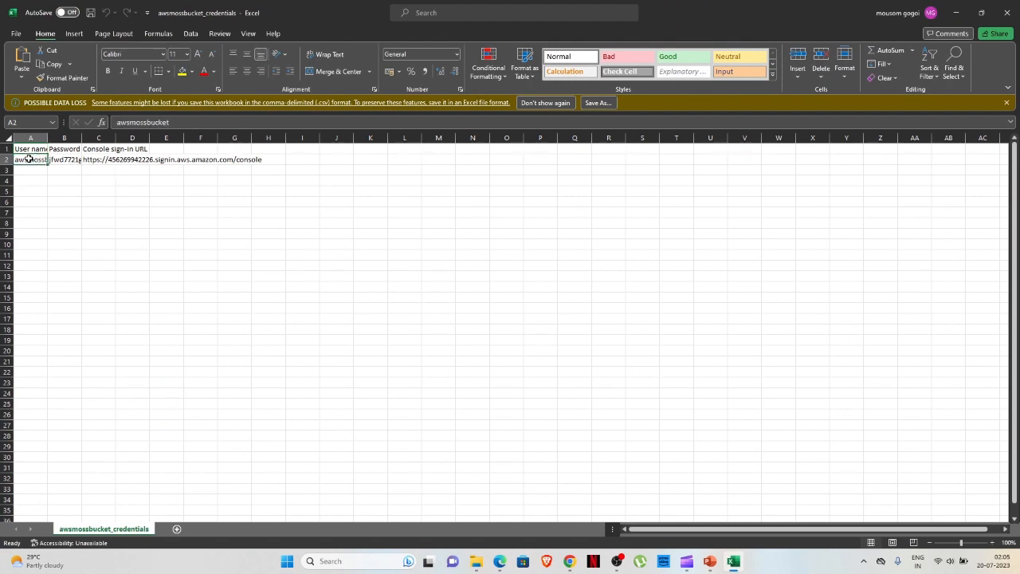
key("Right")
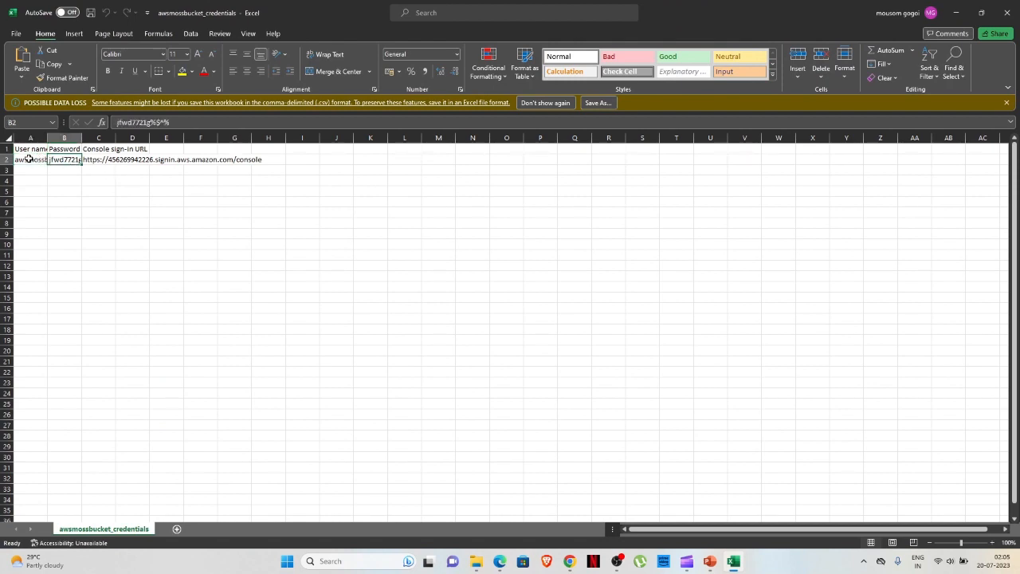
key("Right")
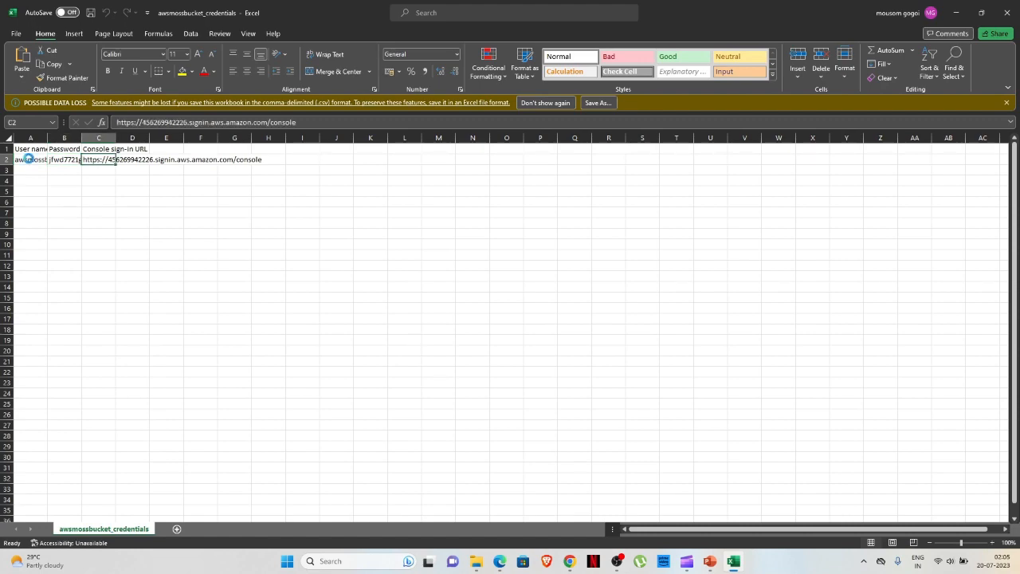
key("ctrl+c")
right_click(500, 561)
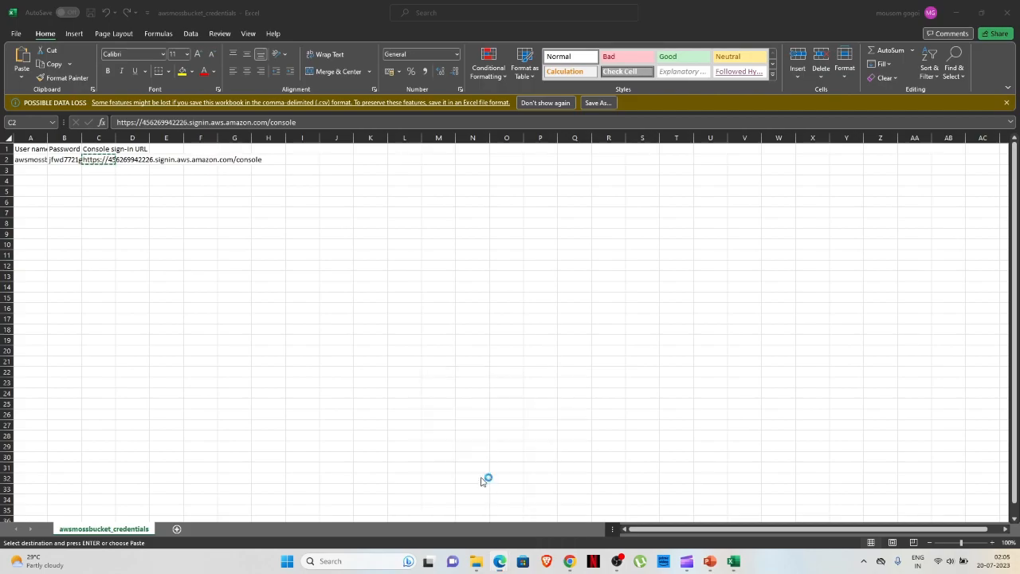
left_click(482, 478)
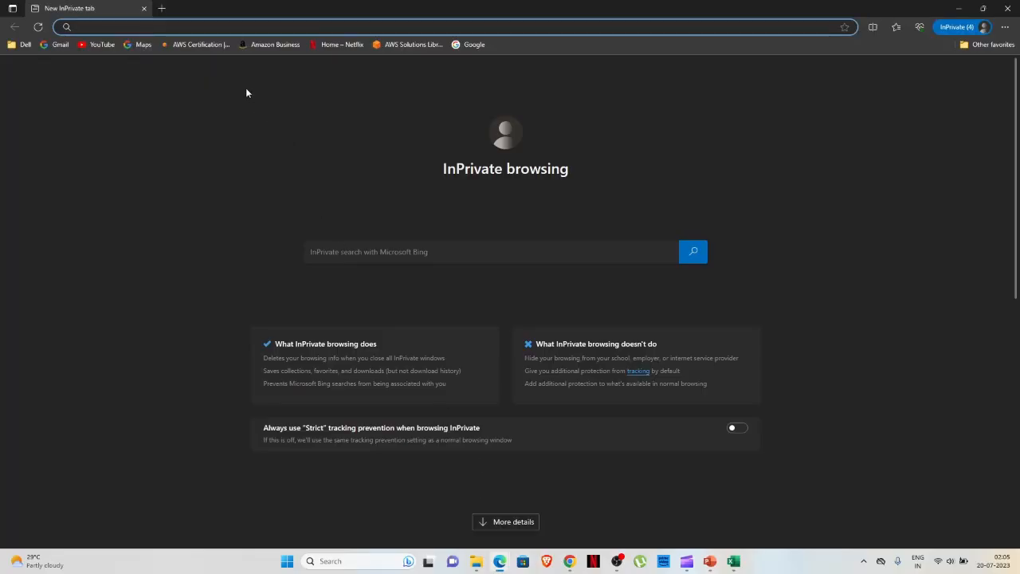
key("ctrl+v")
key("Return")
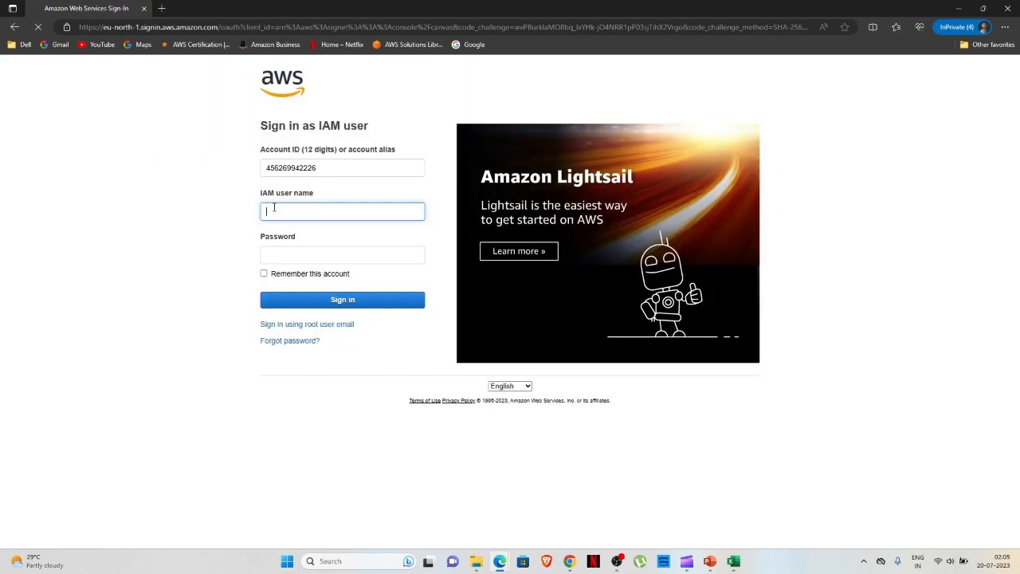
Step: Copy the user name awsmossbucket from the Excel credentials sheet into the IAM user name field of the AWS sign-in page
key("alt+Tab")
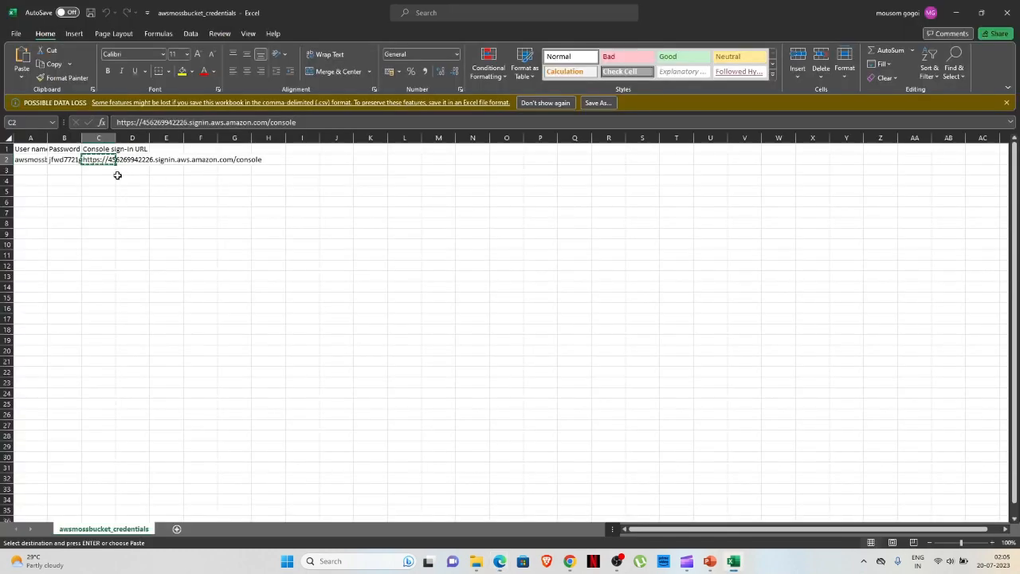
left_click(36, 158)
key("ctrl+c")
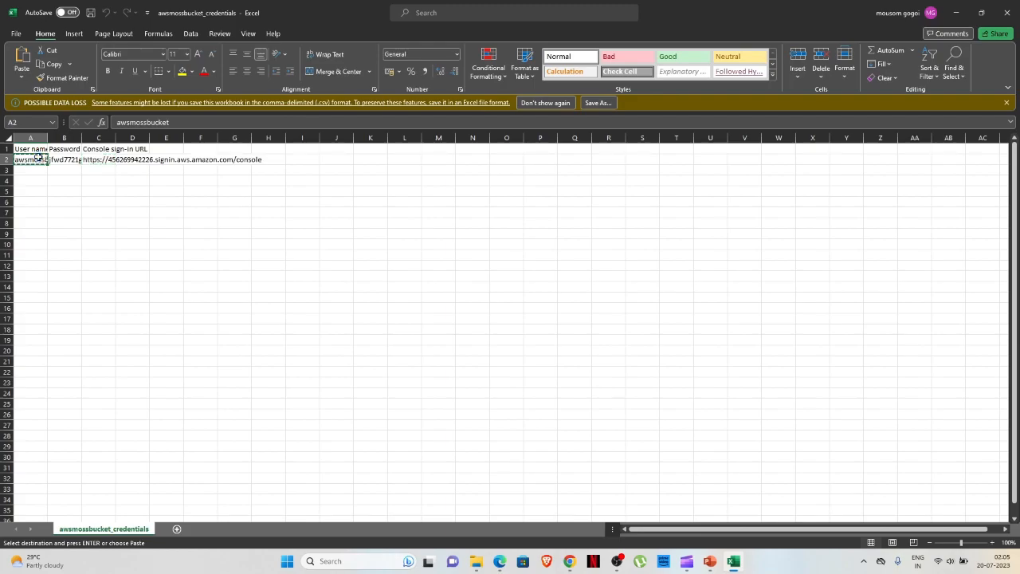
key("alt+Tab")
key("ctrl+v")
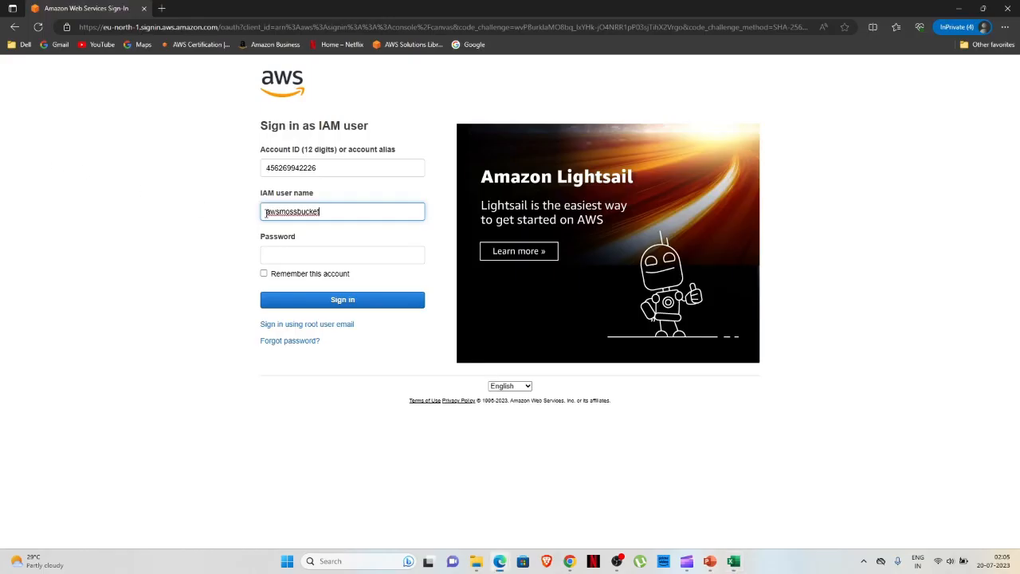
Step: Copy the account password from the Excel credentials sheet into the sign-in page's password field and sign in to AWS
key("alt+Tab")
key("Right")
key("ctrl+c")
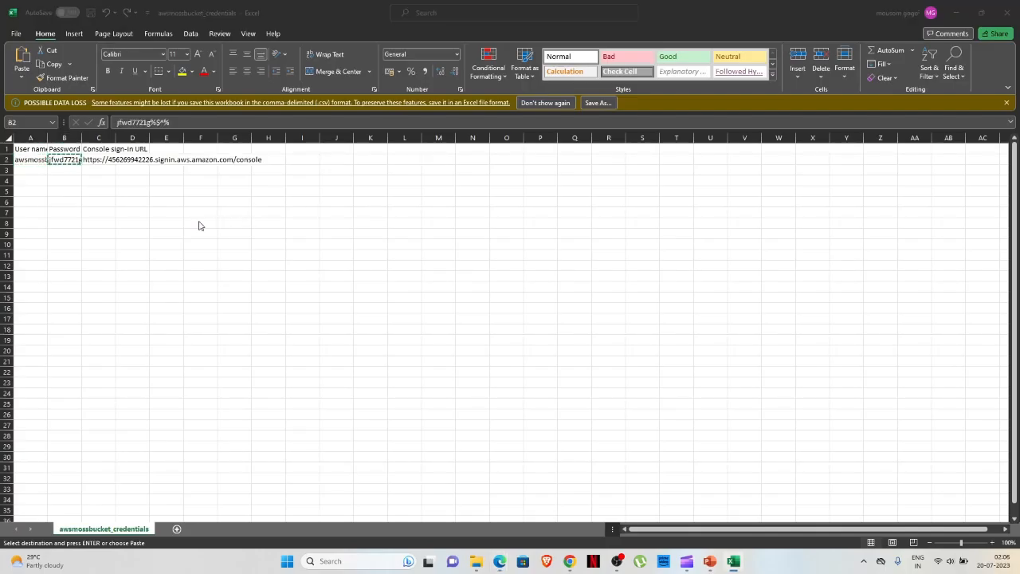
key("alt+Tab")
left_click(300, 257)
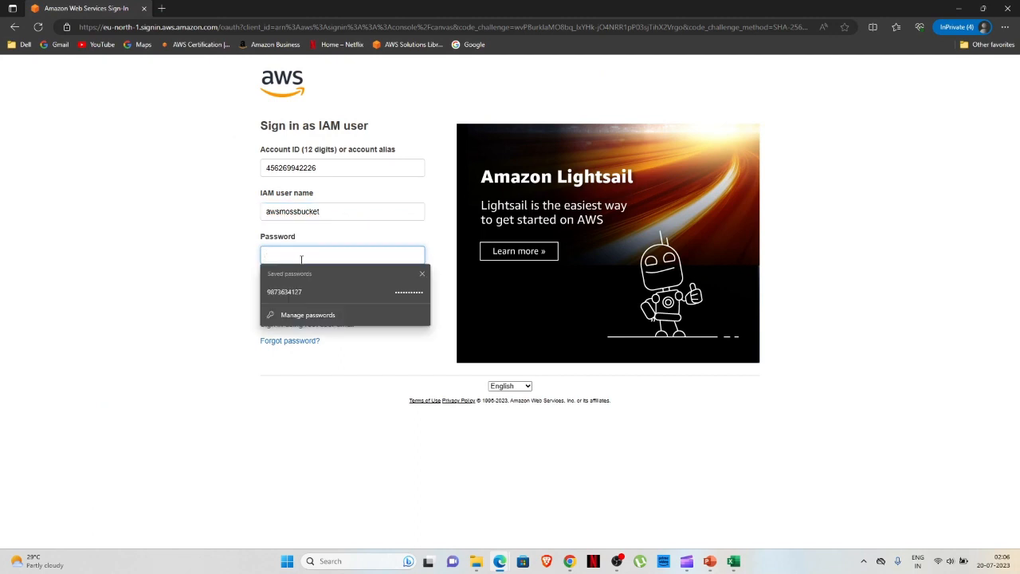
key("ctrl+v")
left_click(328, 300)
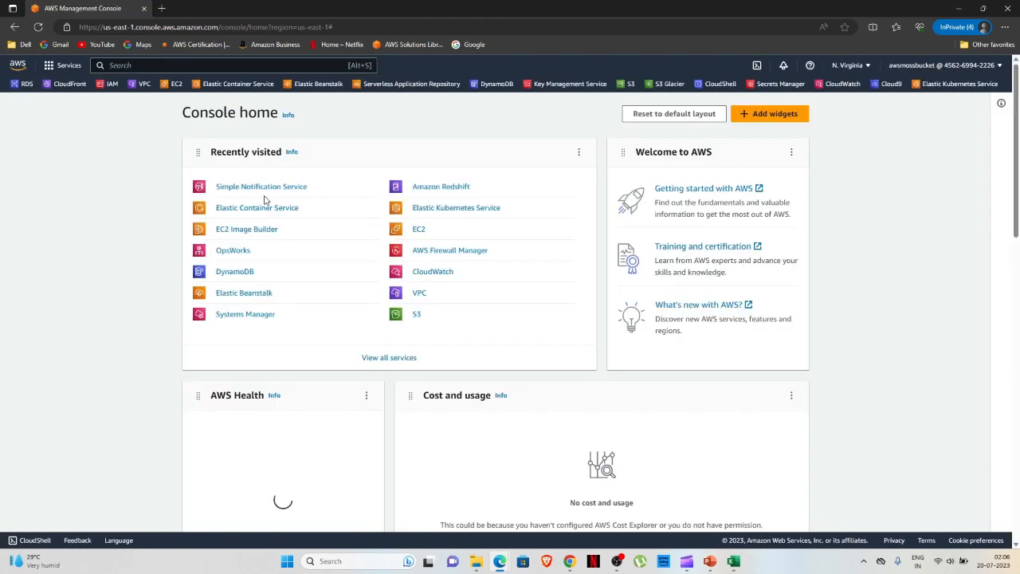
Step: Search the services for s3, open S3, and open the myawsmossbucket bucket to check the new user's access
left_click(198, 68)
type("s3")
left_click(257, 168)
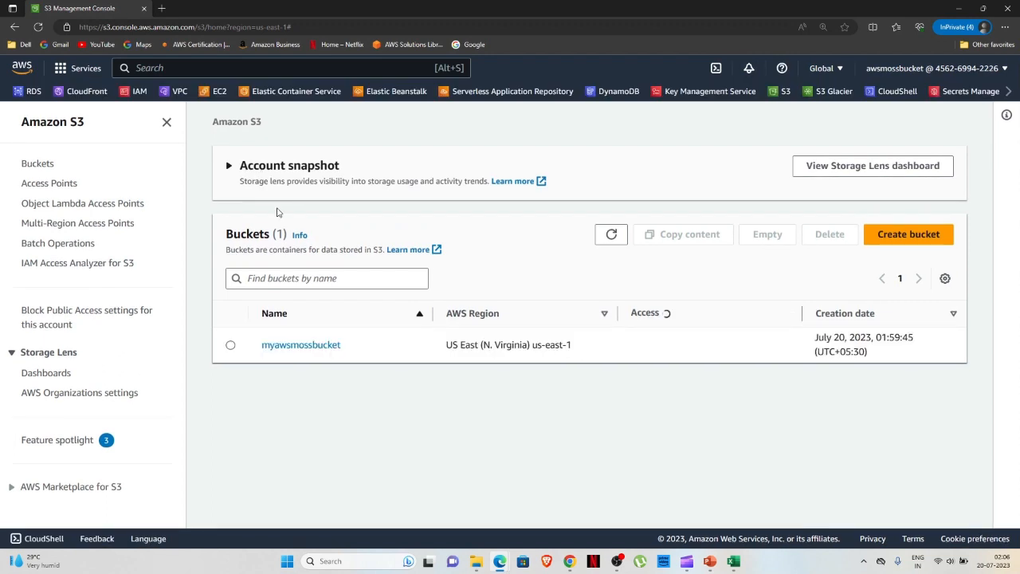
left_click(321, 412)
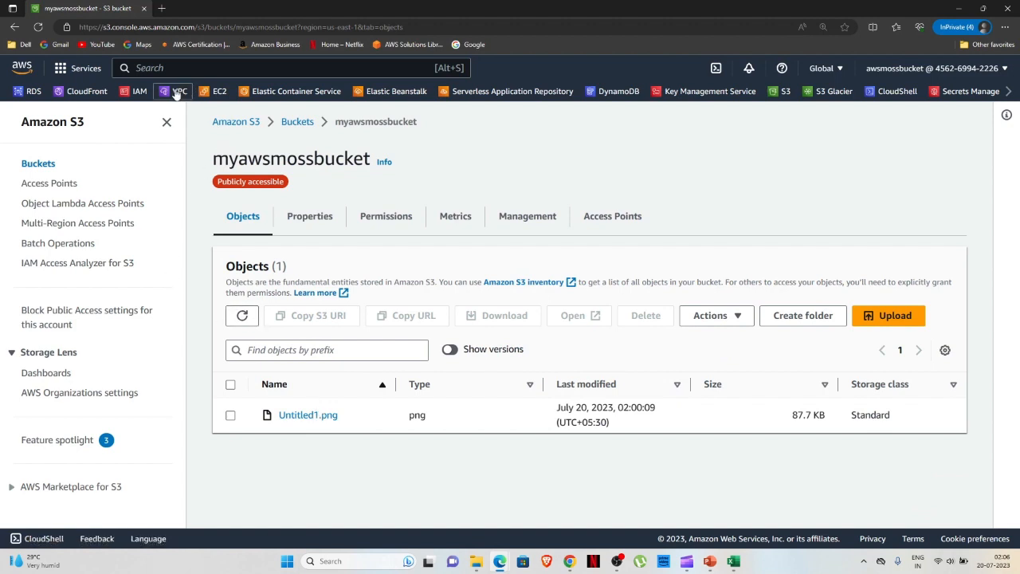
Step: Open the EC2 dashboard and look through it to check the new user's access outside S3
left_click(205, 94)
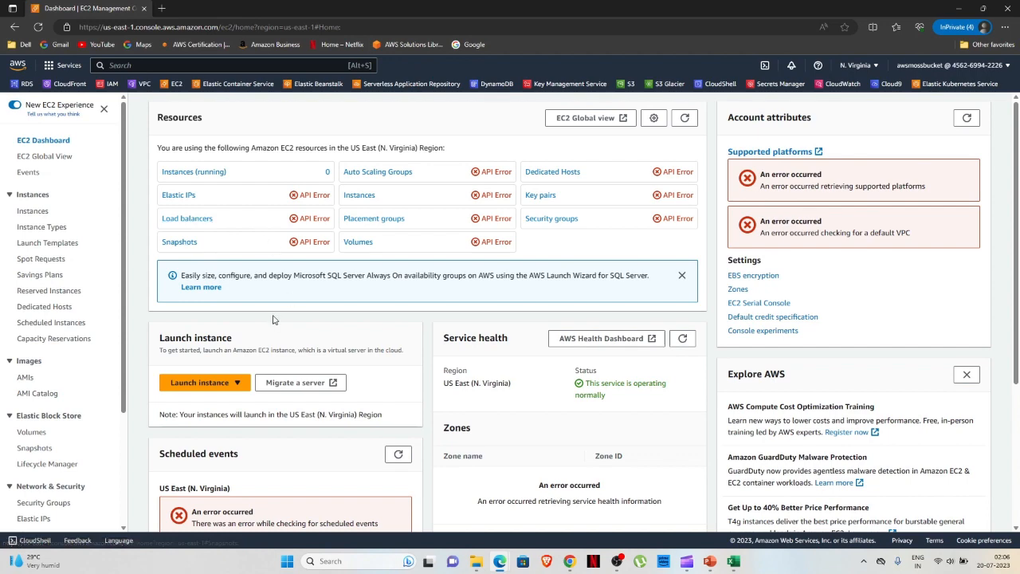
scroll(279, 351, "down", 2)
scroll(295, 359, "up", 2)
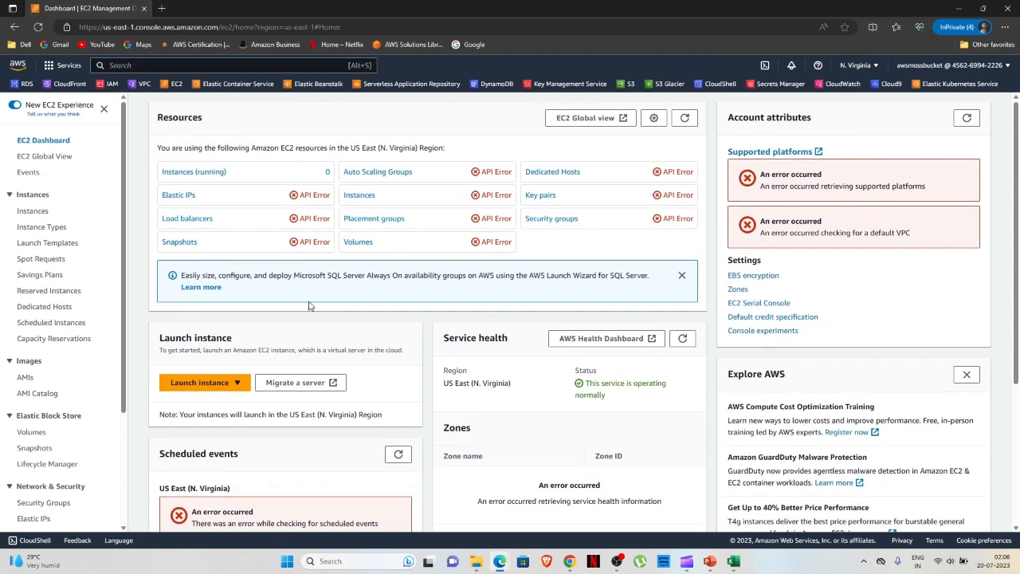